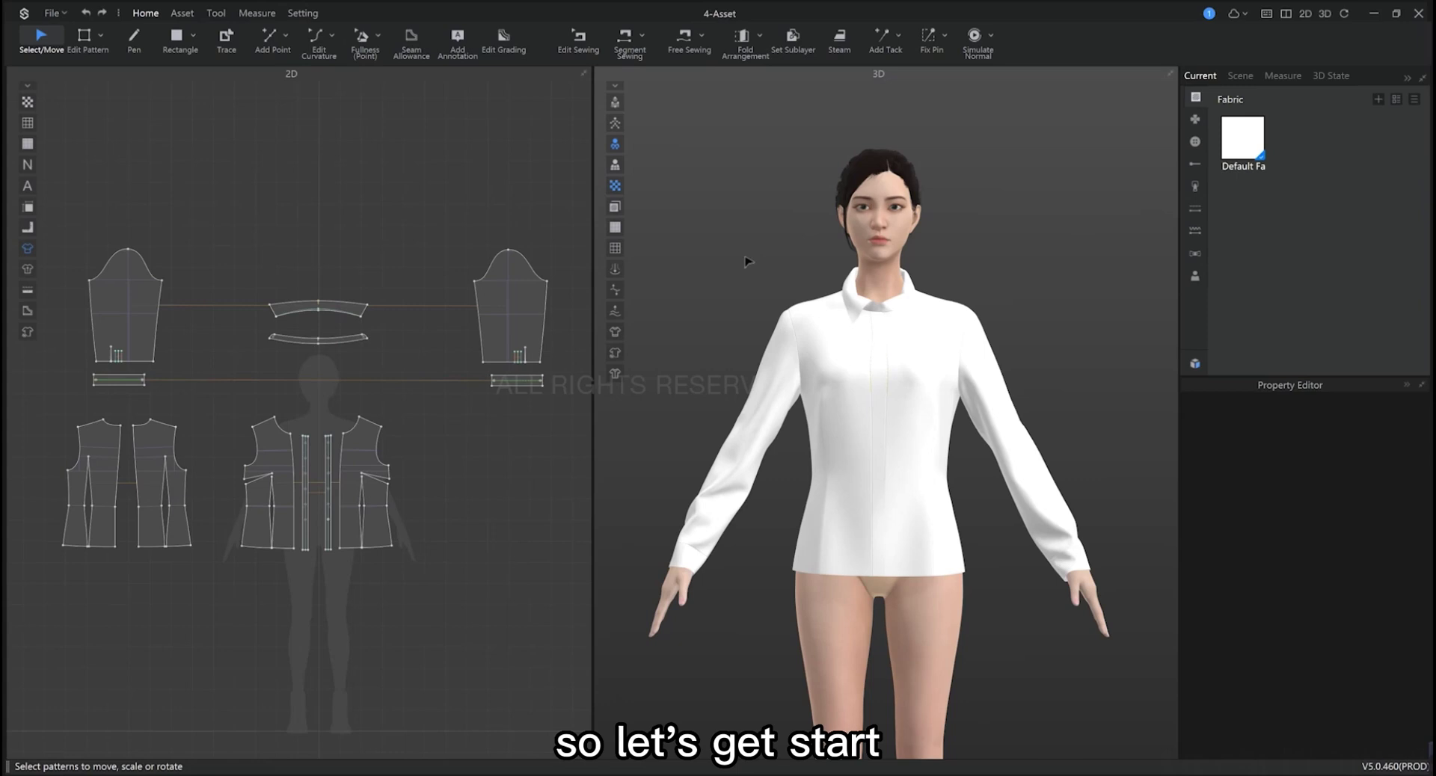
# Add the blue-and-white Cotton_Stripes fabric from the Resource Library to the fabric list.
pyautogui.click(181, 13)
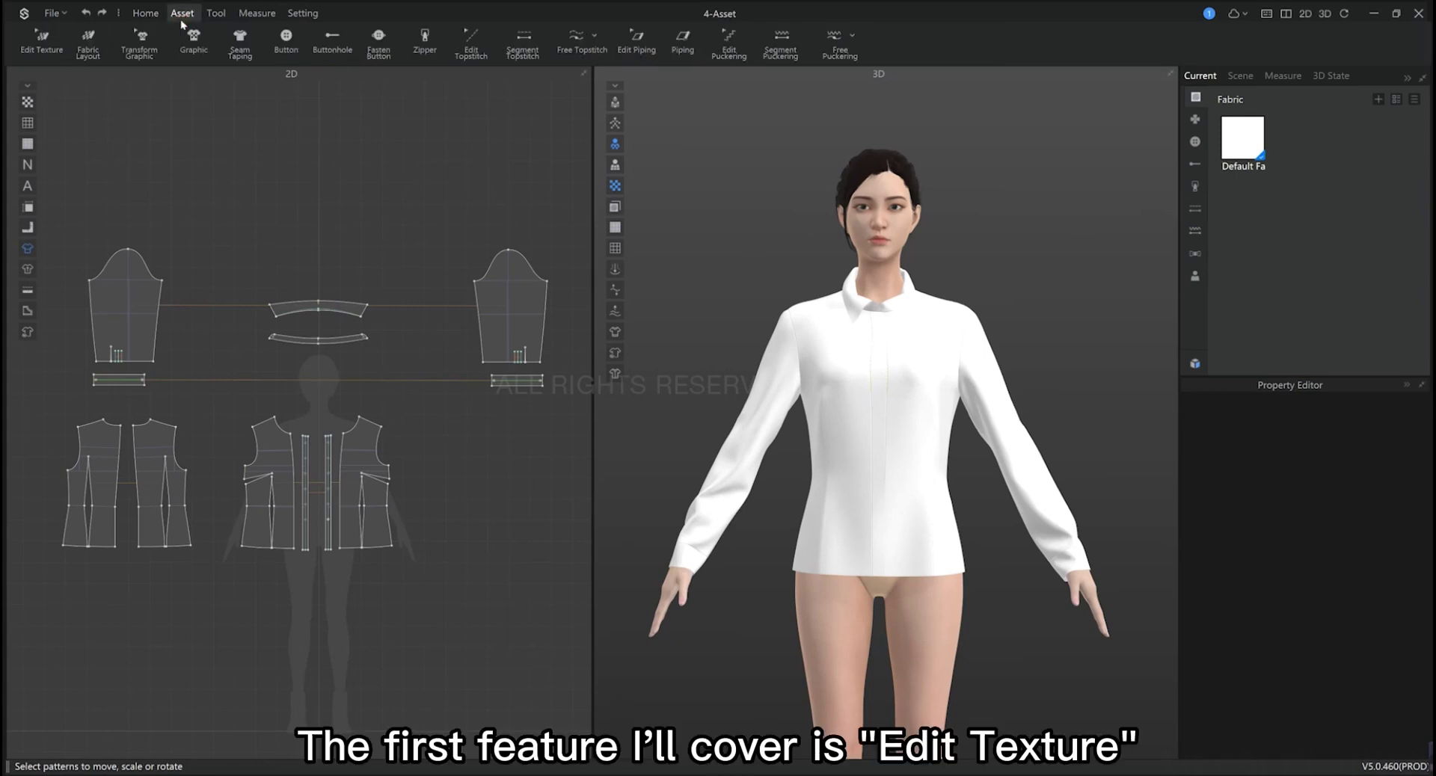
pyautogui.click(42, 38)
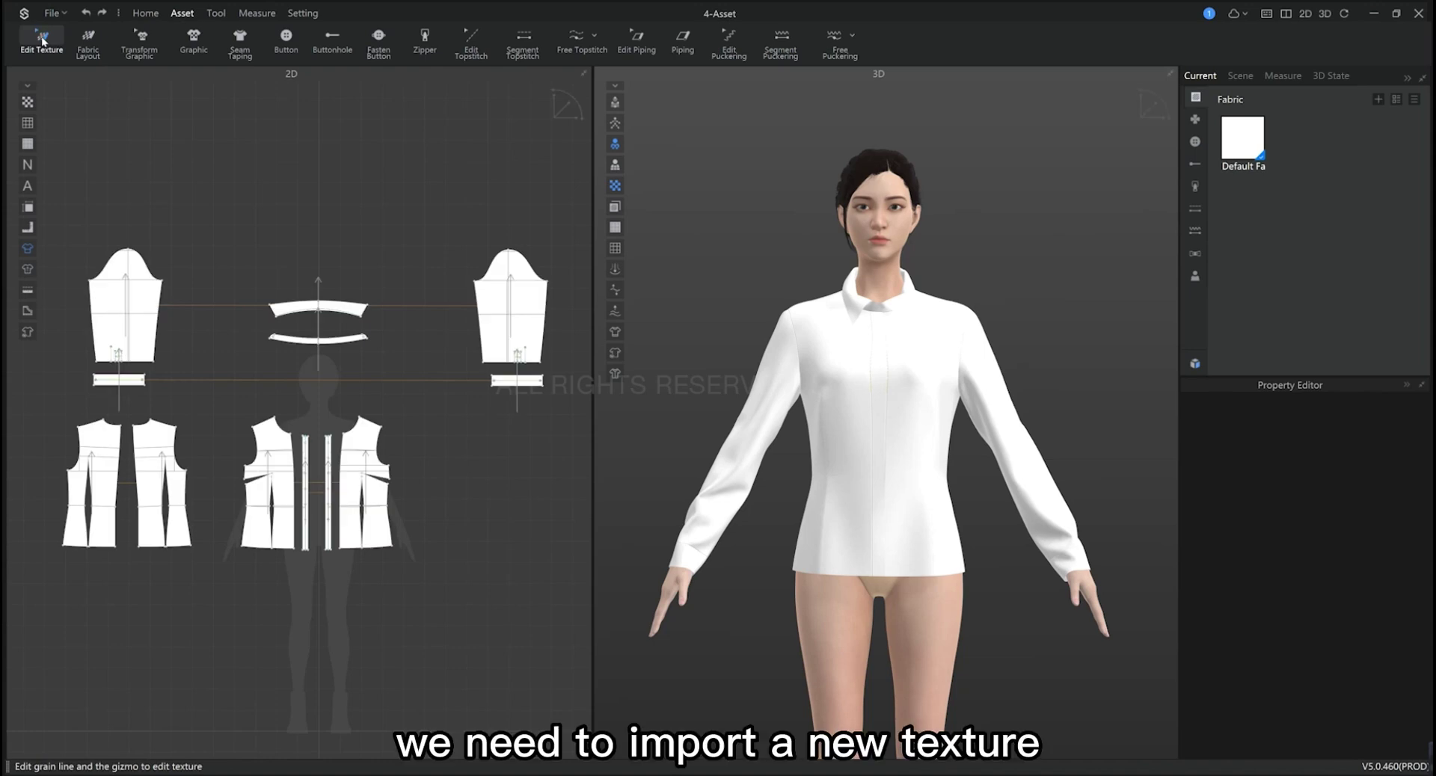
pyautogui.click(1196, 364)
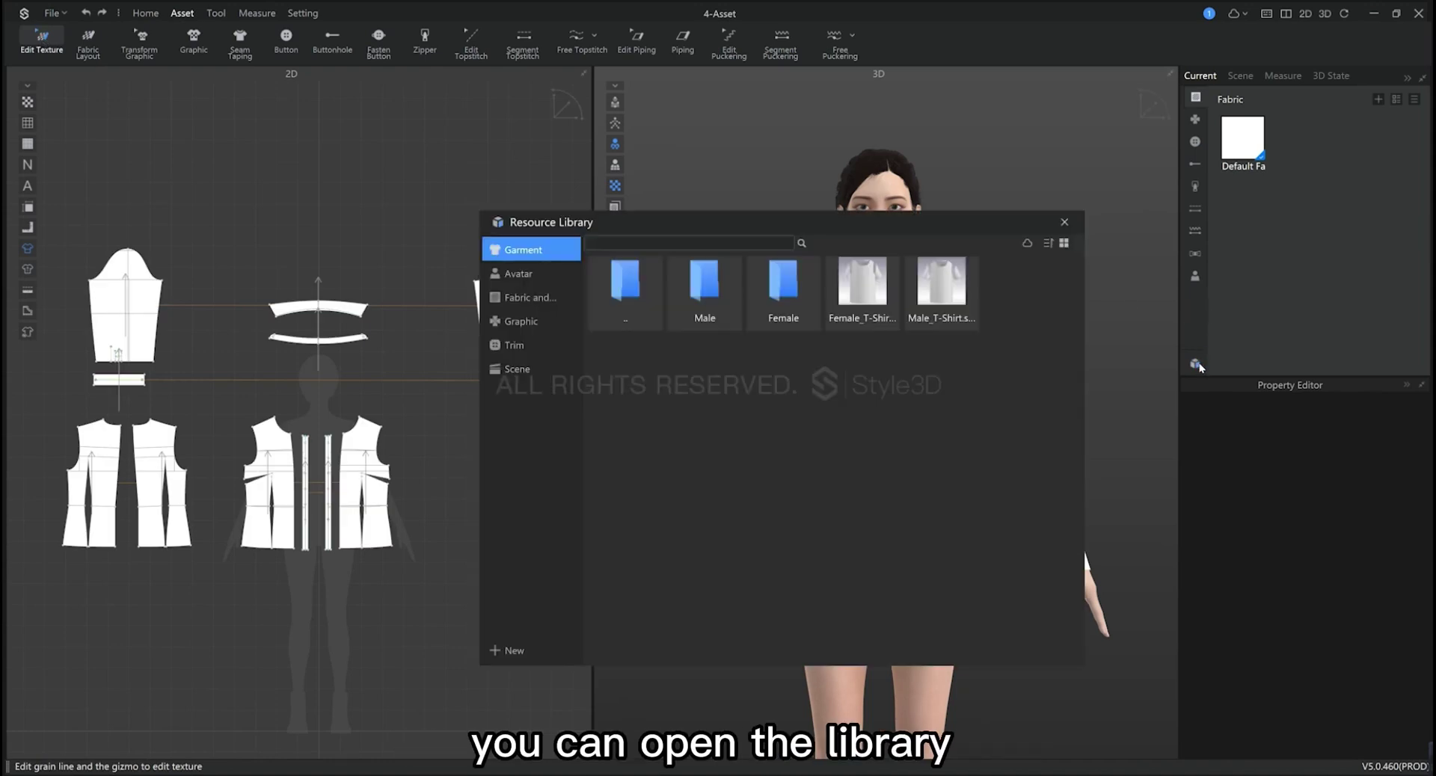
pyautogui.click(528, 297)
pyautogui.moveTo(721, 479)
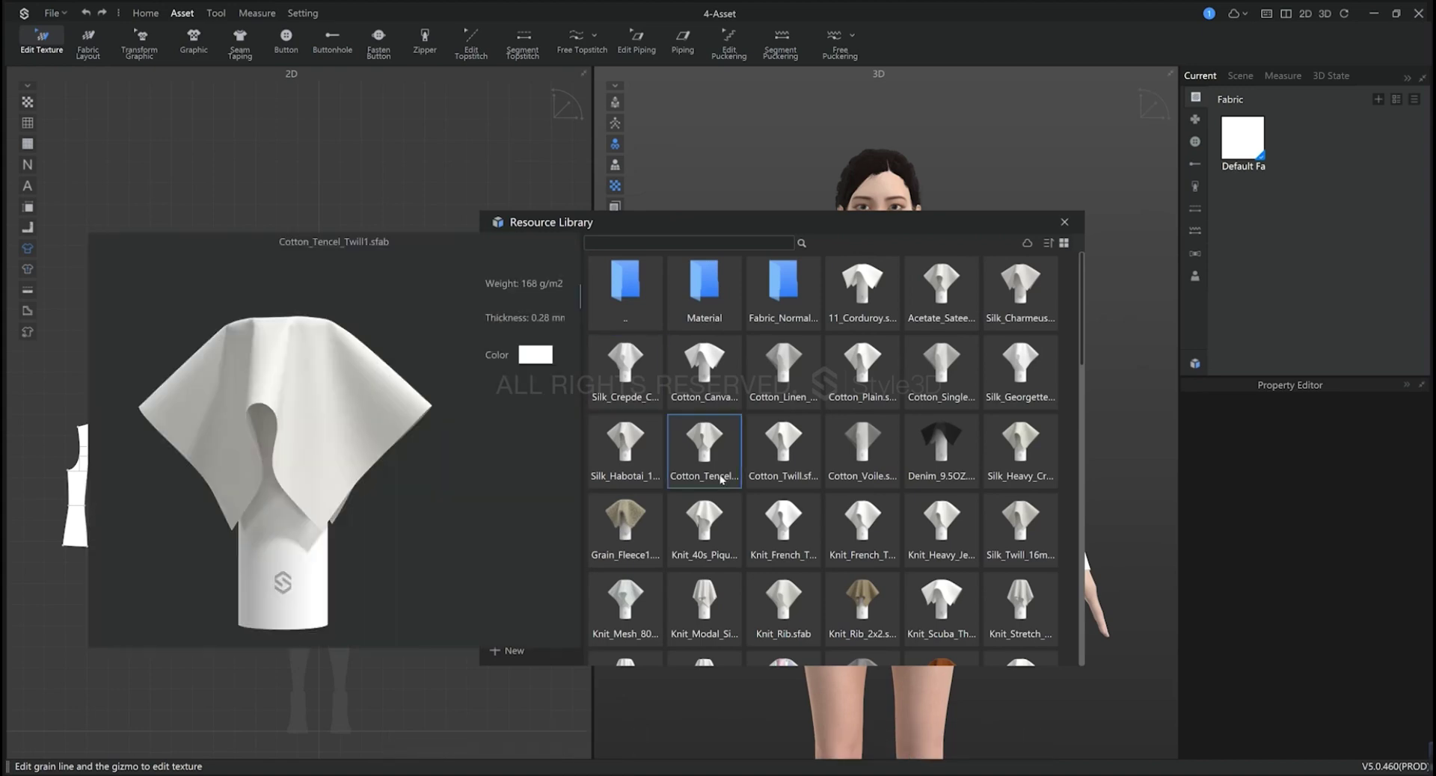
pyautogui.scroll(-10, 720, 477)
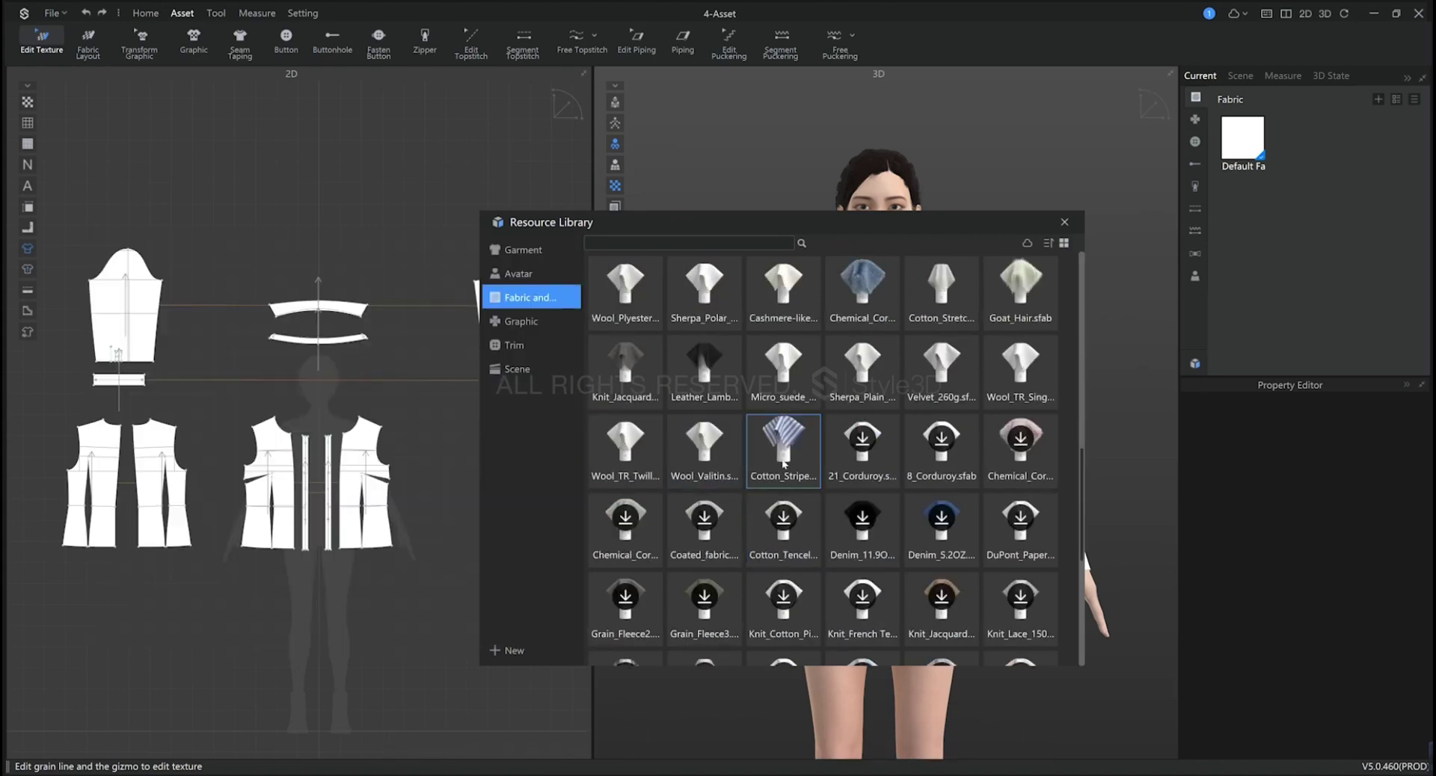
pyautogui.doubleClick(783, 453)
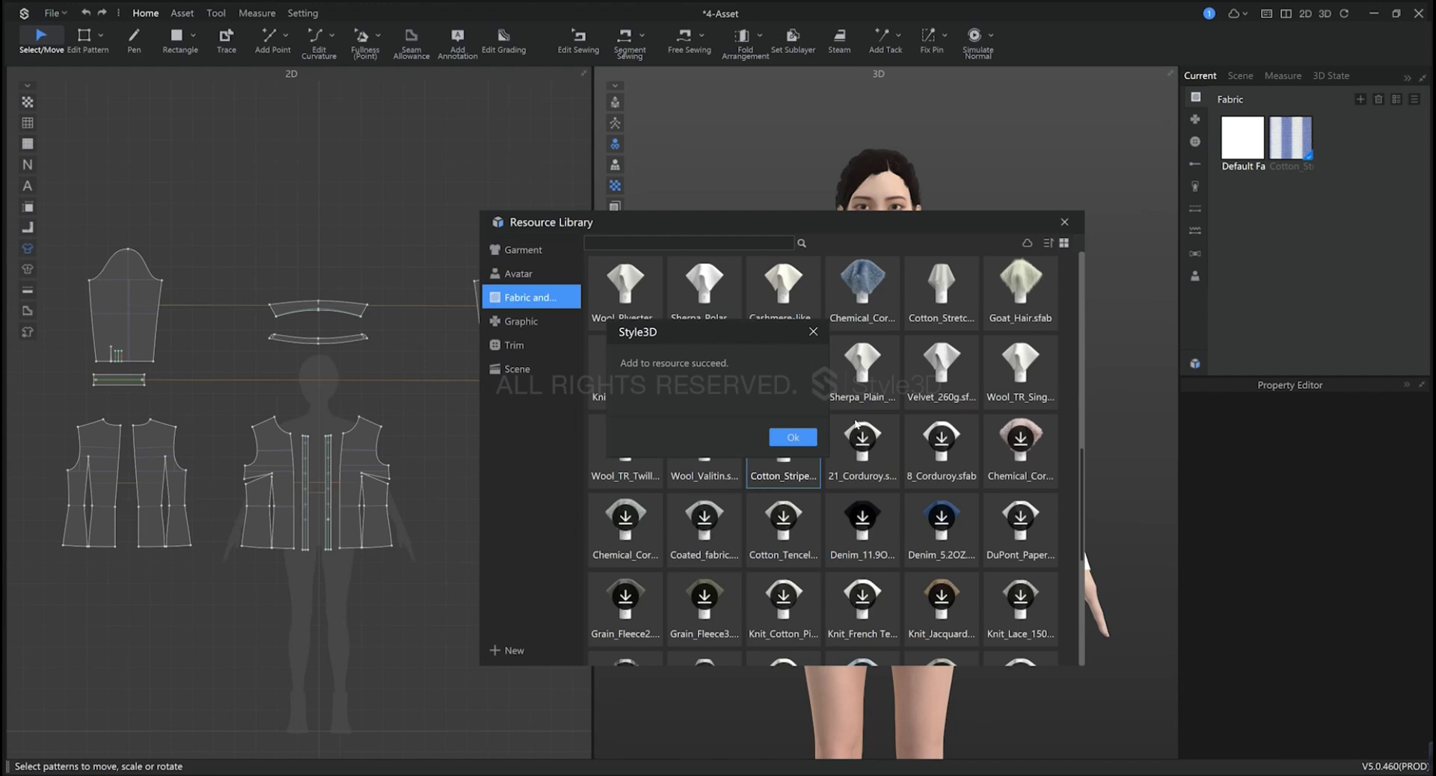
pyautogui.click(793, 437)
# Assign Cotton_Stripes to all shirt patterns and turn on the 2D textured surface view.
pyautogui.click(1064, 223)
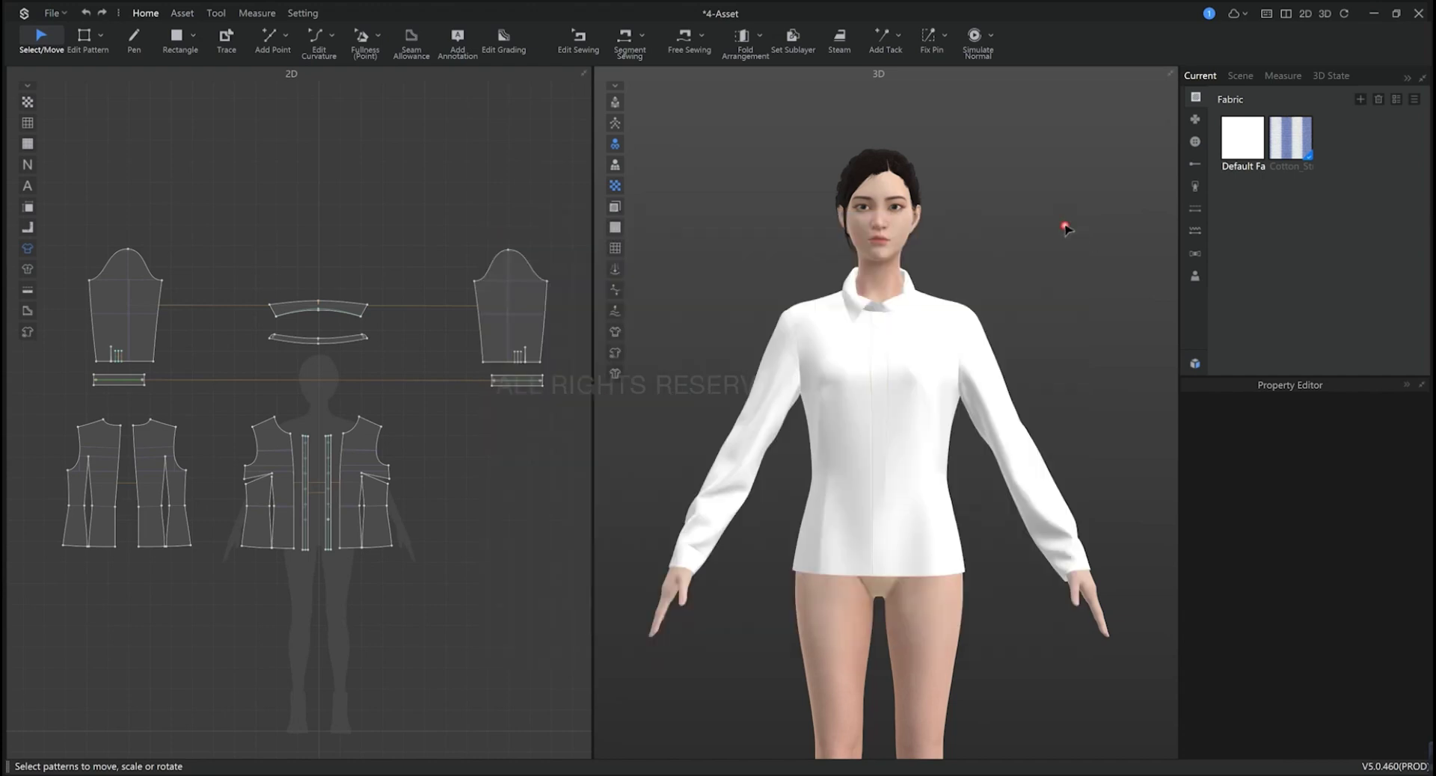
pyautogui.hotkey('ctrl', 'a')
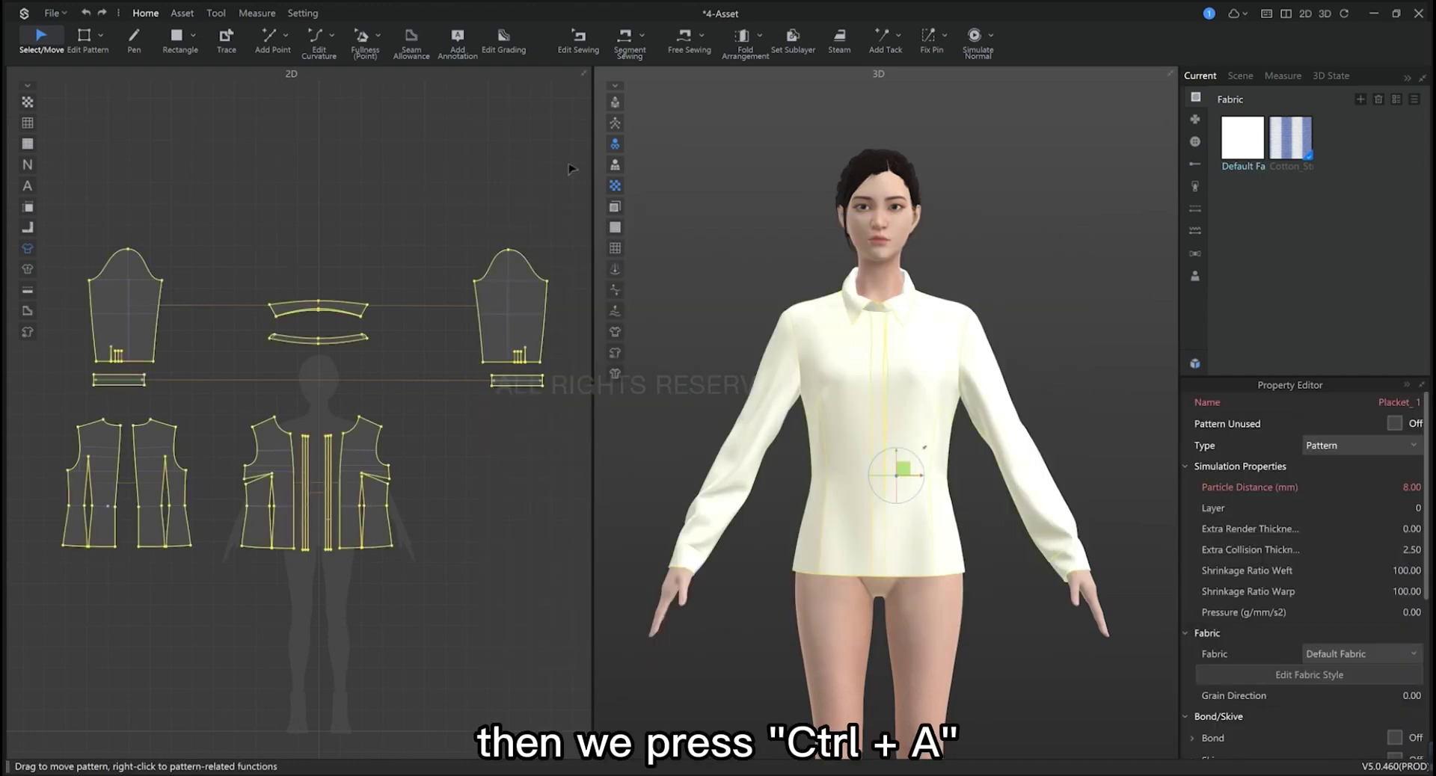
pyautogui.rightClick(1290, 142)
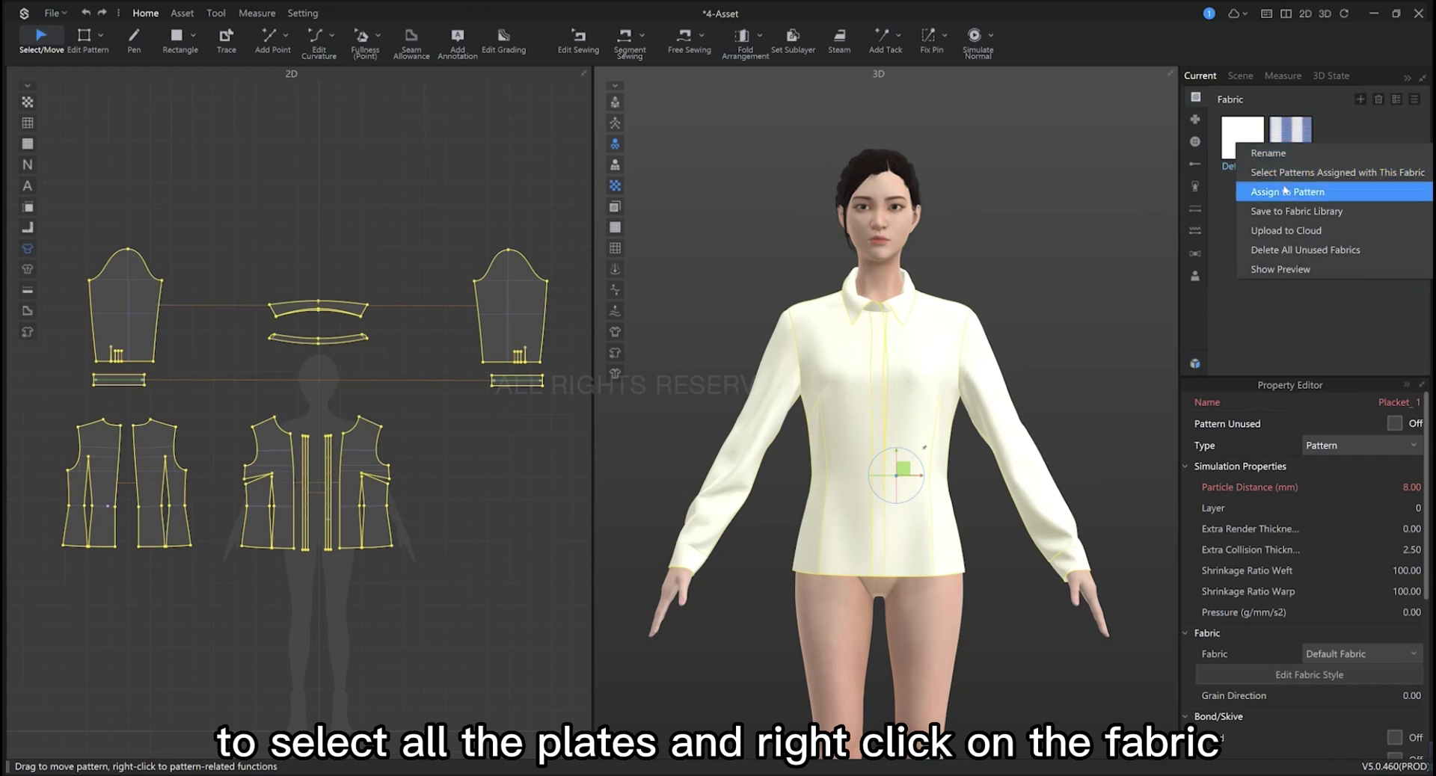
pyautogui.click(1286, 192)
pyautogui.click(128, 169)
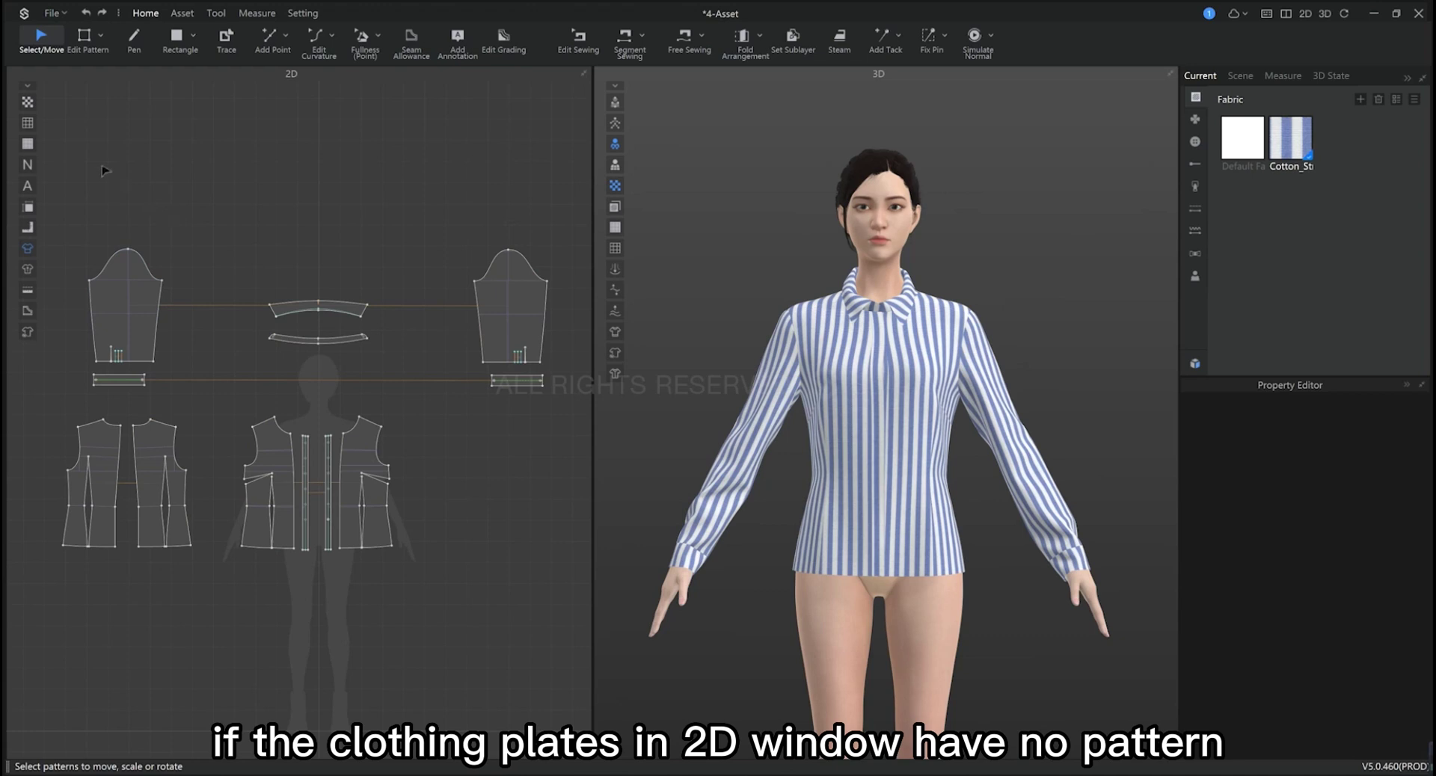
pyautogui.click(27, 102)
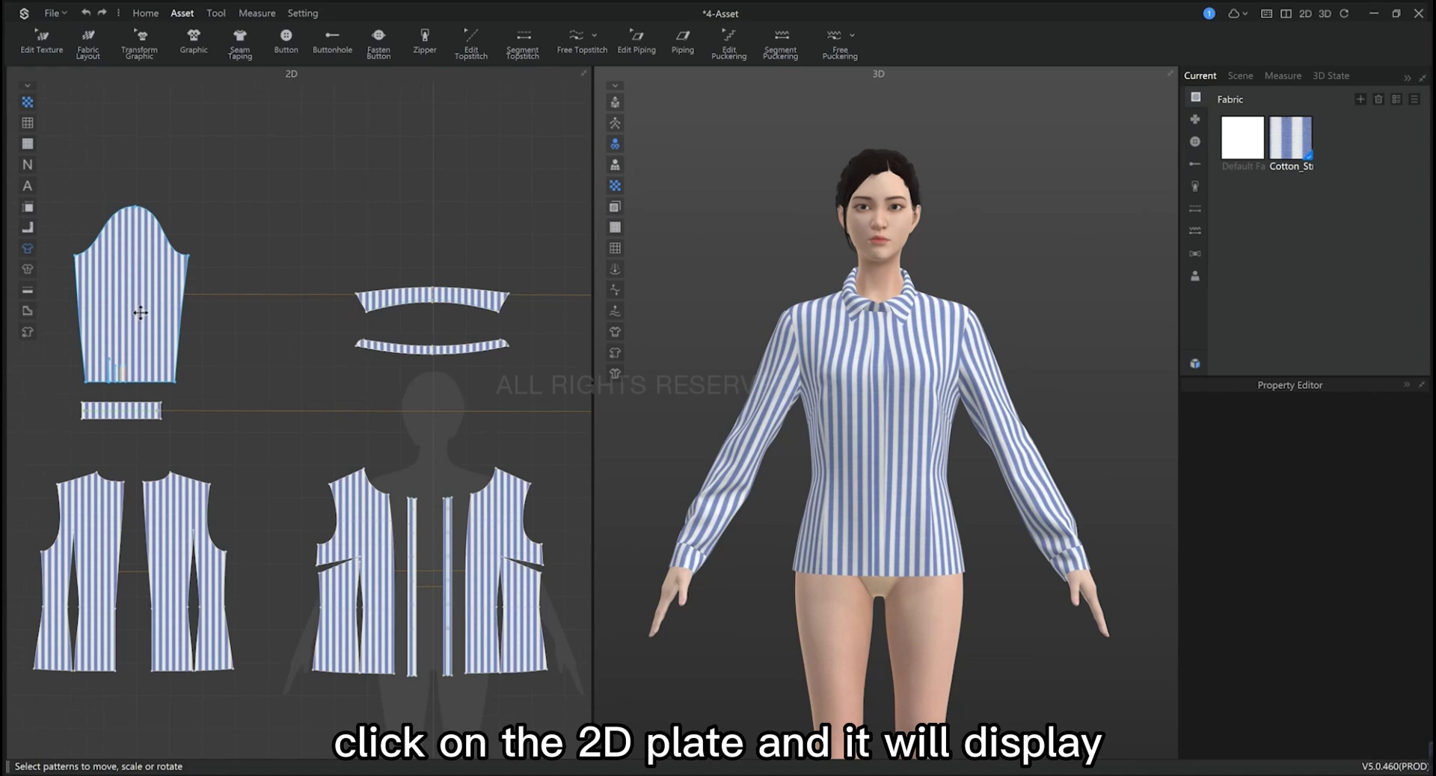
pyautogui.click(141, 313)
pyautogui.scroll(2, 149, 310)
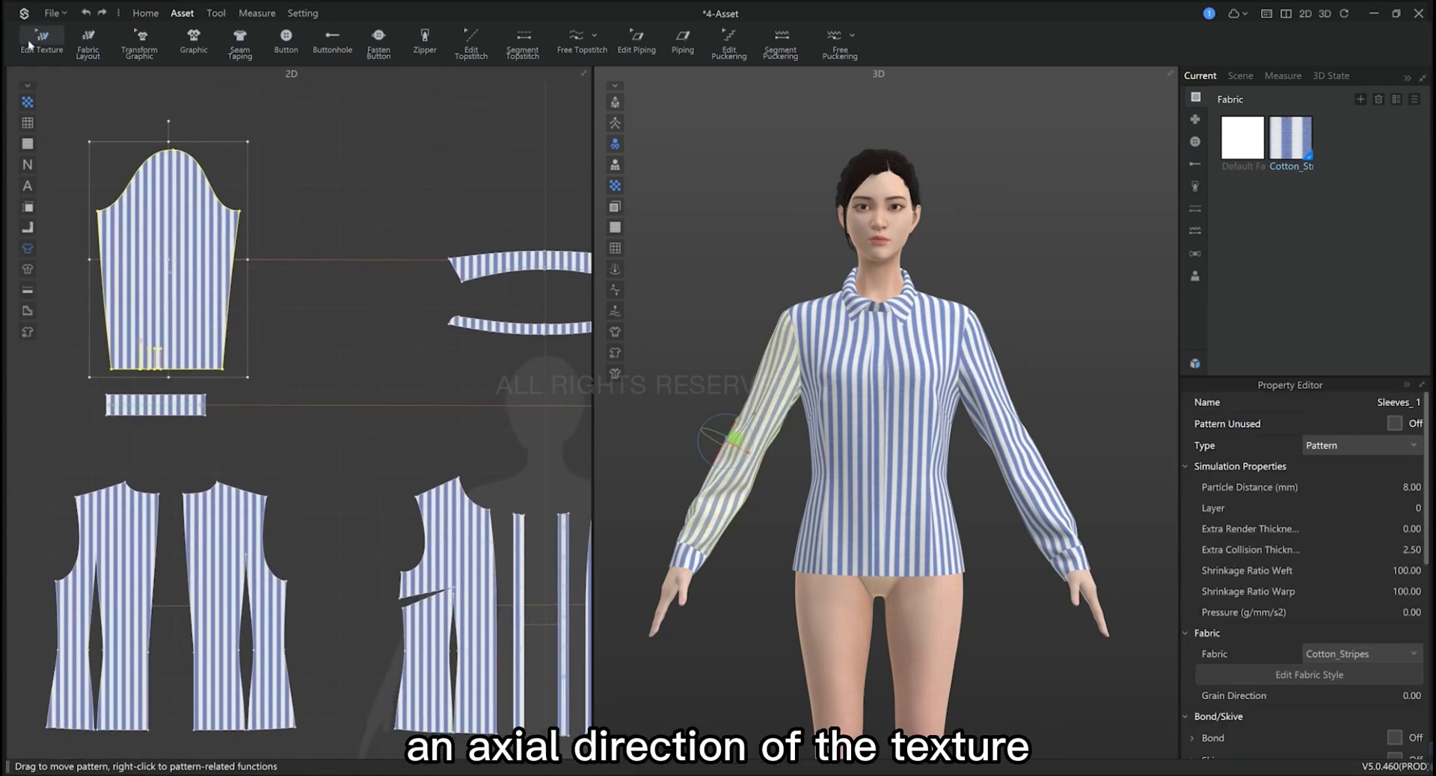
pyautogui.click(30, 45)
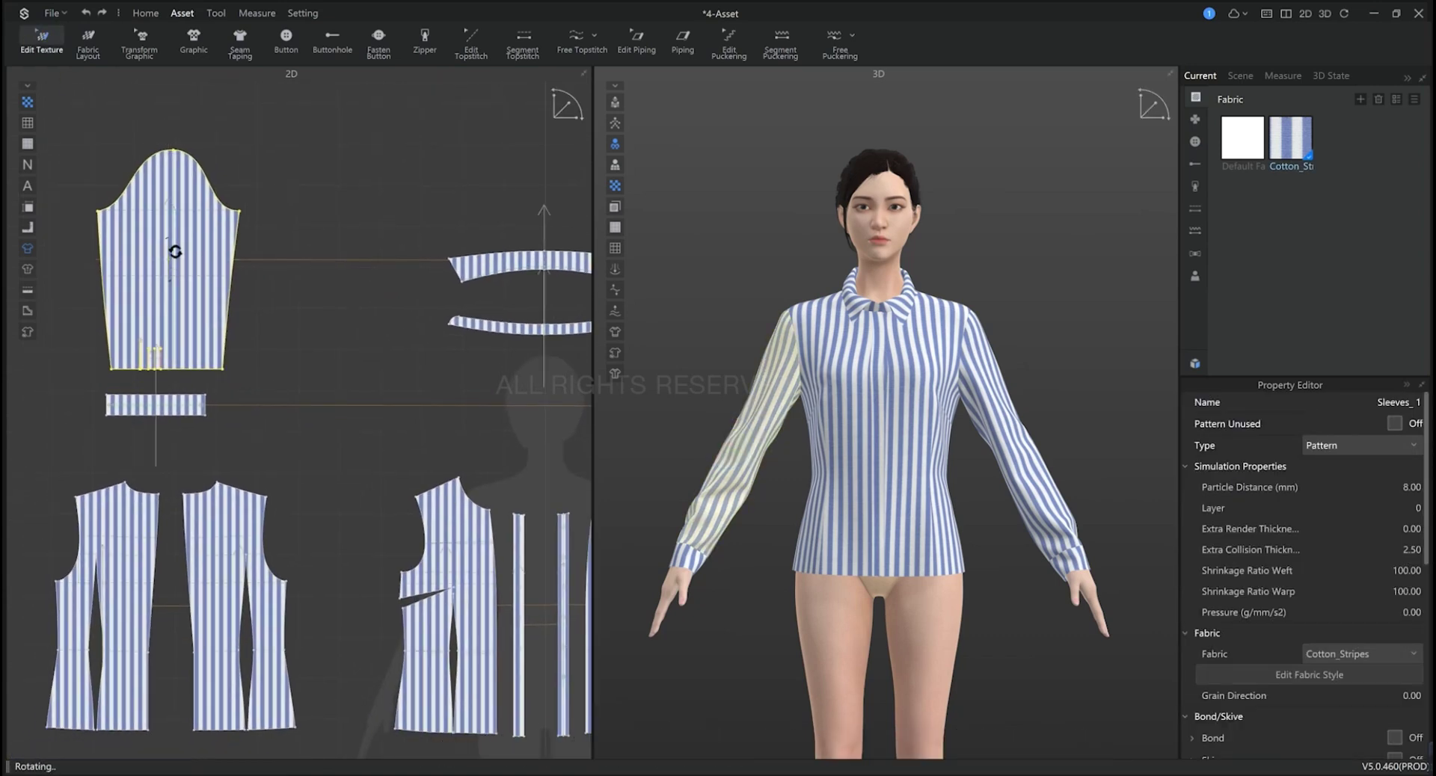
pyautogui.moveTo(175, 251); pyautogui.dragTo(154, 225)
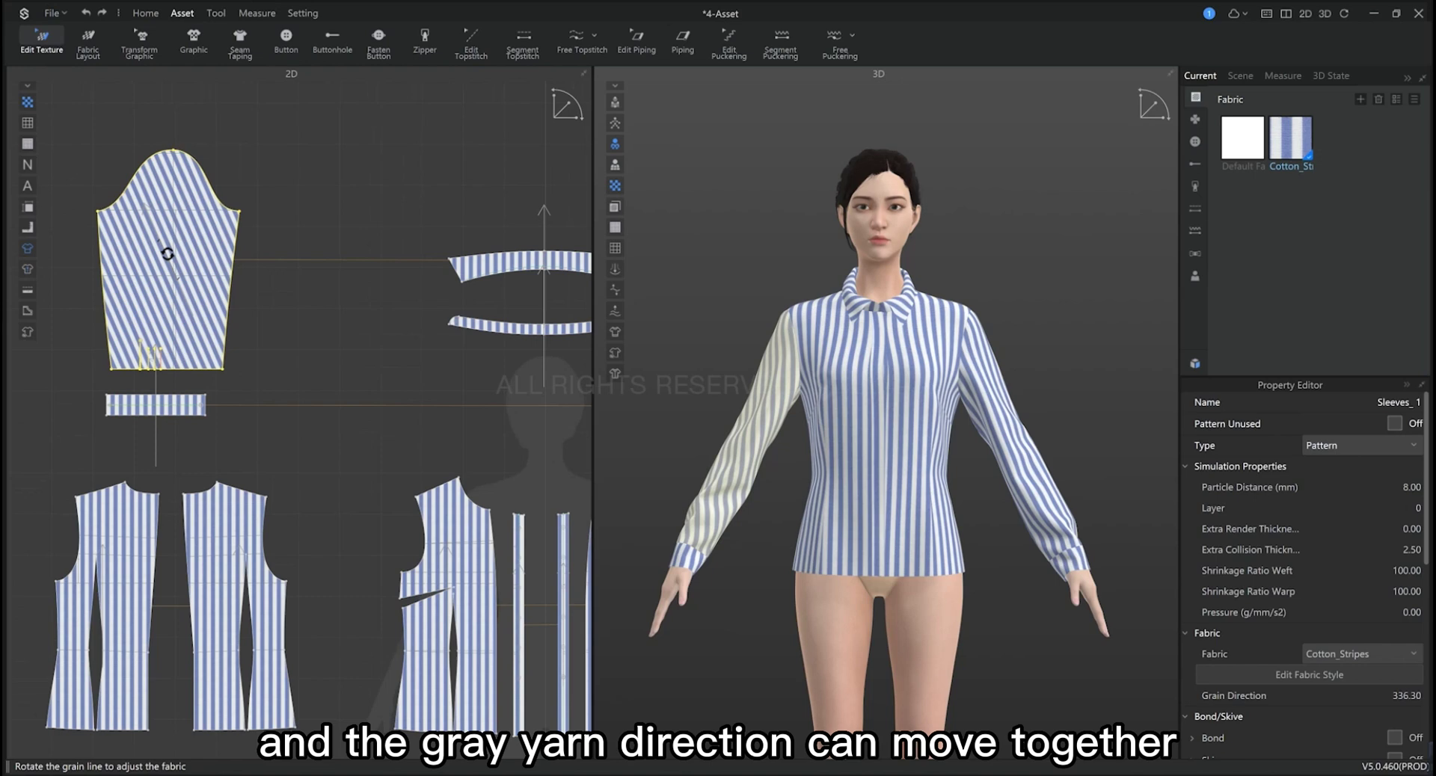
pyautogui.hotkey('ctrl', 'z')
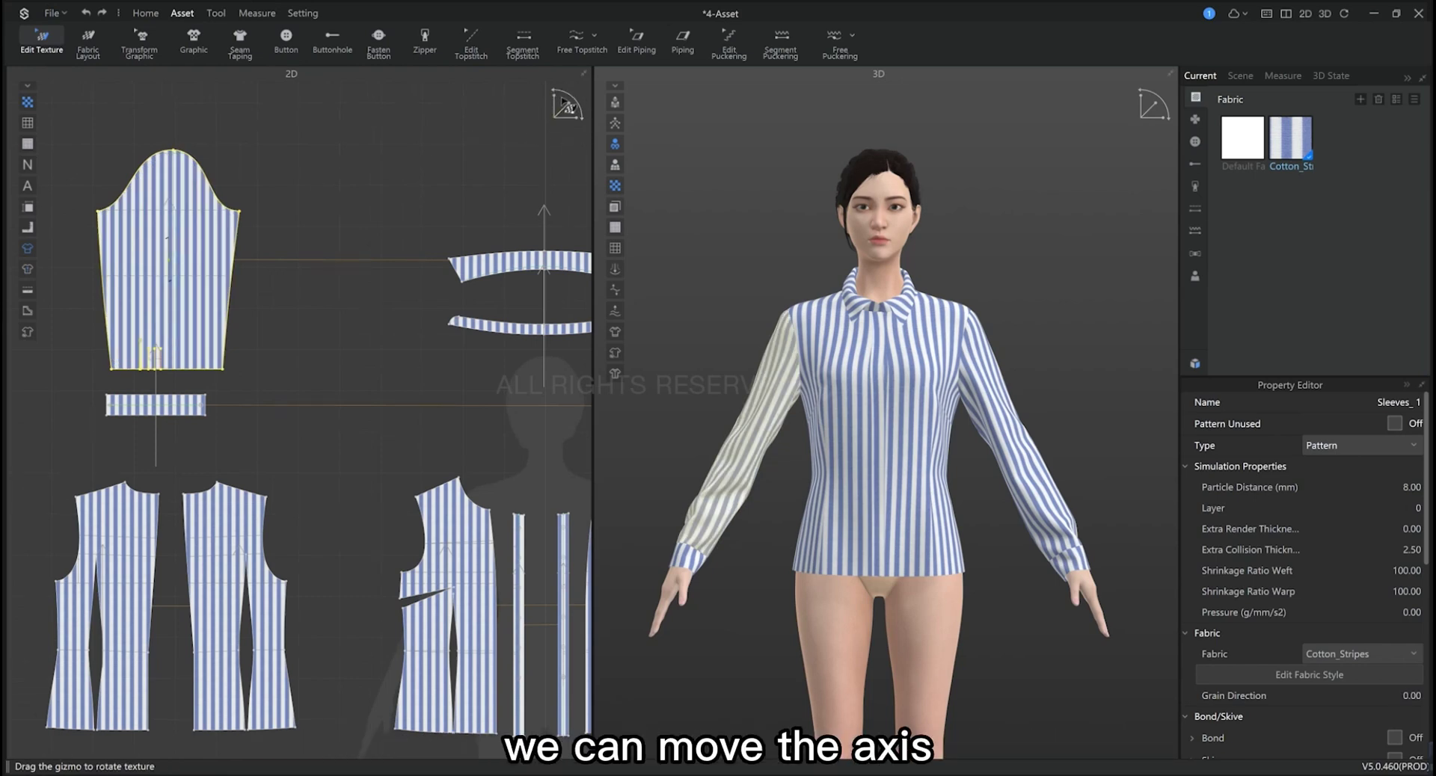
pyautogui.moveTo(577, 112)
pyautogui.mouseDown()
pyautogui.moveTo(554, 119)
pyautogui.moveTo(578, 104)
pyautogui.mouseUp()
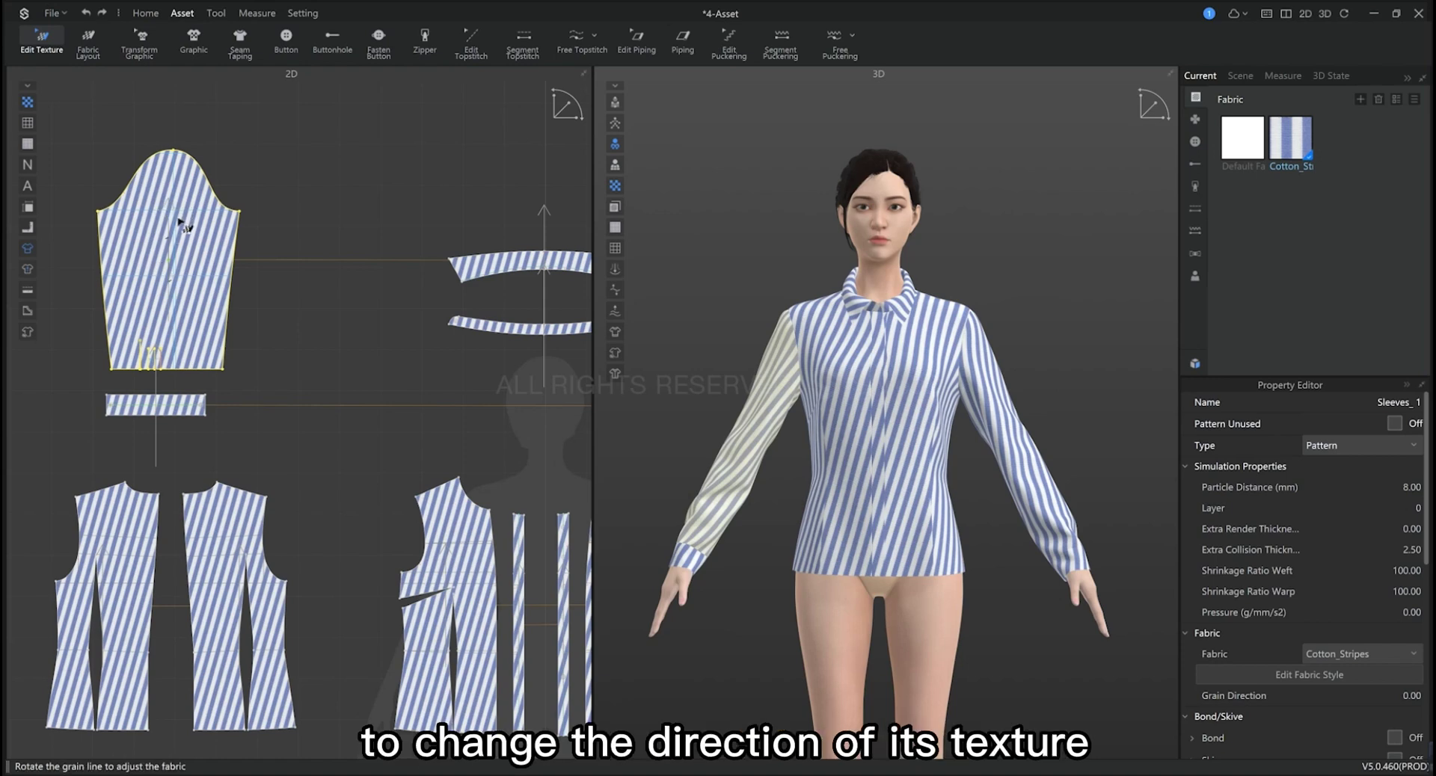
pyautogui.hotkey('ctrl', 'z')
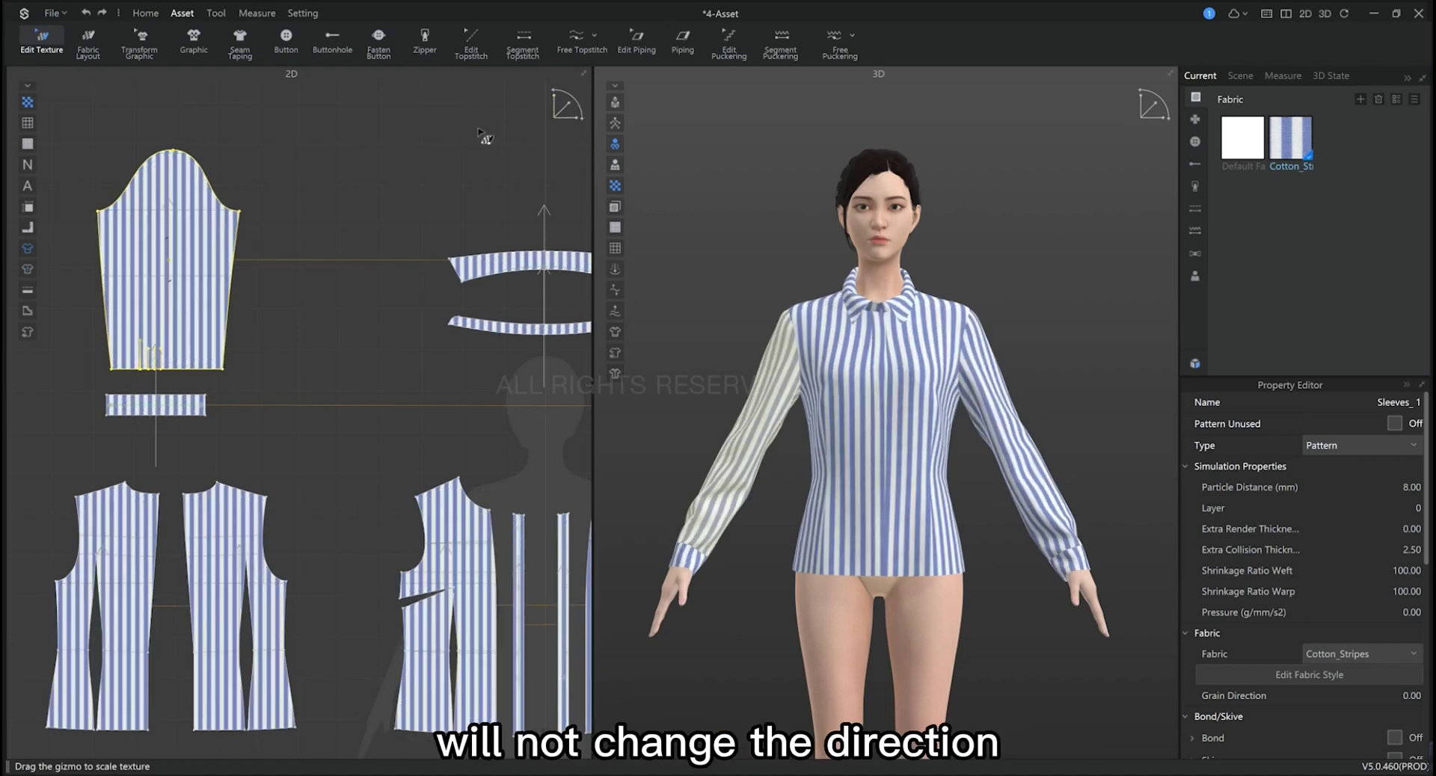
# In the Cotton_Stripes fabric layout, move both sleeves and the small strip into the roll below the bodice.
pyautogui.click(90, 37)
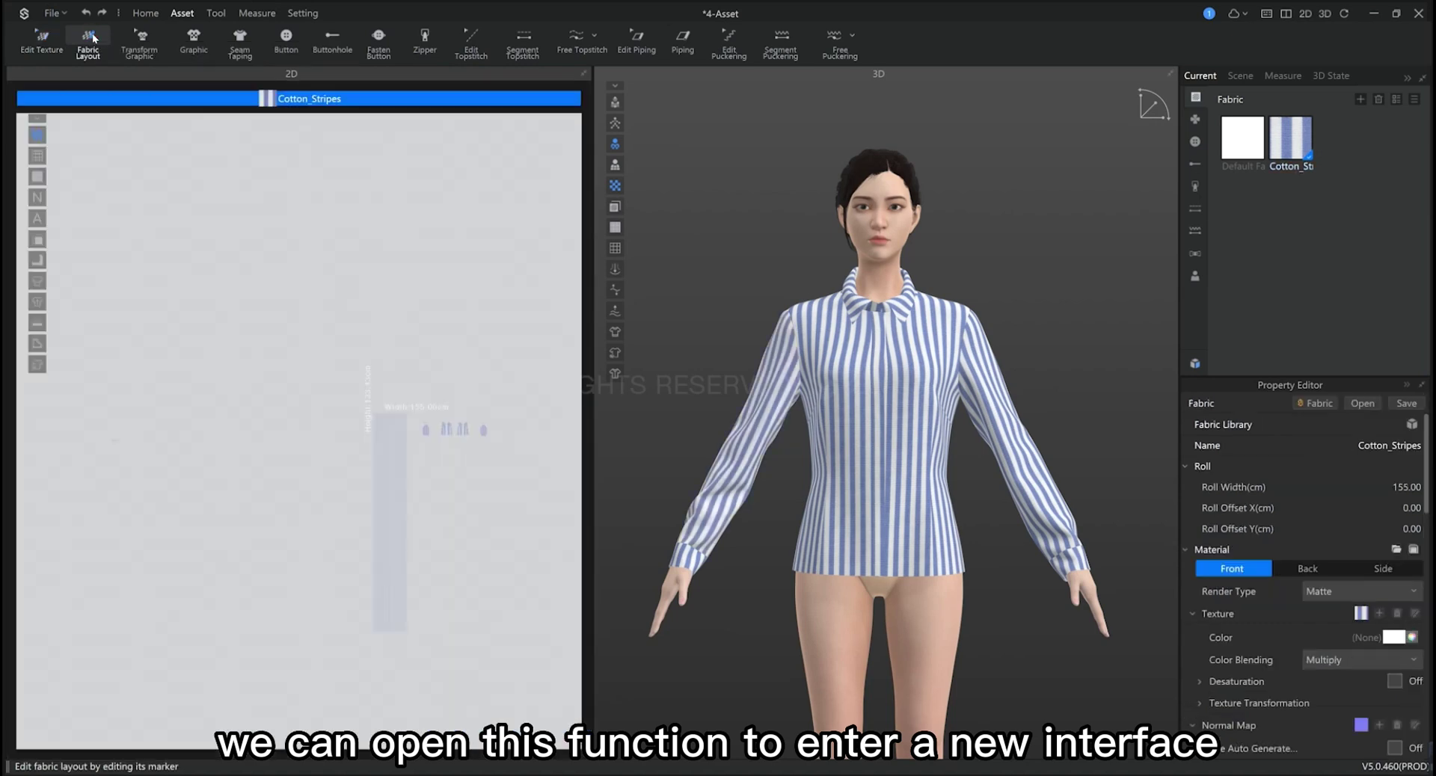
pyautogui.scroll(2, 458, 481)
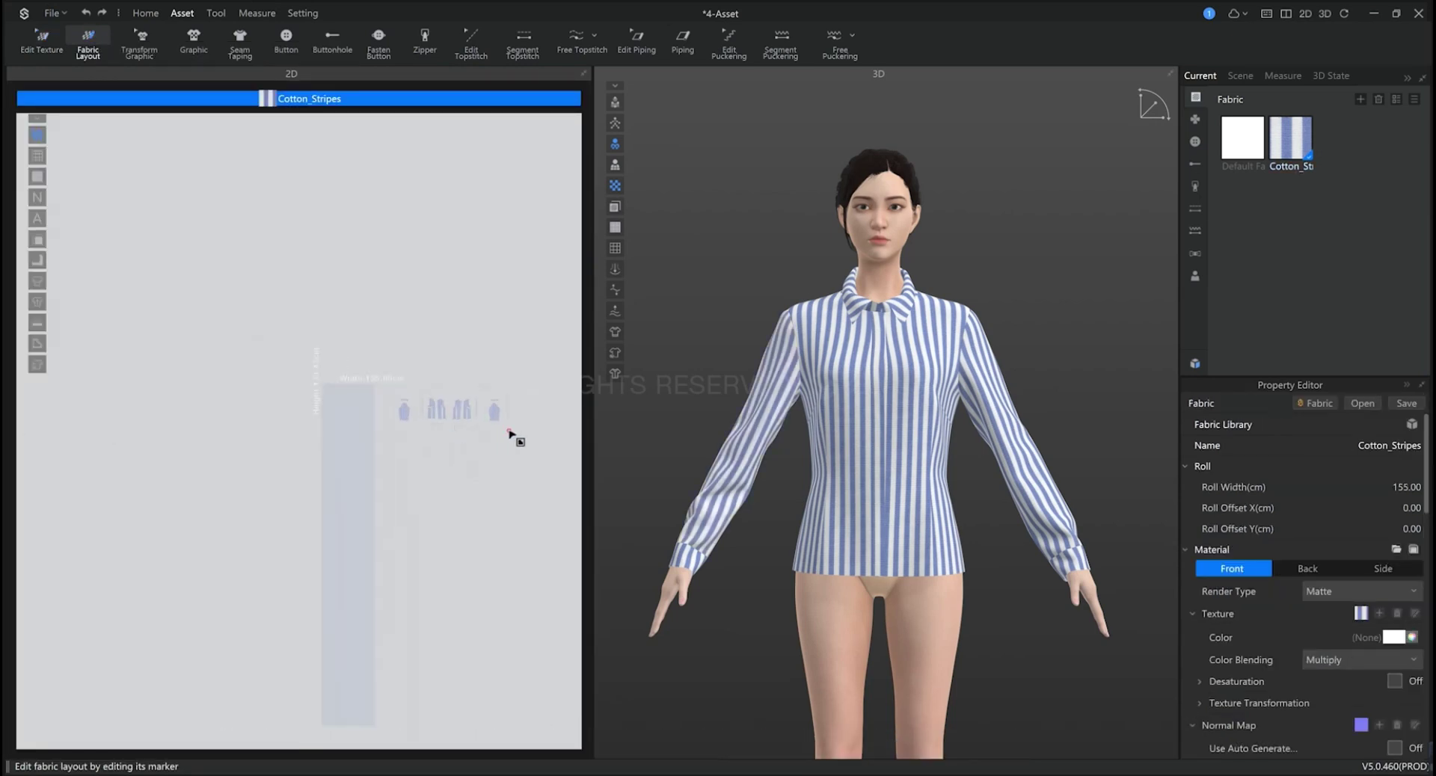
pyautogui.scroll(3, 402, 409)
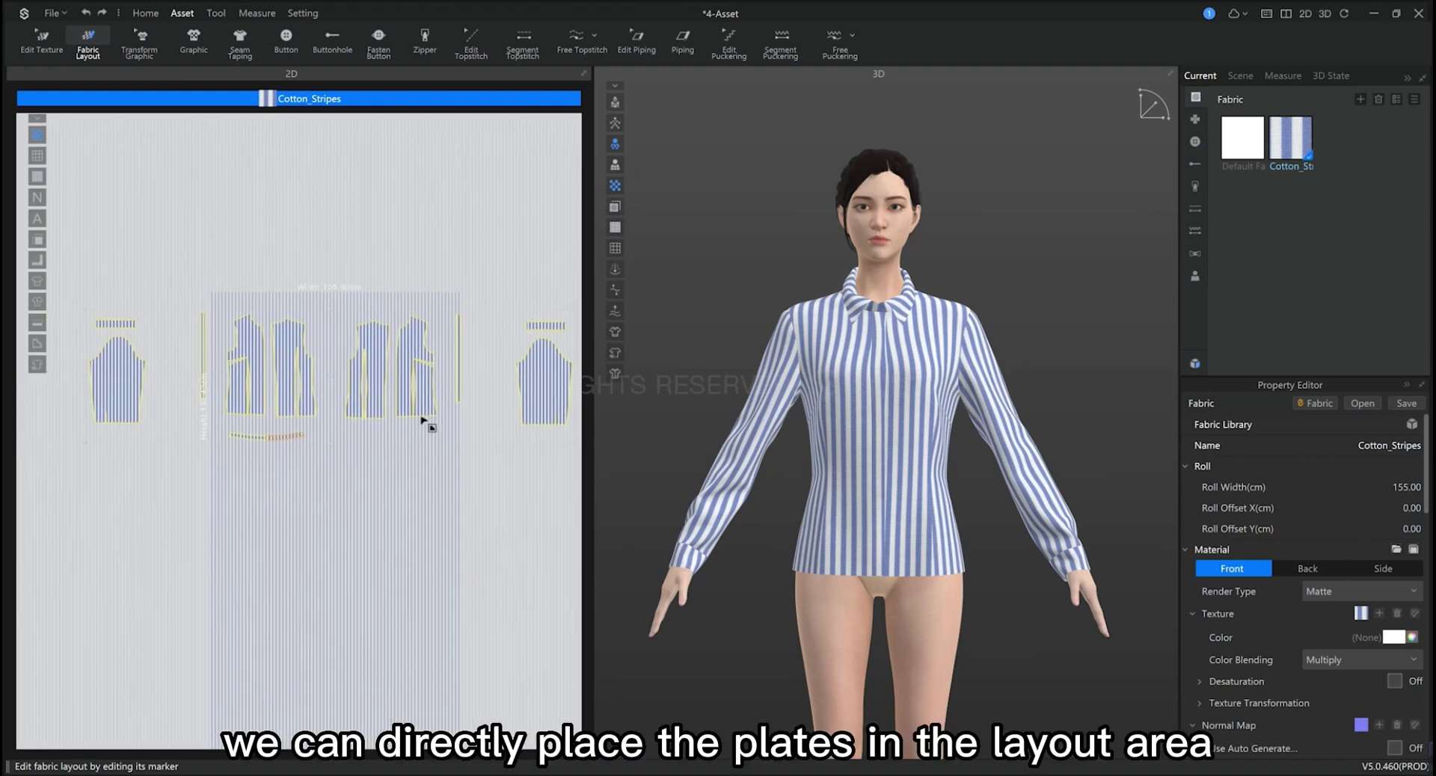
pyautogui.moveTo(538, 381); pyautogui.dragTo(411, 487)
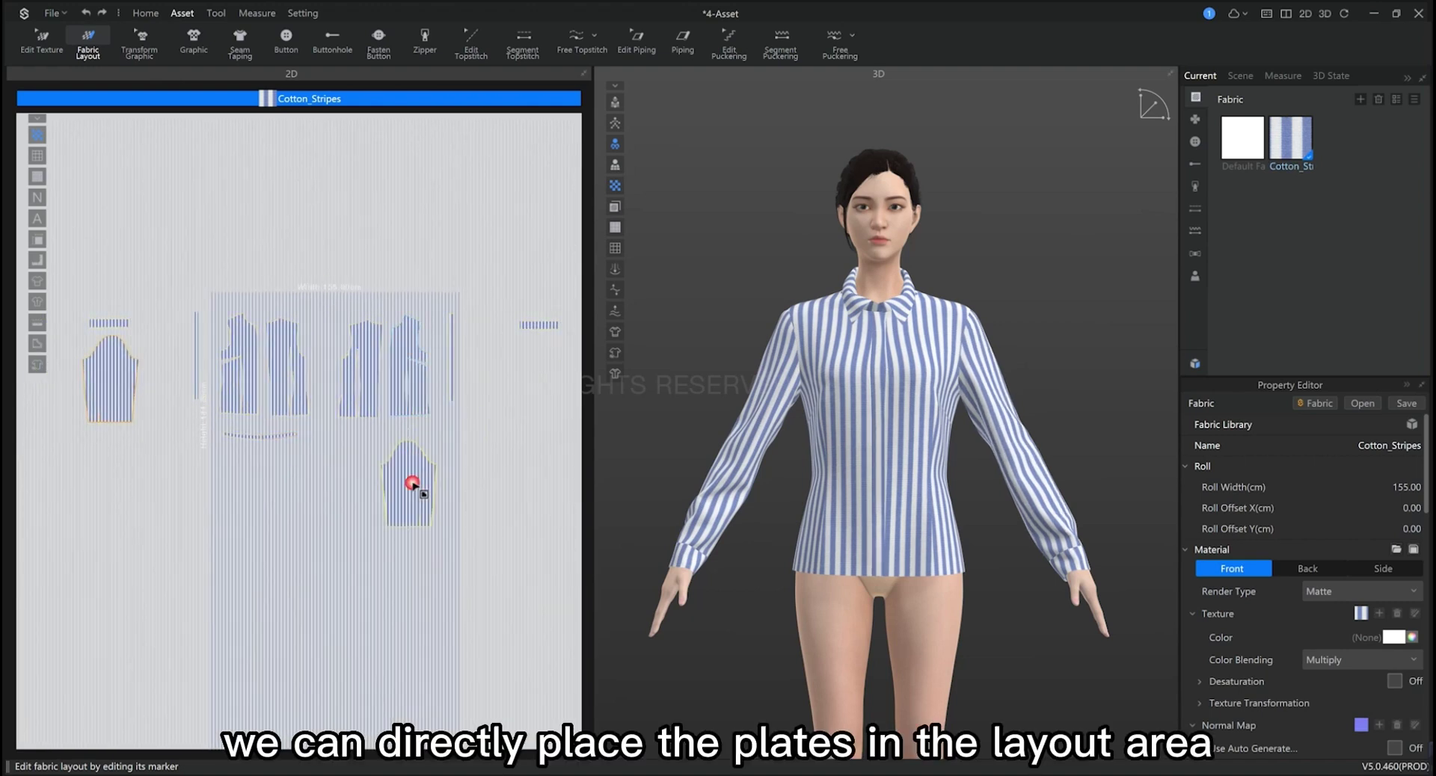
pyautogui.moveTo(97, 388); pyautogui.dragTo(280, 503)
pyautogui.moveTo(564, 325); pyautogui.dragTo(344, 431)
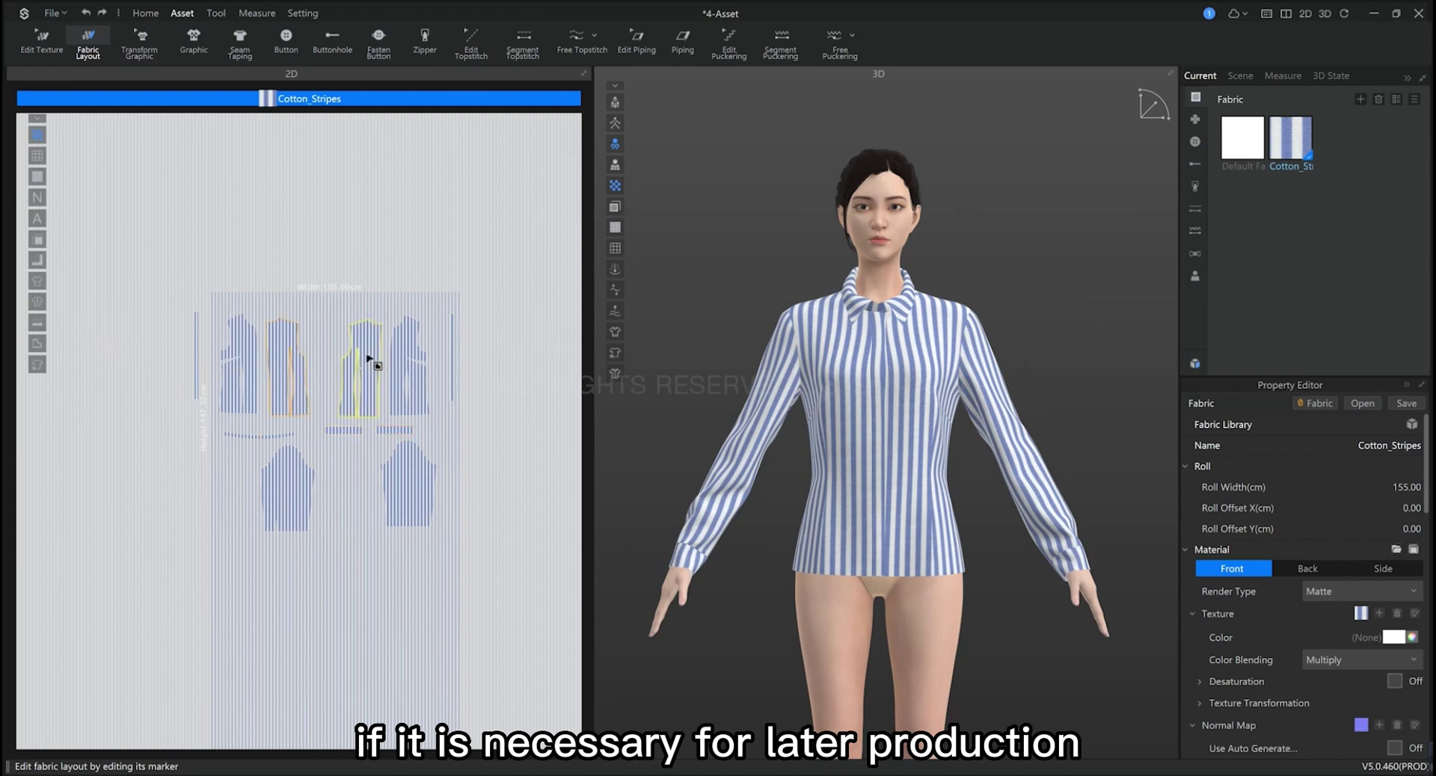
pyautogui.moveTo(402, 354); pyautogui.dragTo(399, 348)
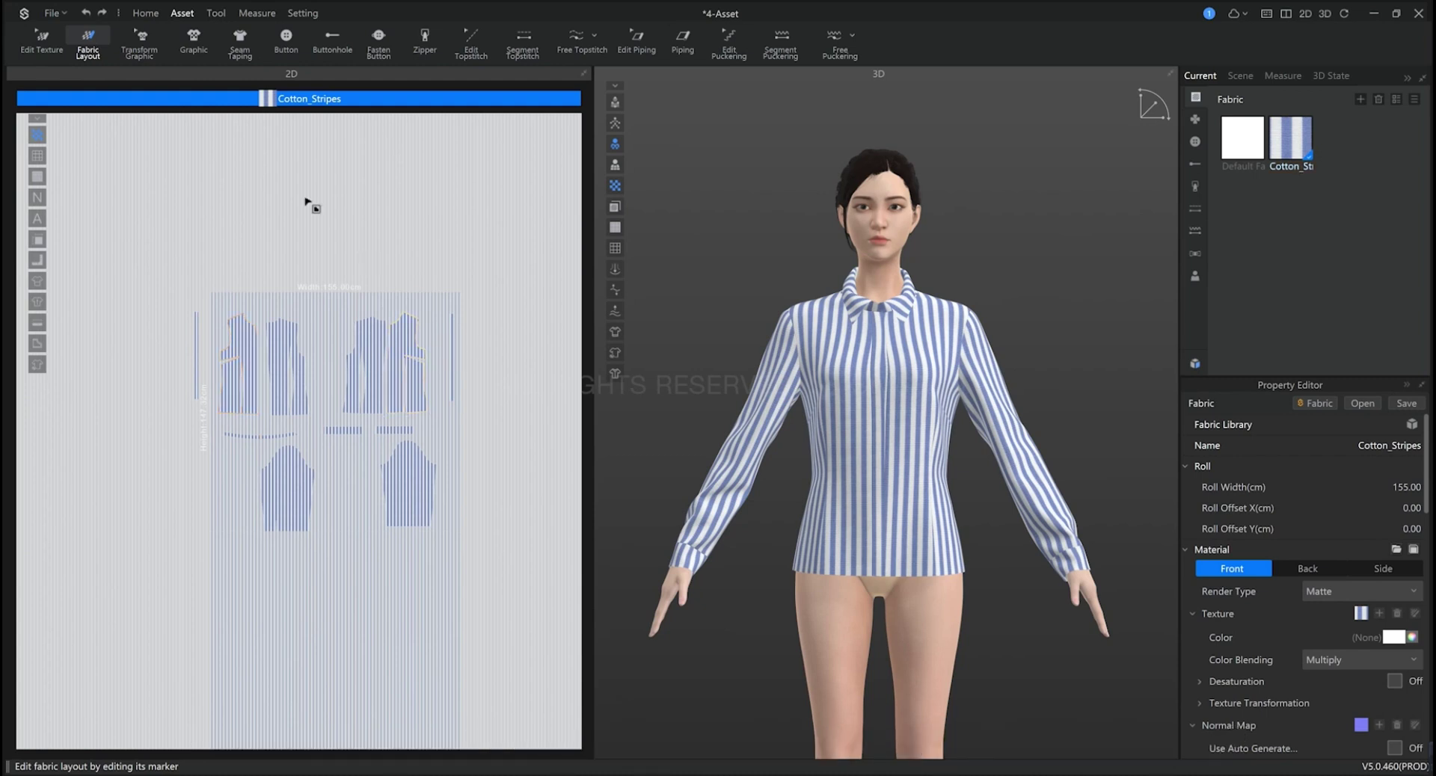
# Insert the Default Graphic logo onto the front chest pattern piece.
pyautogui.click(141, 39)
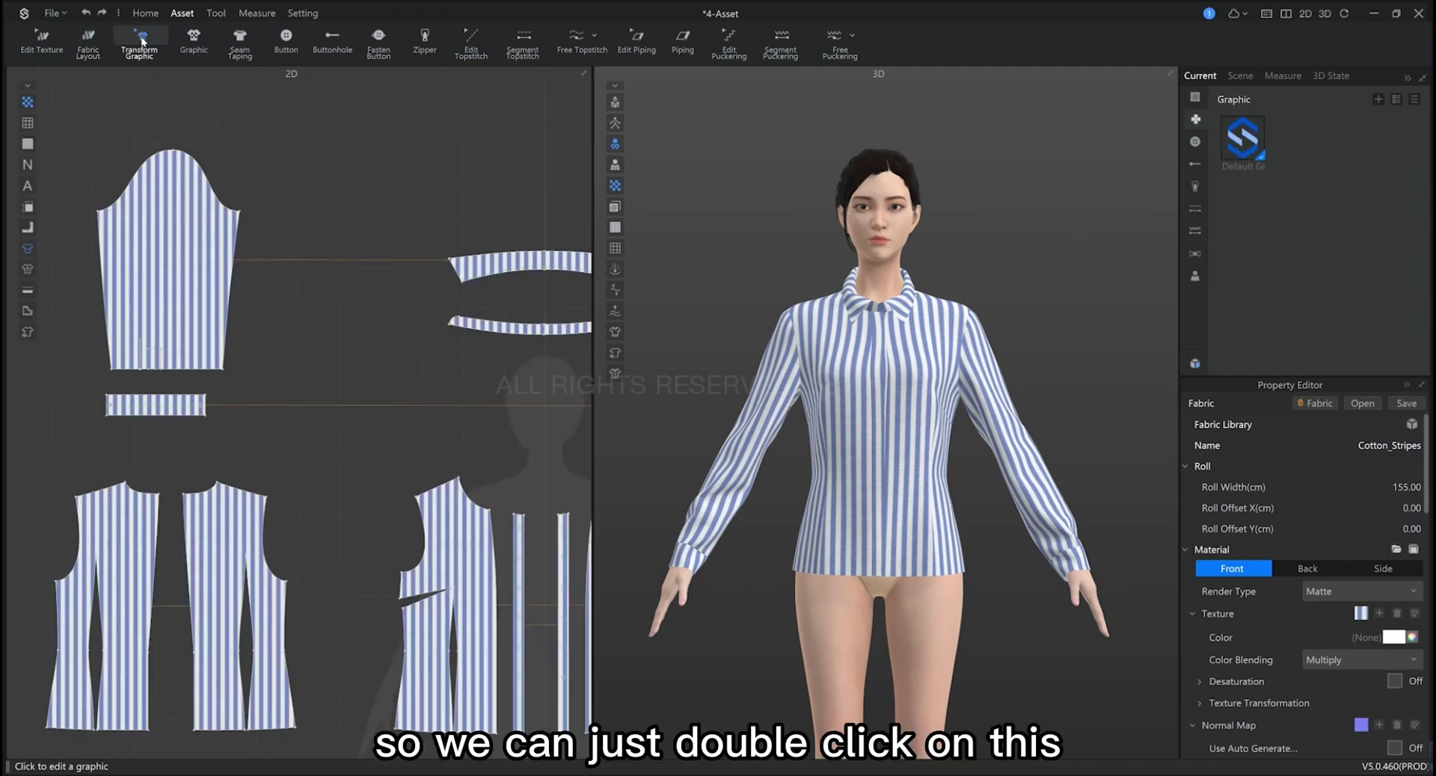
pyautogui.doubleClick(1243, 144)
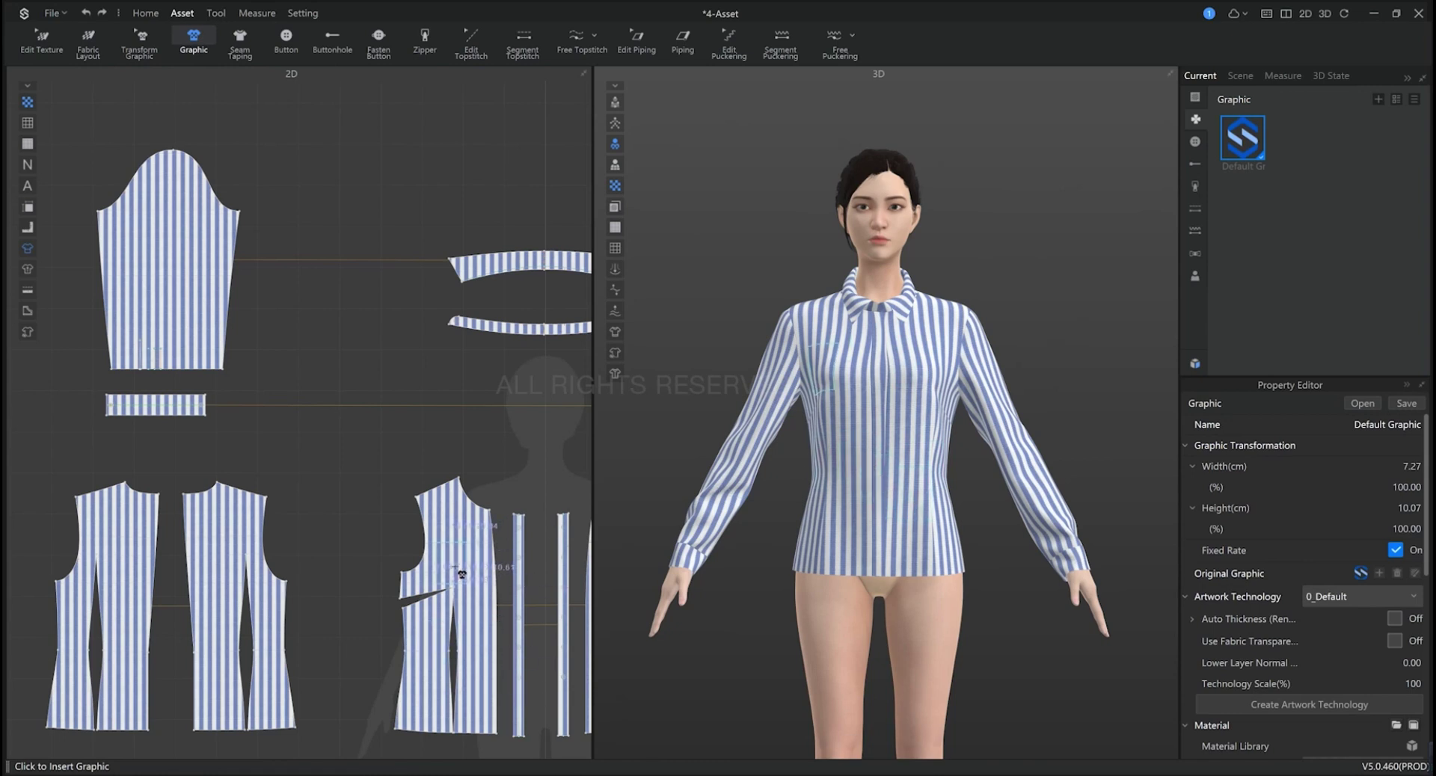
pyautogui.scroll(3, 461, 574)
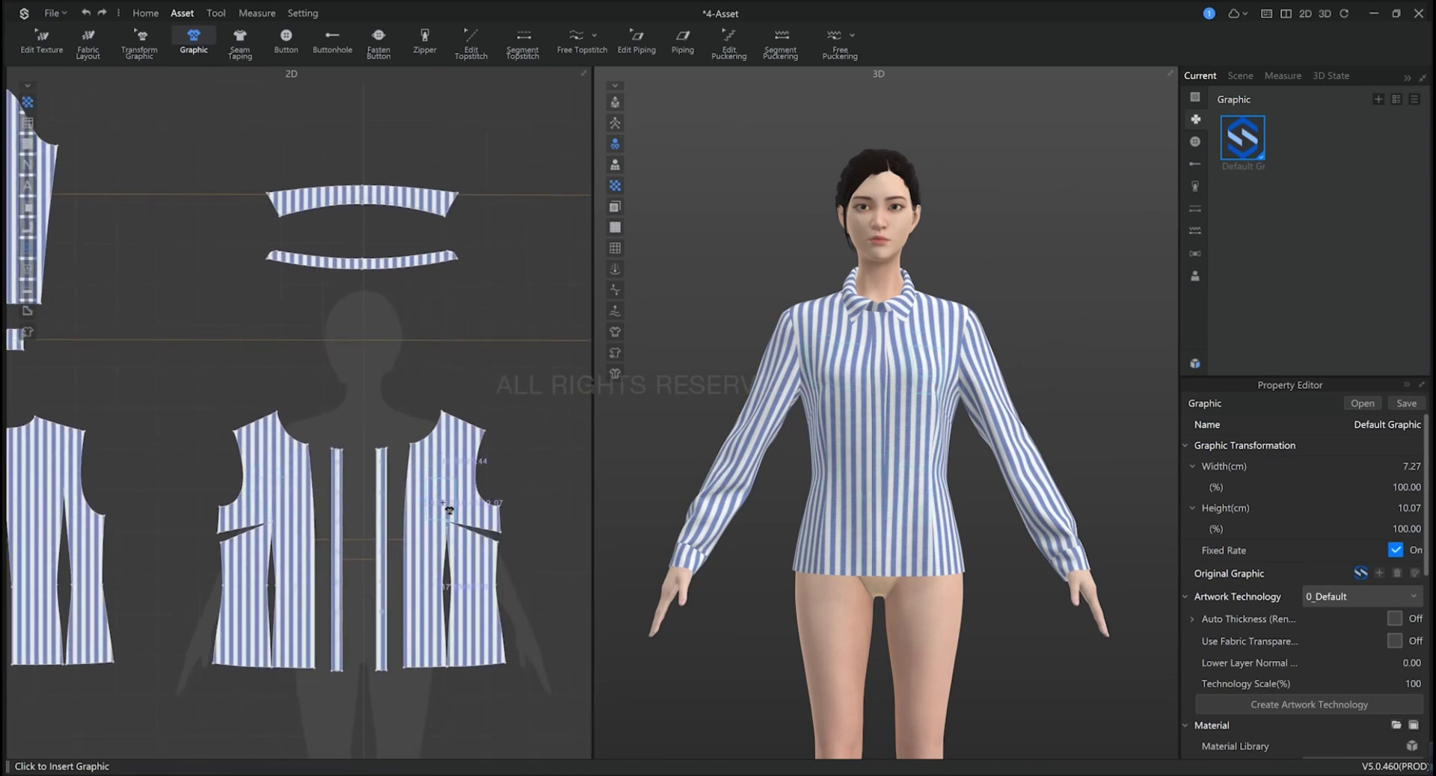
pyautogui.click(446, 507)
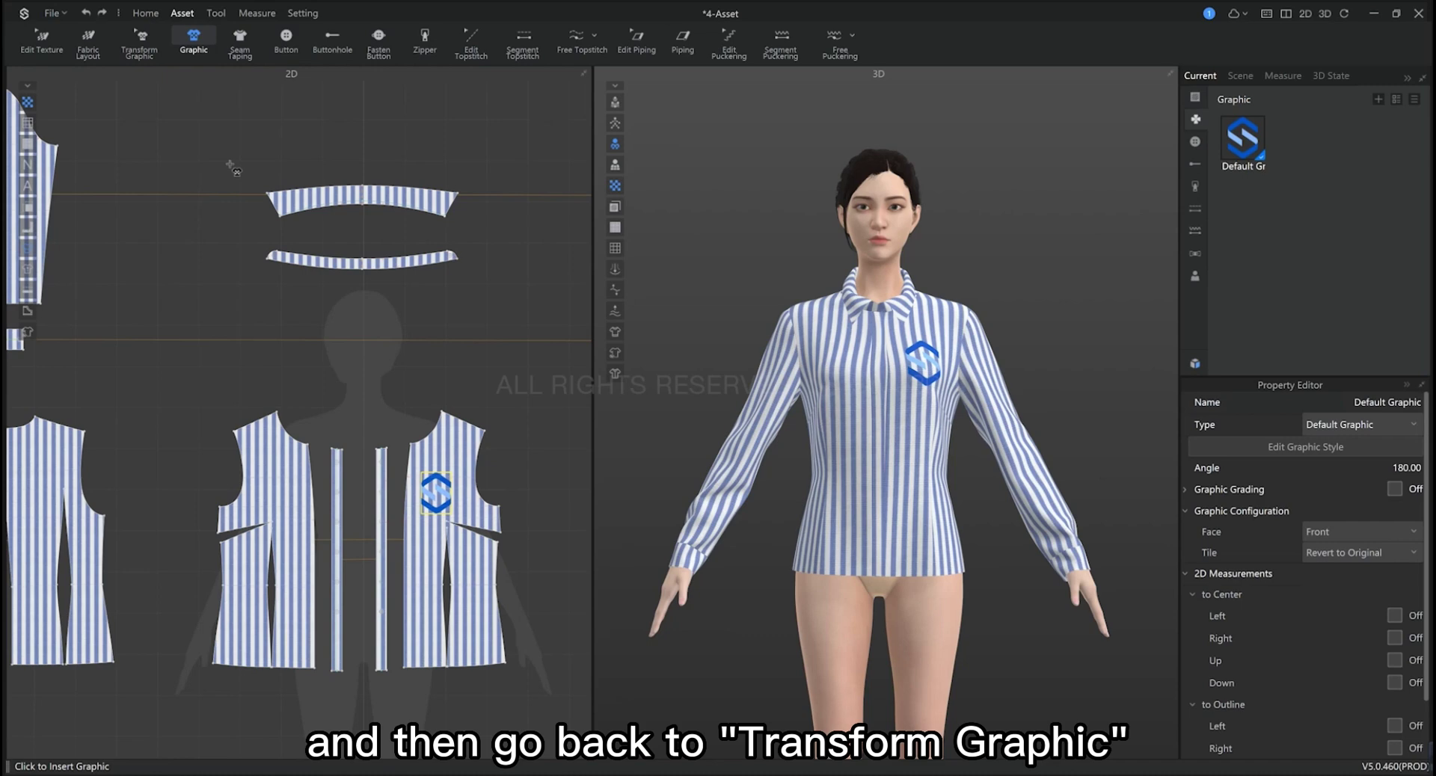
pyautogui.click(139, 44)
pyautogui.scroll(3, 451, 488)
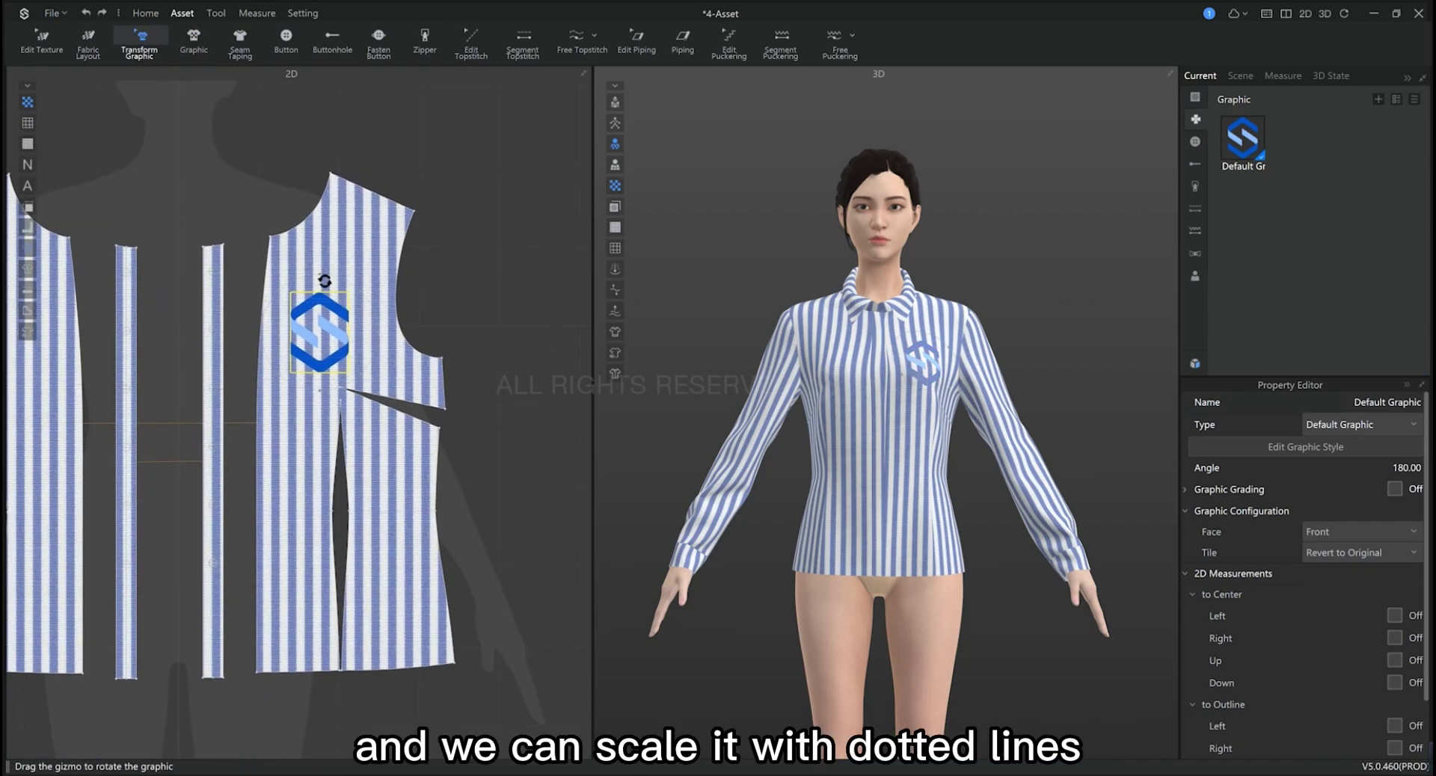
# Tilt the chest logo and shrink it to 87.95% (6.39 × 8.86 cm), then review its properties.
pyautogui.moveTo(324, 281); pyautogui.dragTo(344, 286)
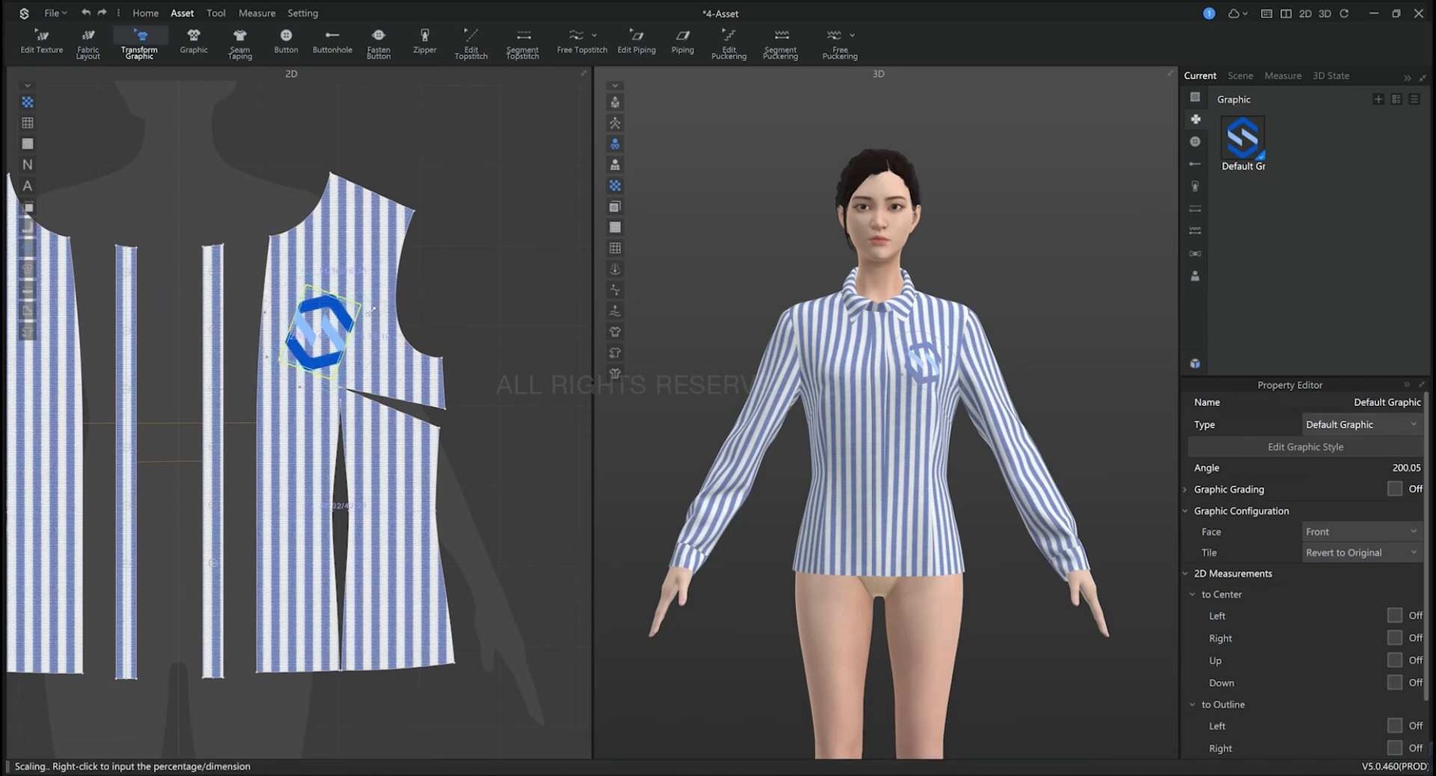
pyautogui.moveTo(370, 308); pyautogui.dragTo(357, 312)
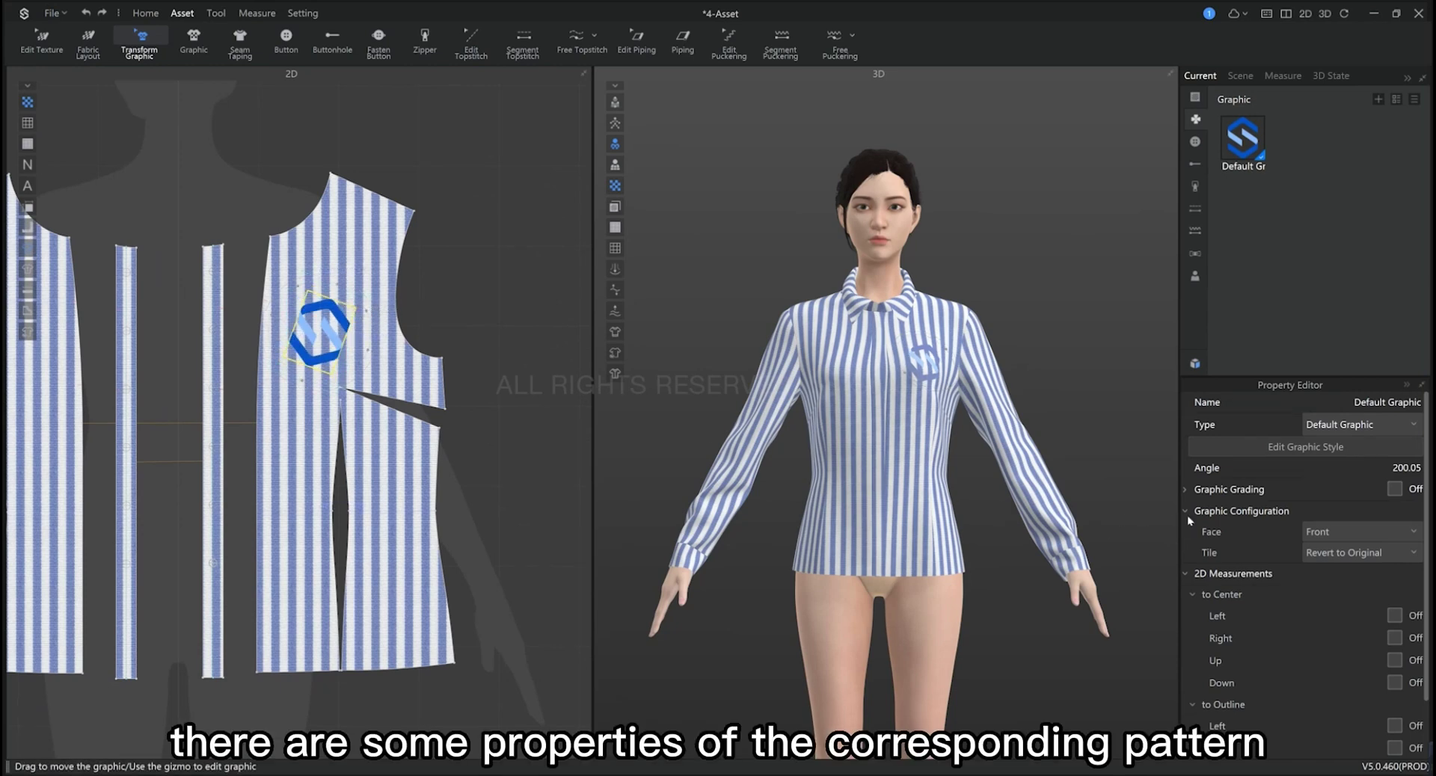
pyautogui.click(1264, 453)
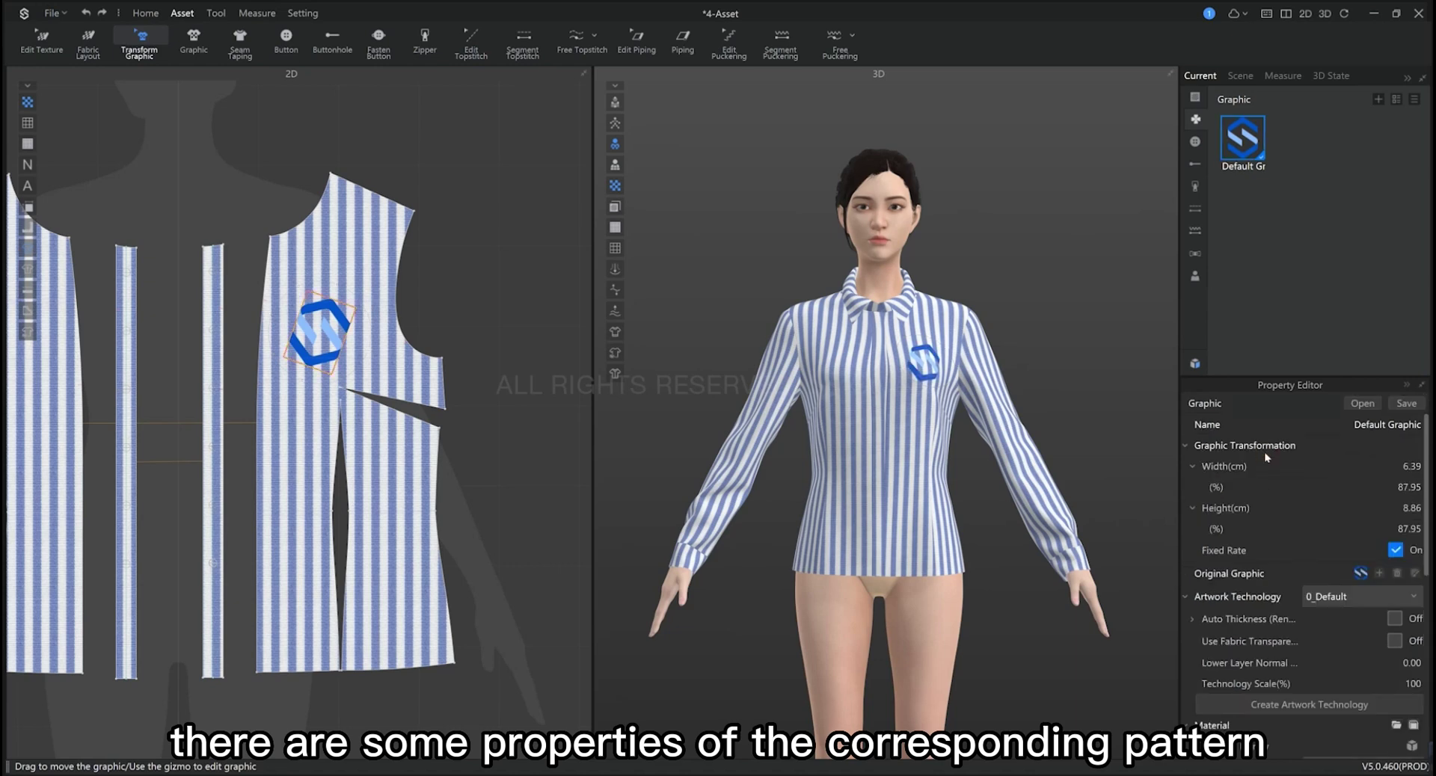
pyautogui.scroll(-5, 1259, 712)
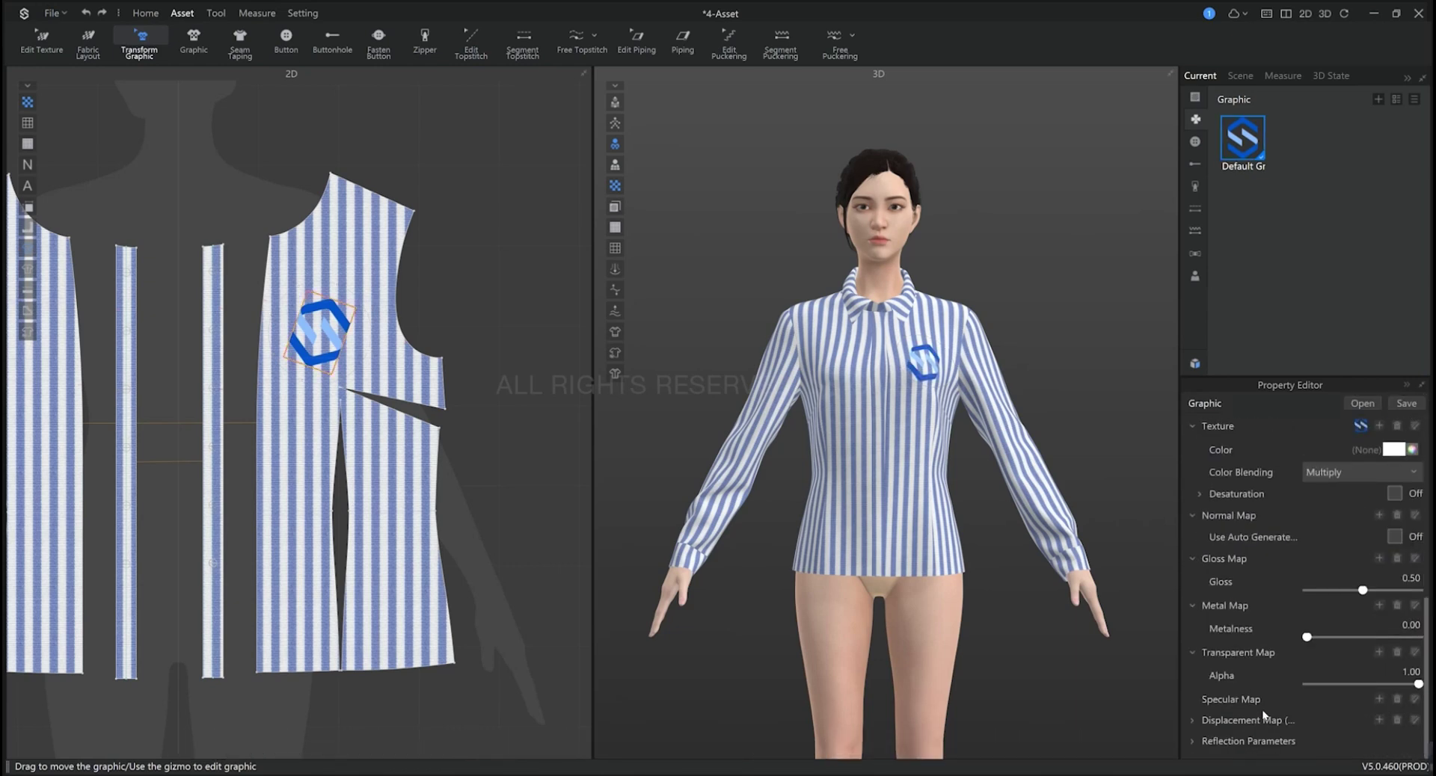
pyautogui.scroll(1, 1424, 505)
pyautogui.scroll(-1, 1386, 518)
pyautogui.scroll(4, 1283, 577)
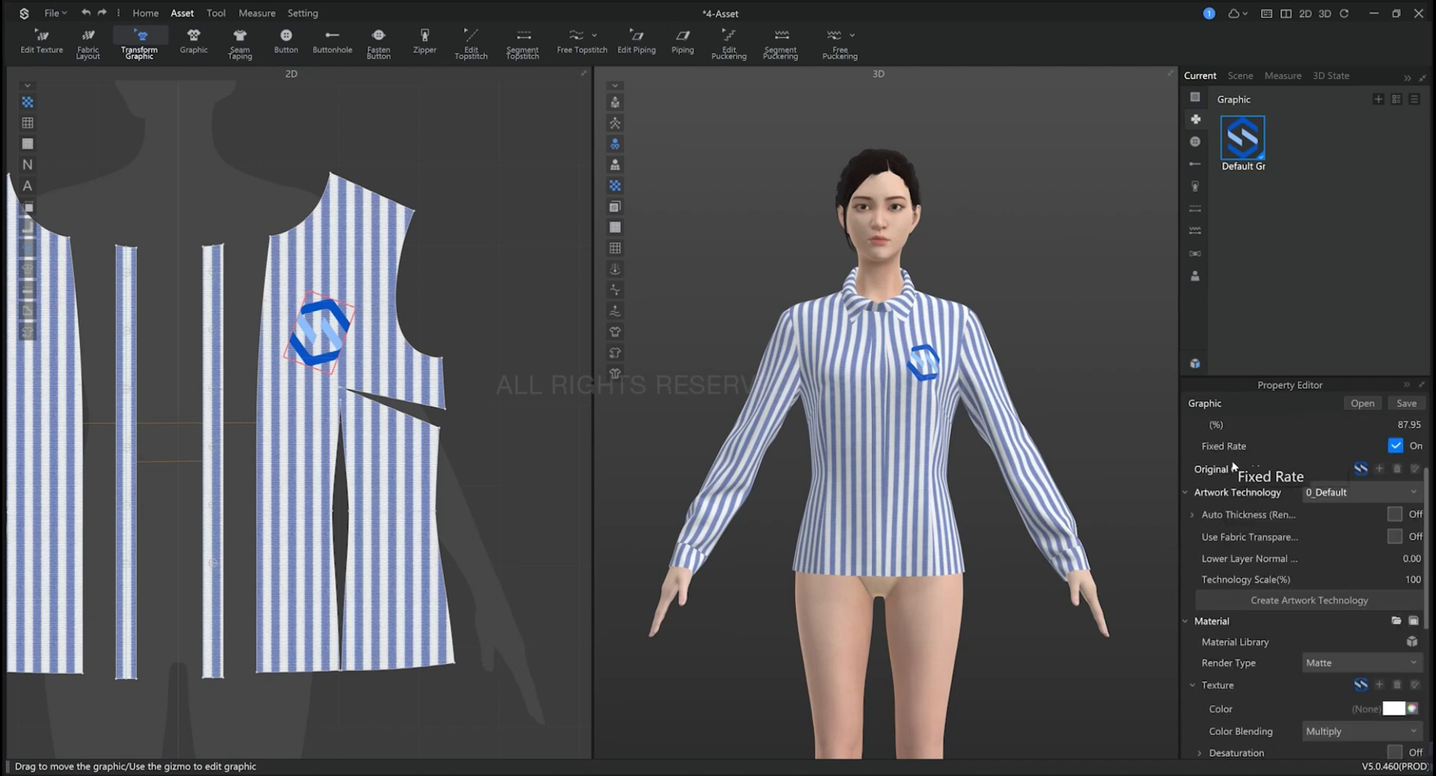
# Set the logo's artwork technique to 1_Embroidery.
pyautogui.click(1332, 492)
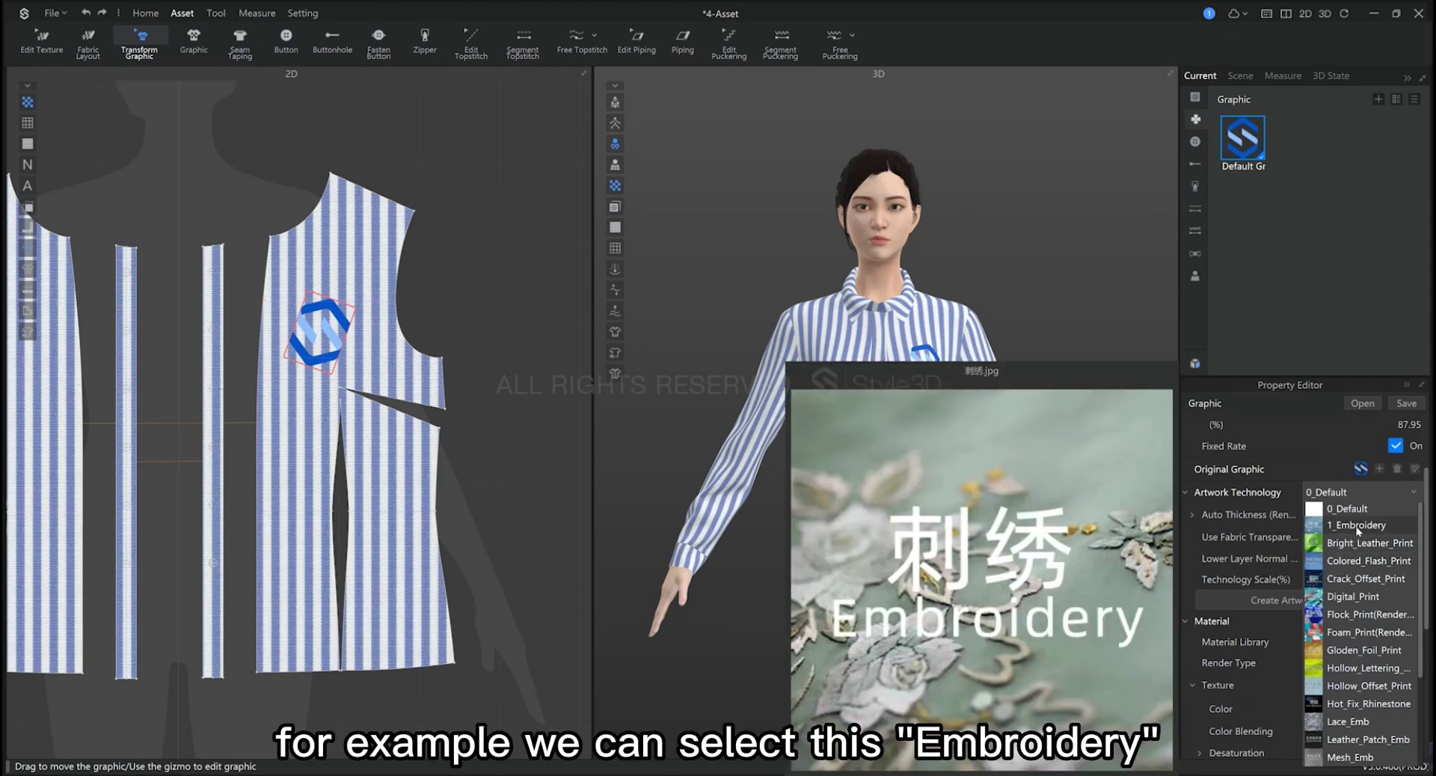
pyautogui.click(1358, 525)
pyautogui.scroll(6, 928, 301)
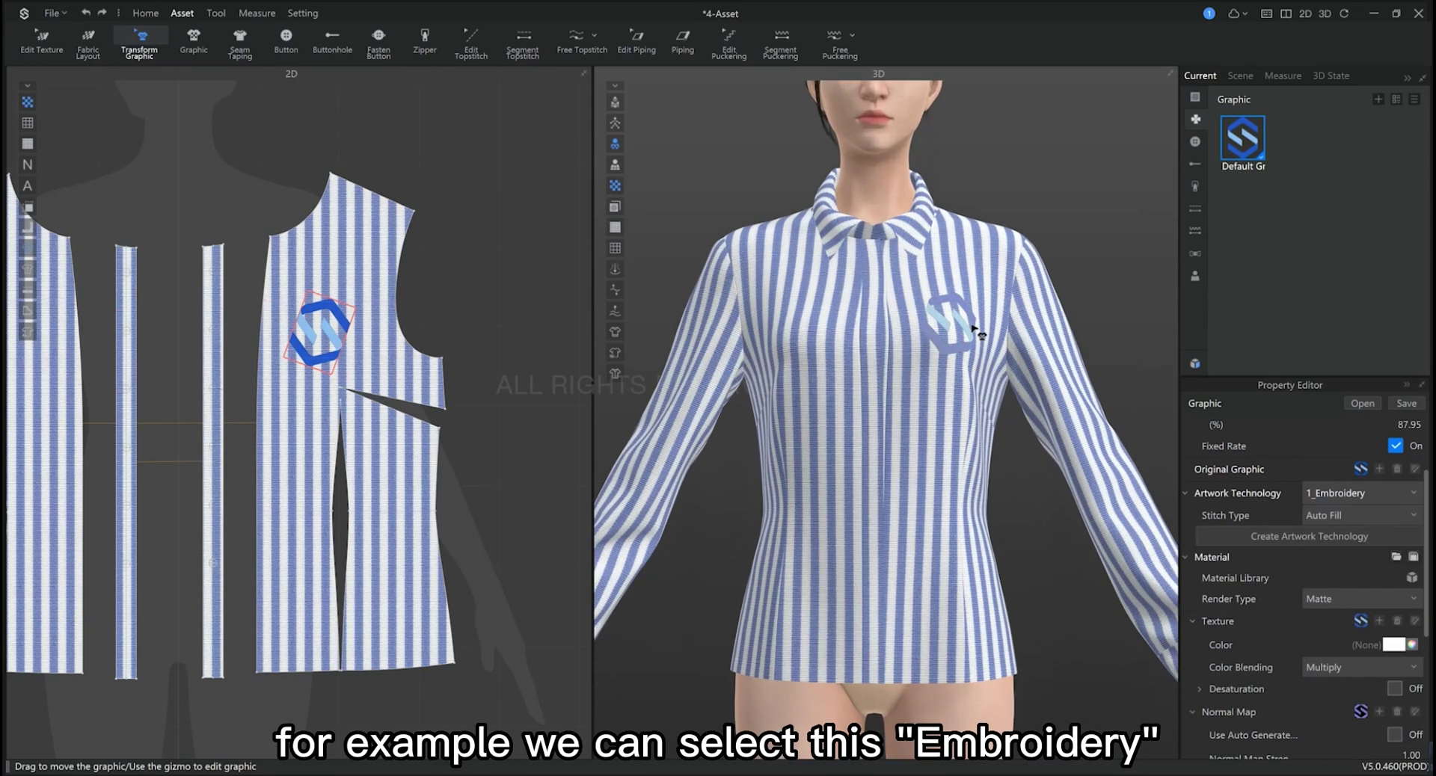
pyautogui.scroll(2, 851, 442)
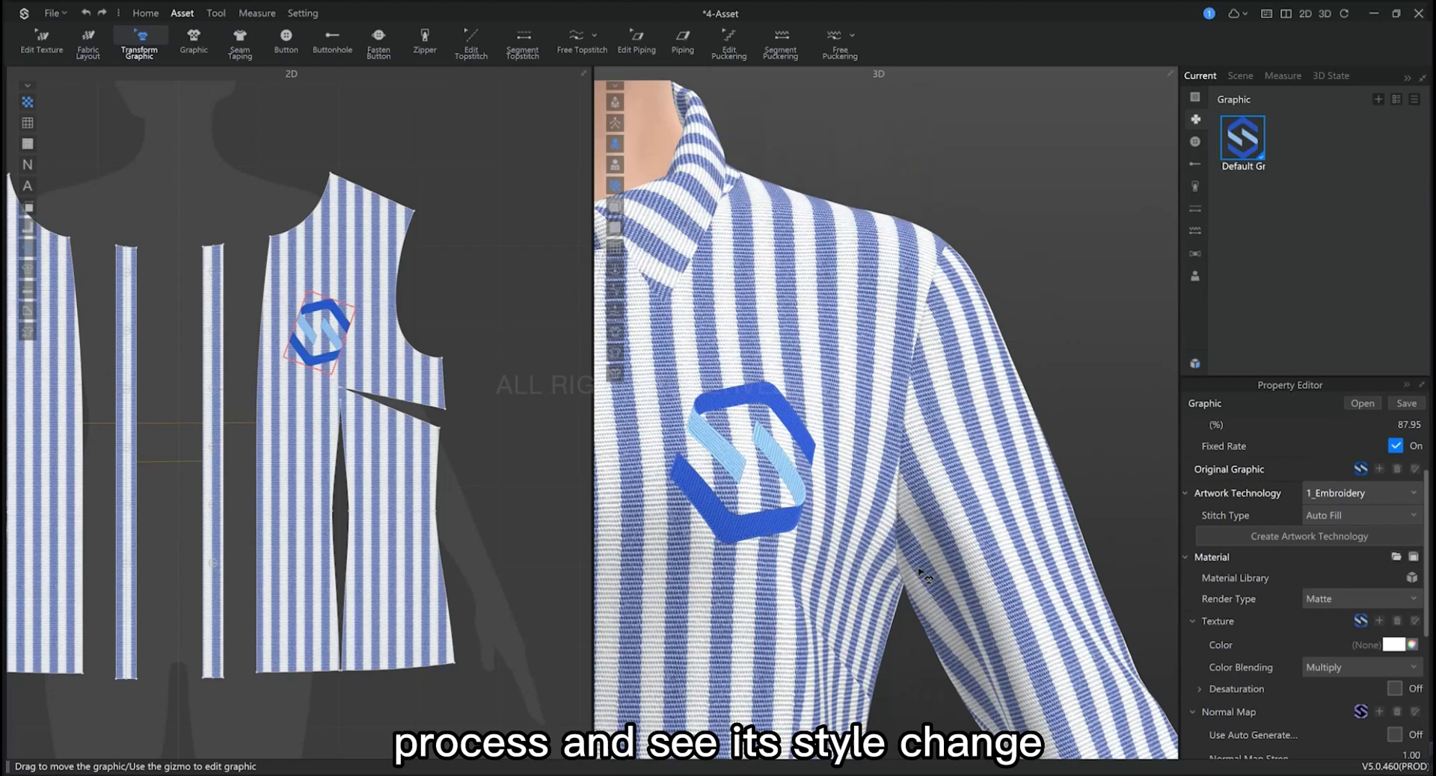
pyautogui.click(1398, 498)
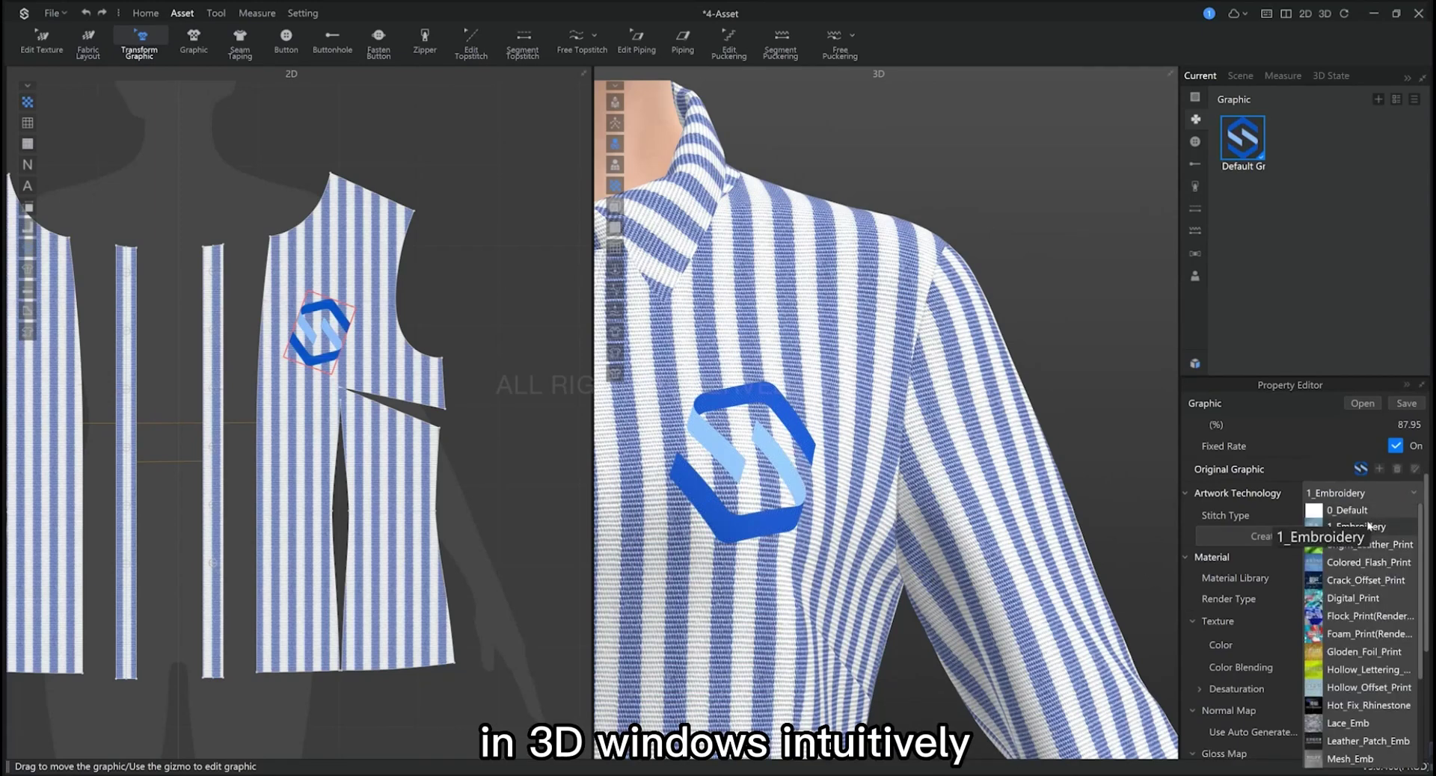
pyautogui.click(1346, 535)
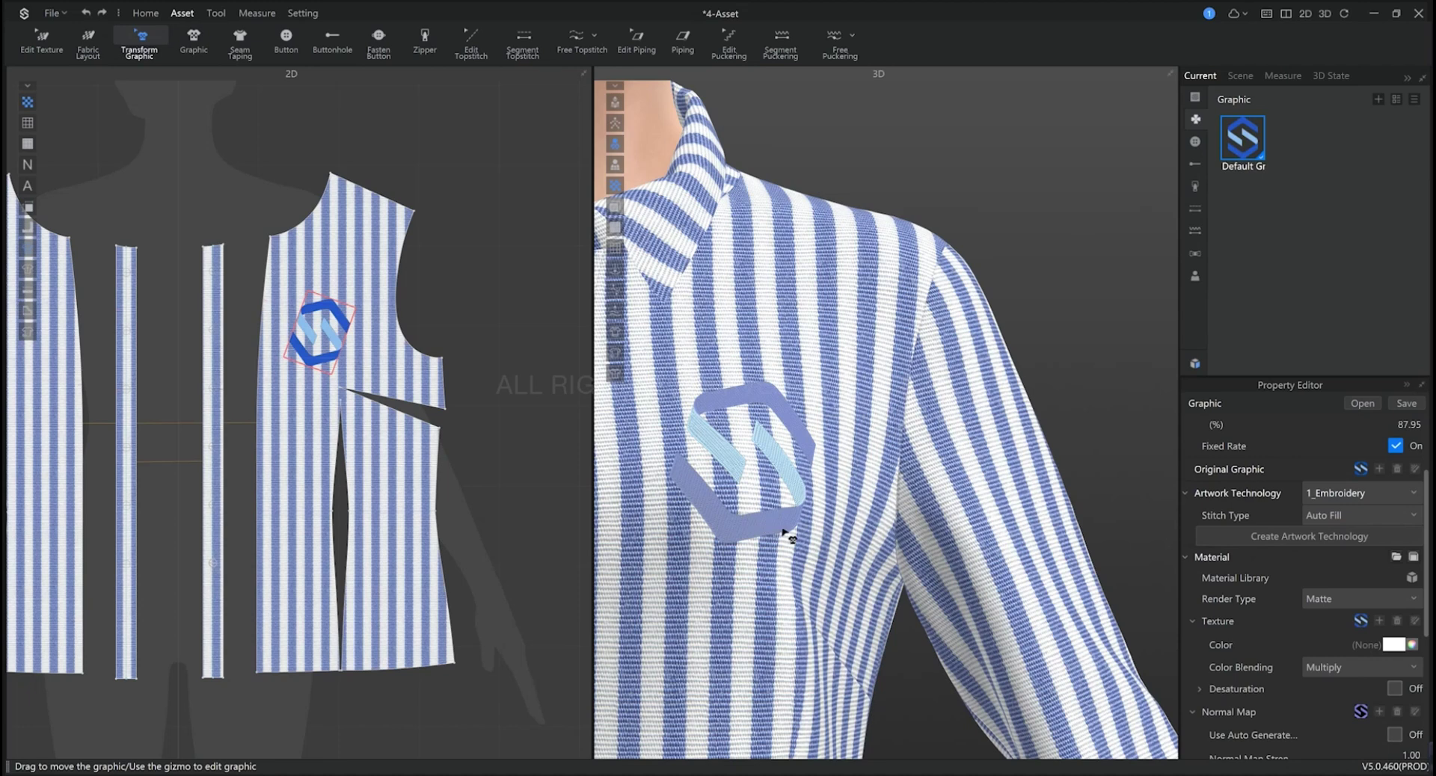
# Compare Bright_Leather_Print and Colored_Flash_Print, then return to 1_Embroidery and view the front.
pyautogui.click(1310, 498)
pyautogui.click(1311, 551)
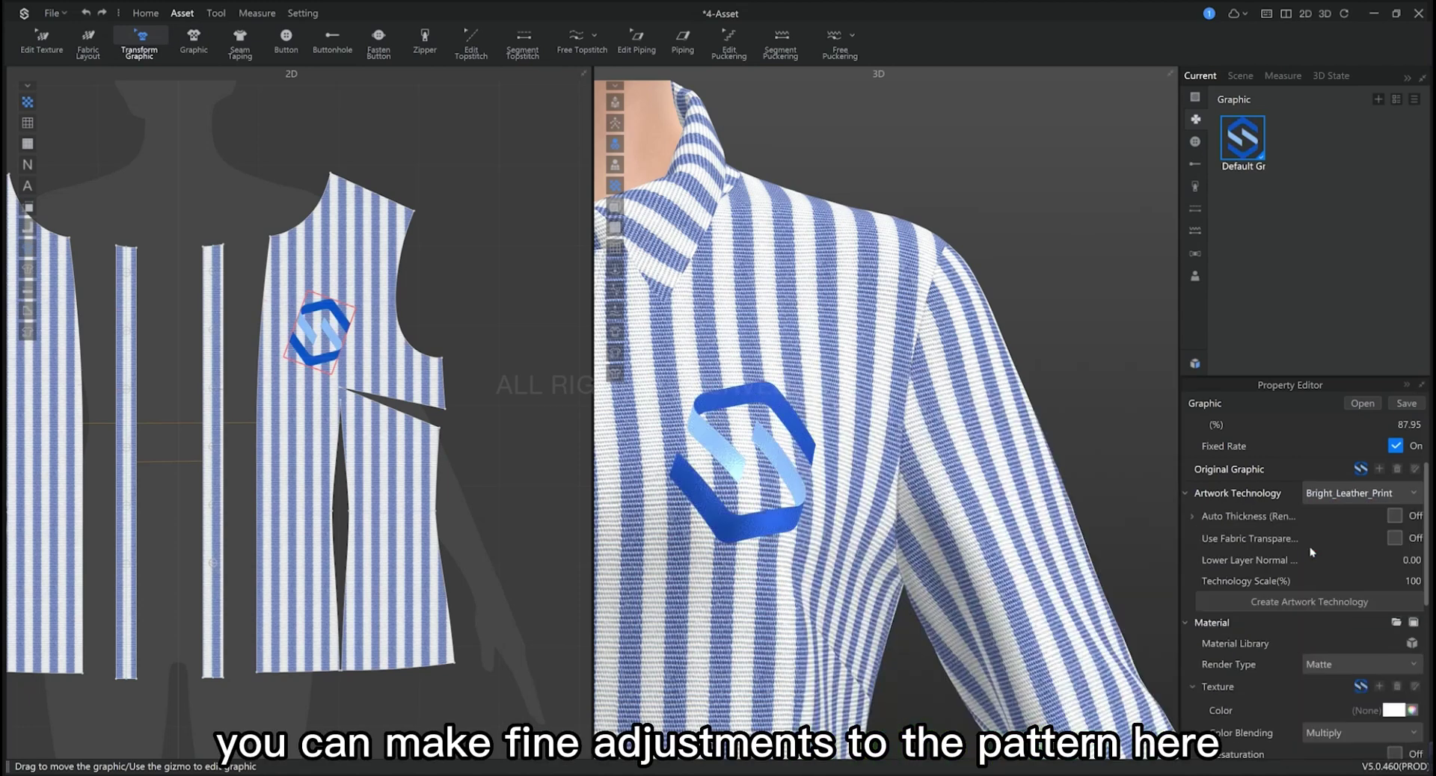
pyautogui.click(1334, 494)
pyautogui.click(1329, 556)
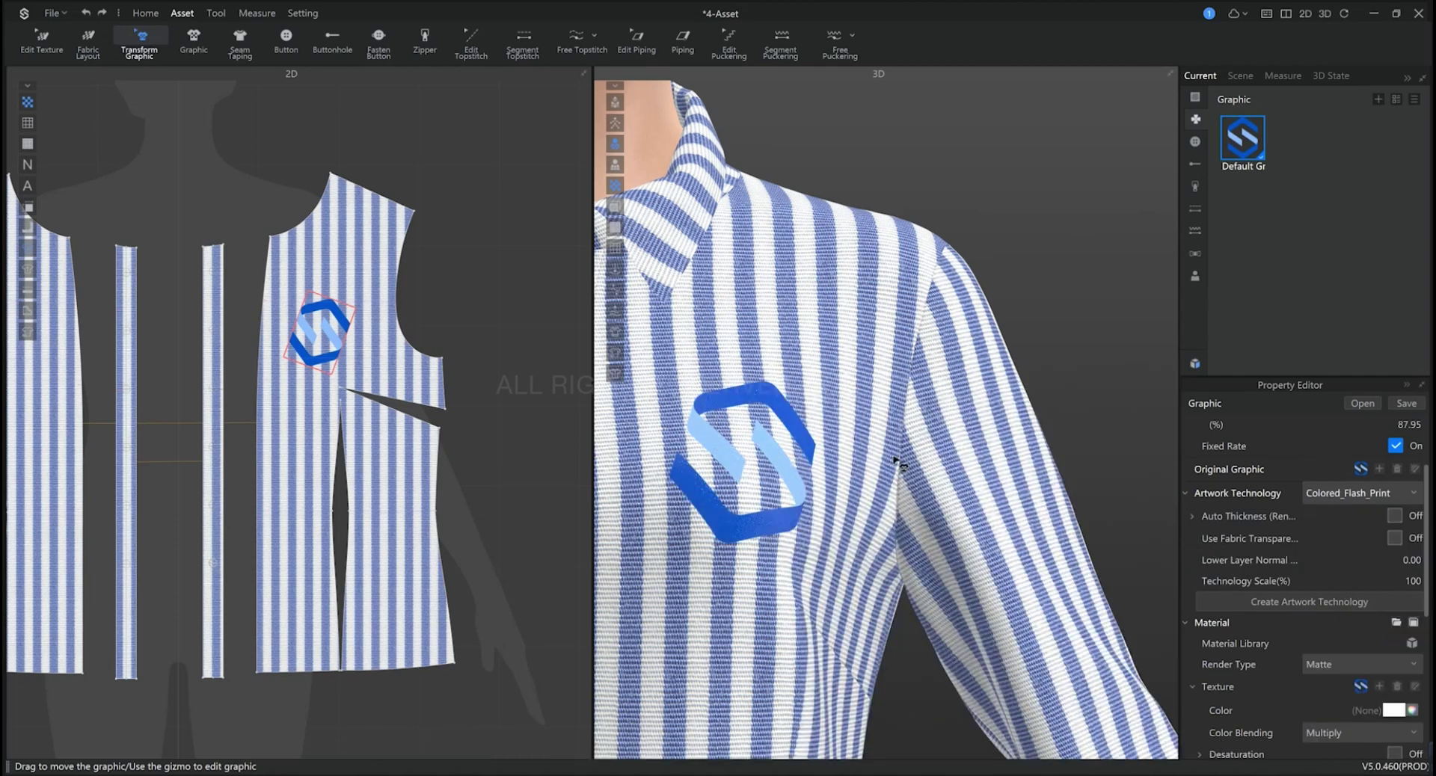
pyautogui.click(1339, 492)
pyautogui.click(1328, 529)
pyautogui.moveTo(937, 443); pyautogui.dragTo(984, 437, button='right')
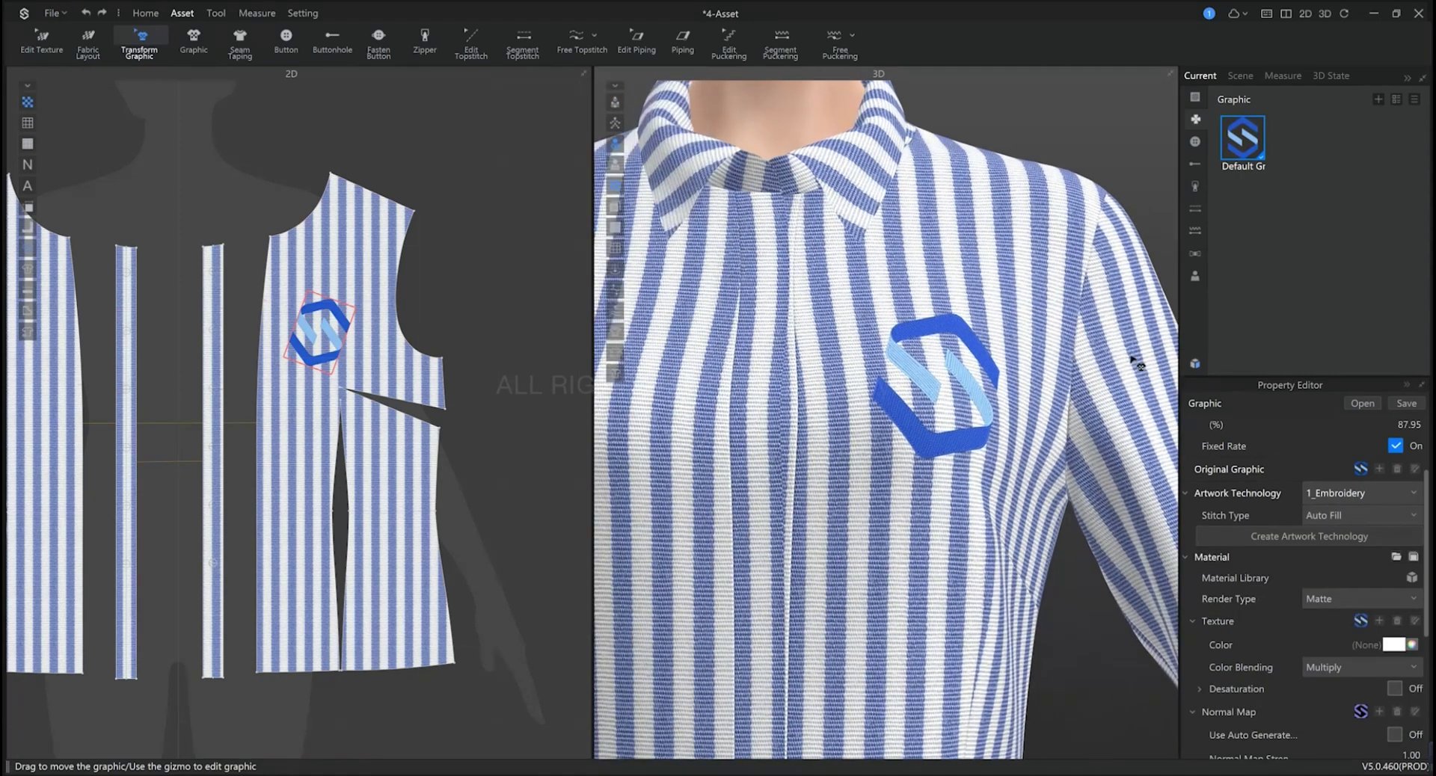
# Add 1 cm seam tape to the front shoulder edge and the front armhole edge.
pyautogui.click(240, 44)
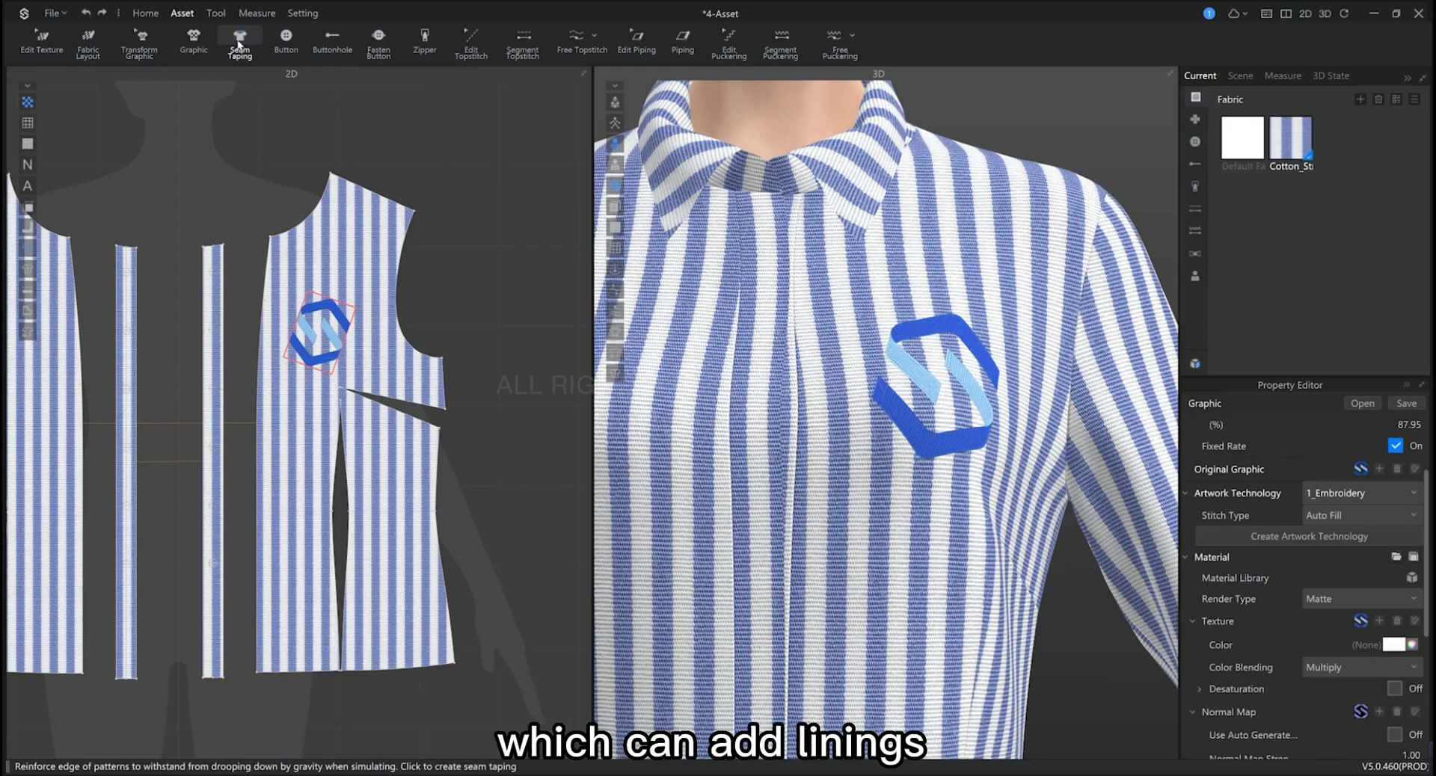
pyautogui.click(375, 195)
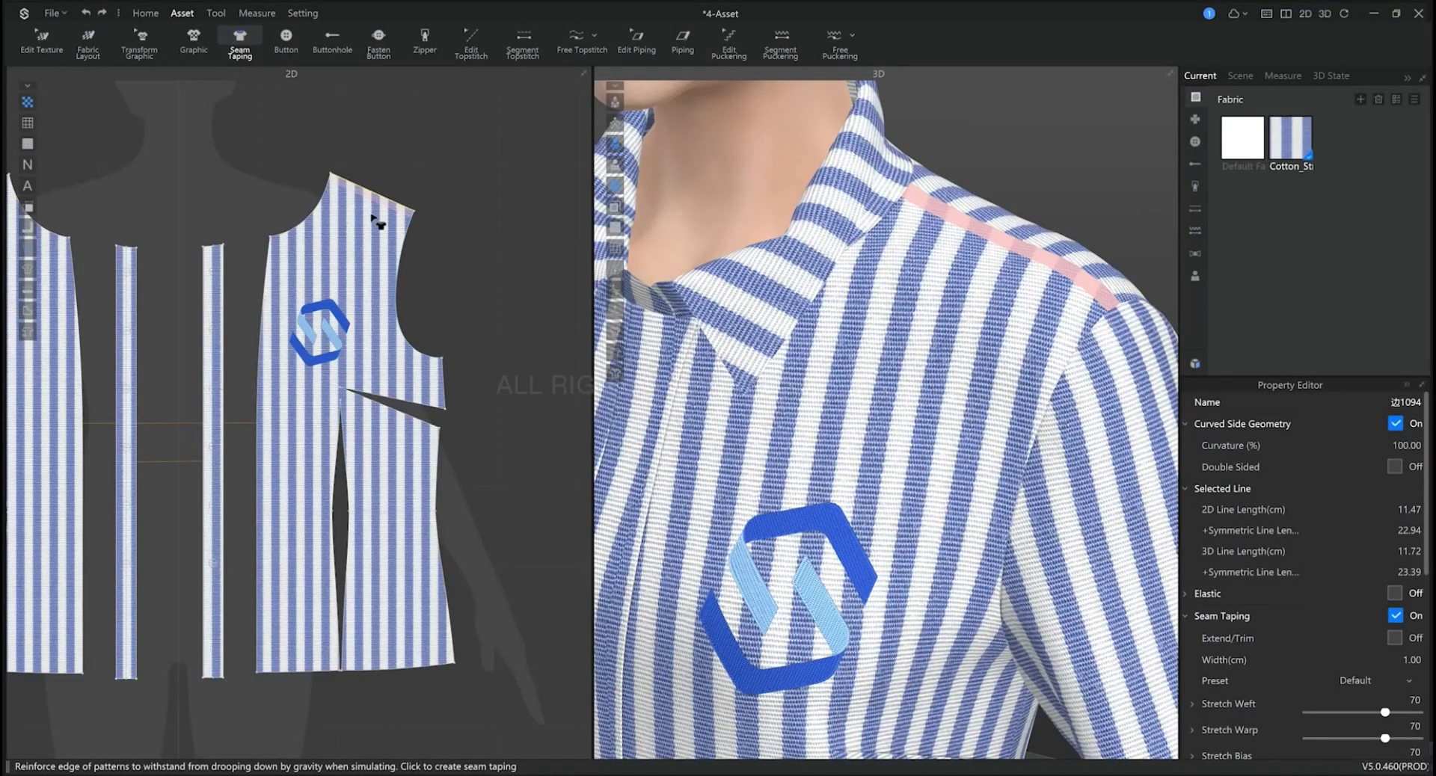
pyautogui.click(144, 13)
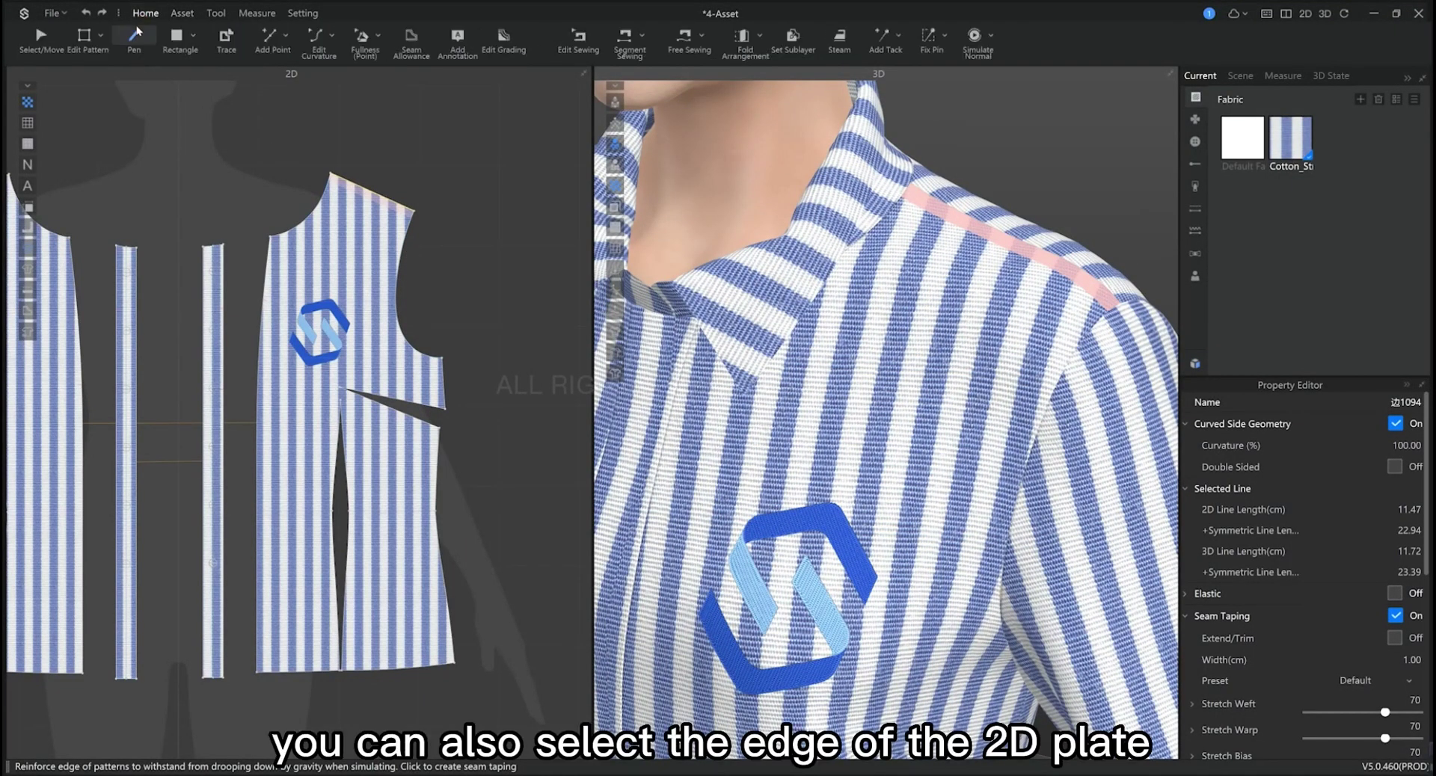
pyautogui.click(84, 35)
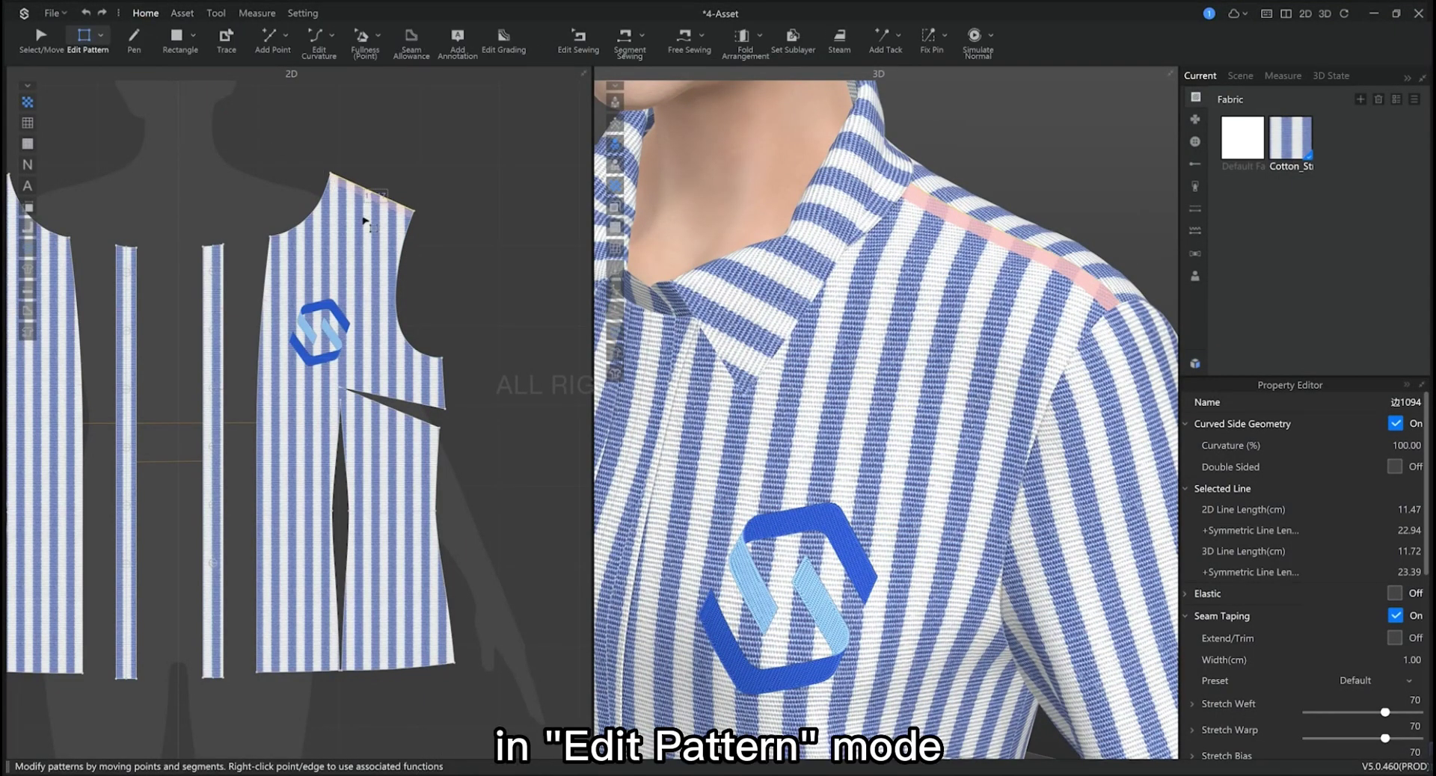
pyautogui.click(402, 257)
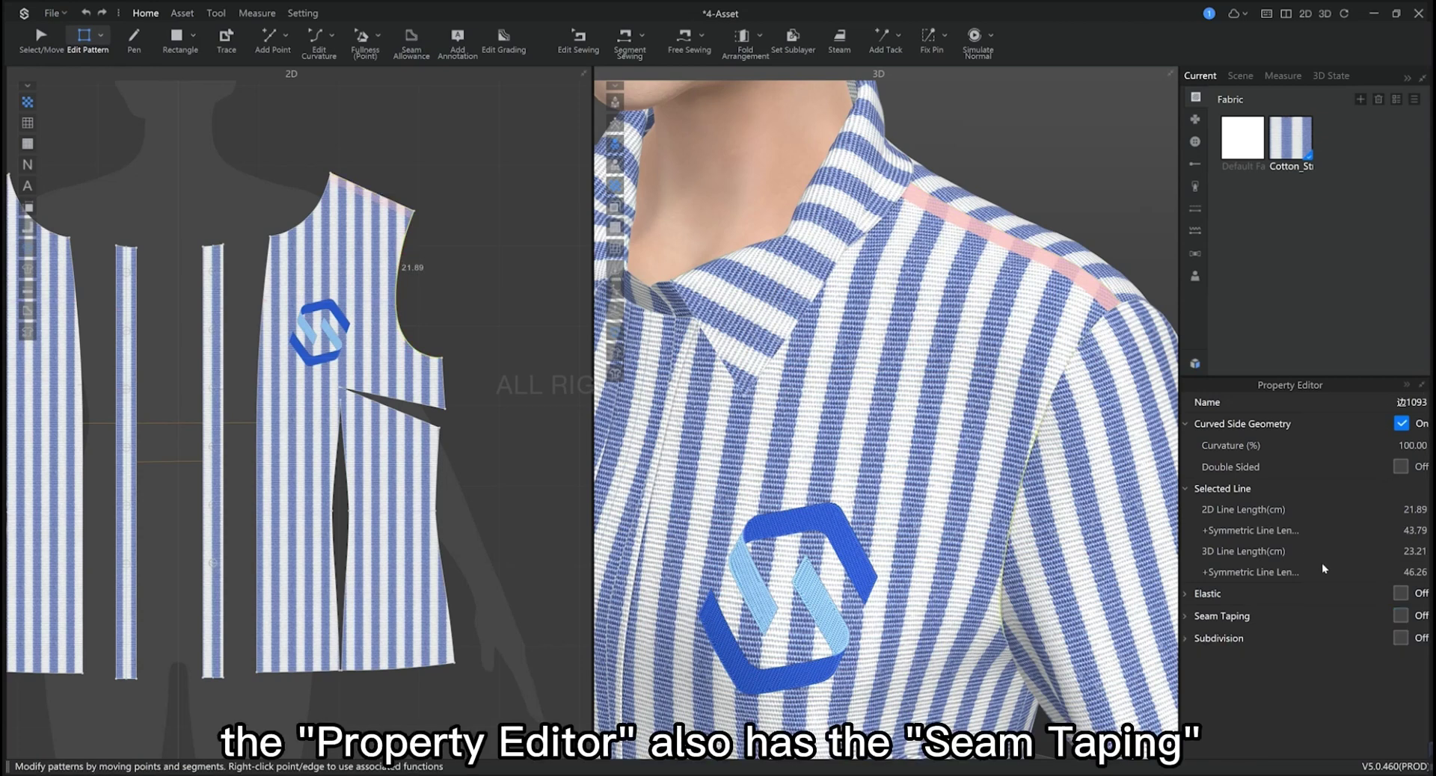
pyautogui.click(1399, 616)
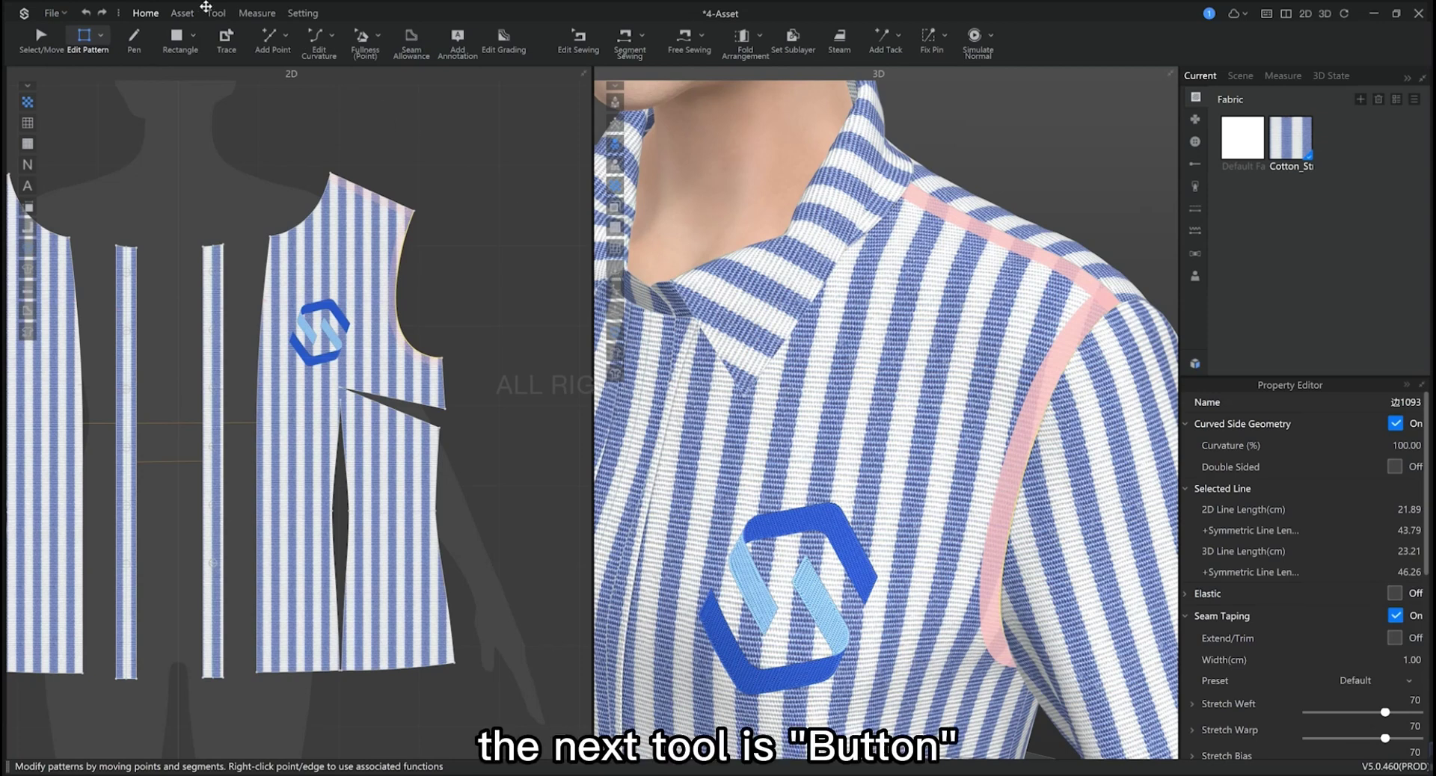
# Place trial buttons on the placket strip, then delete the last one.
pyautogui.click(183, 13)
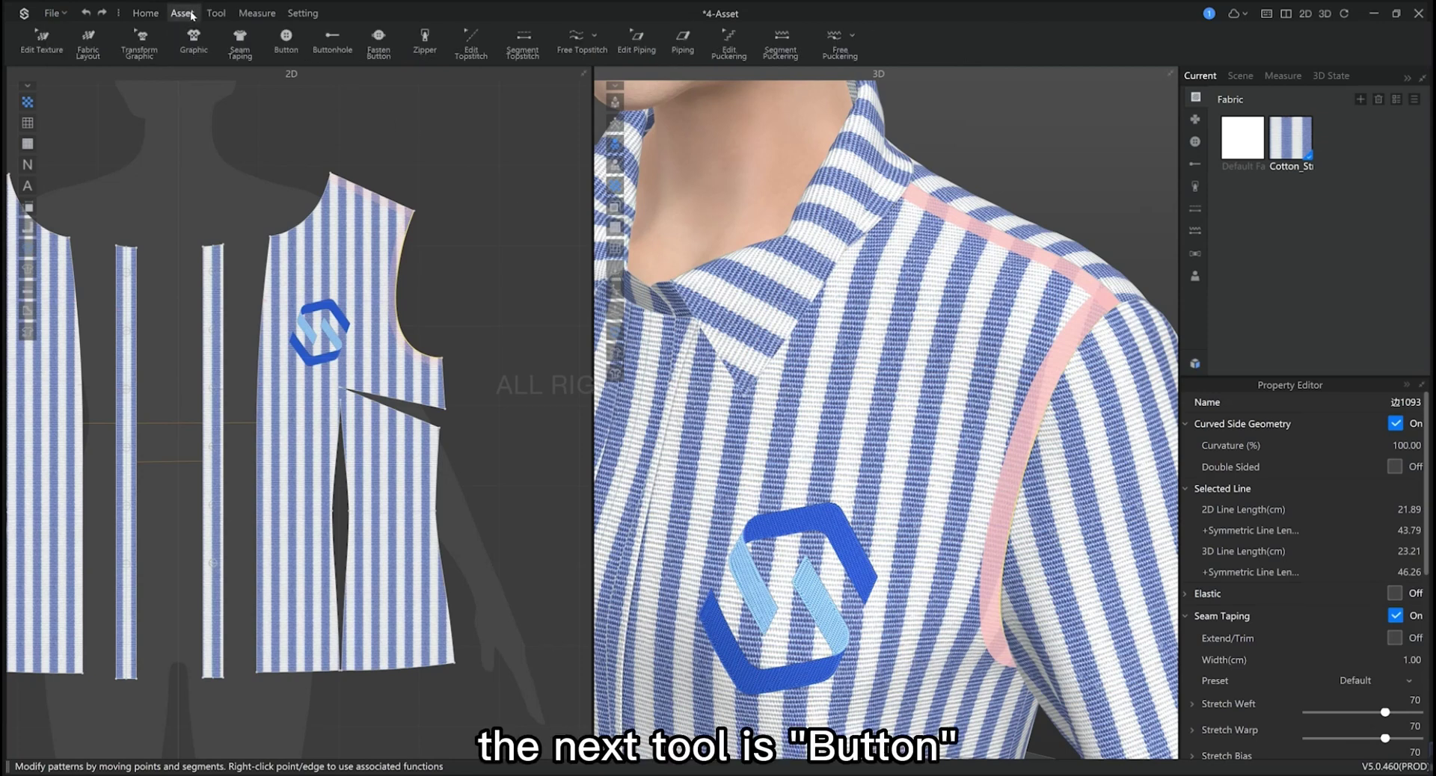
pyautogui.click(285, 37)
pyautogui.scroll(8, 214, 291)
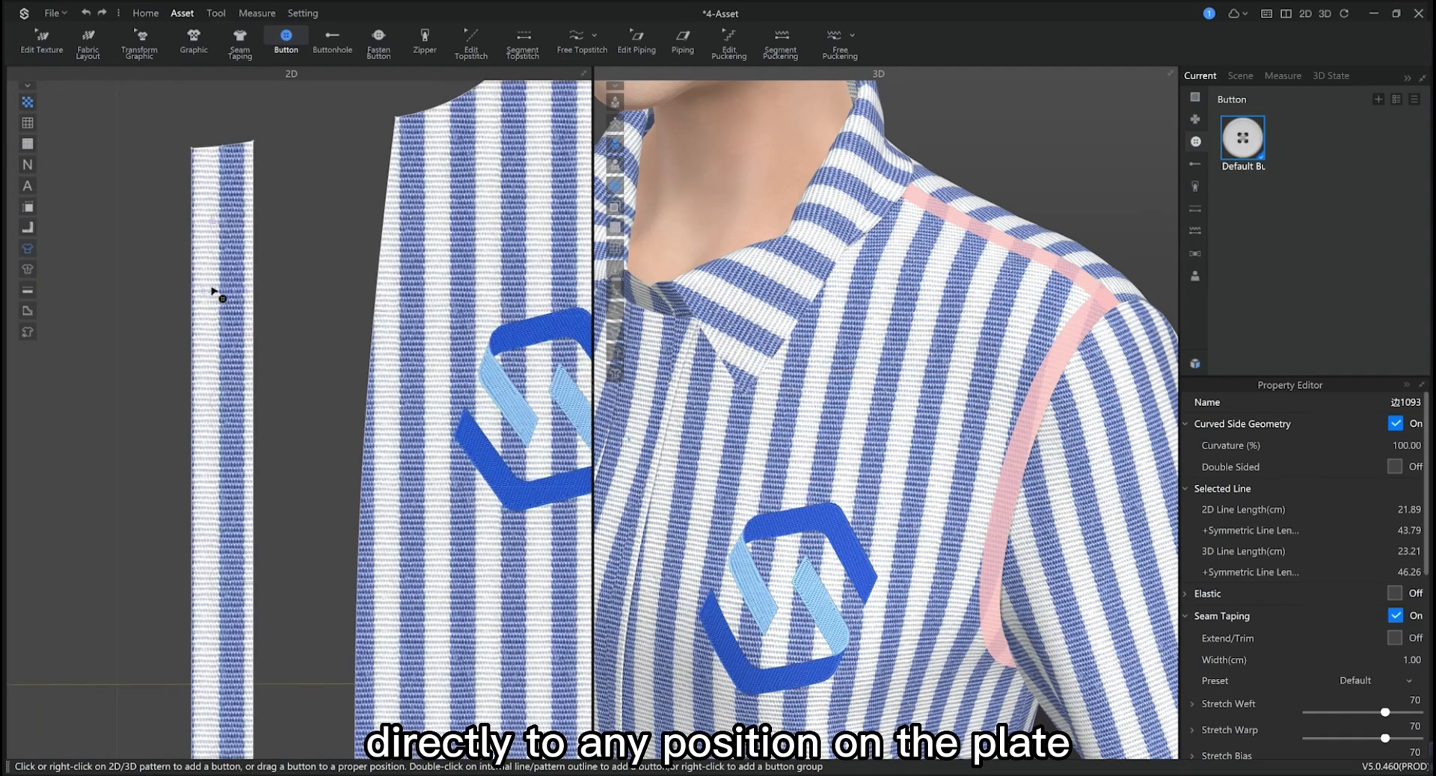
pyautogui.click(216, 291)
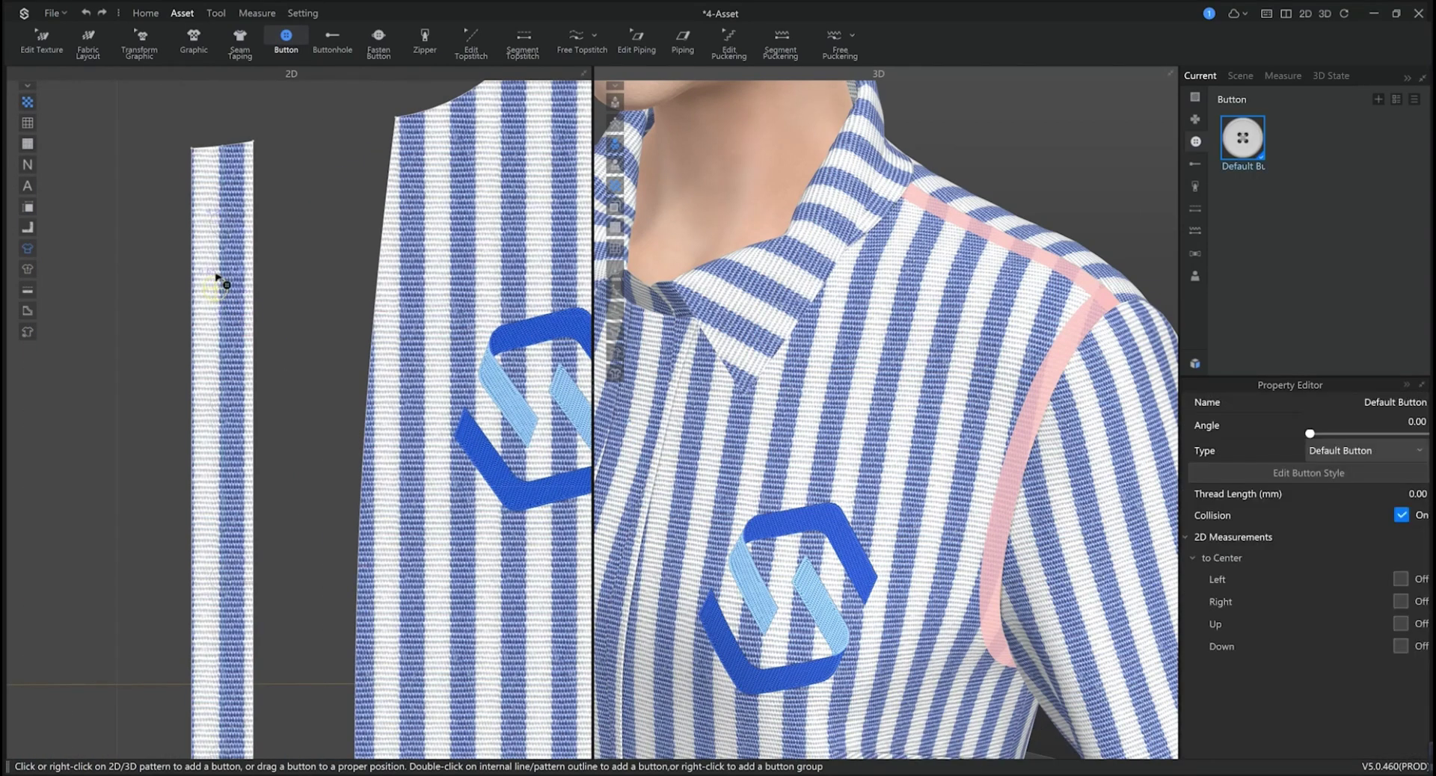
pyautogui.moveTo(800, 455); pyautogui.dragTo(907, 371, button='right')
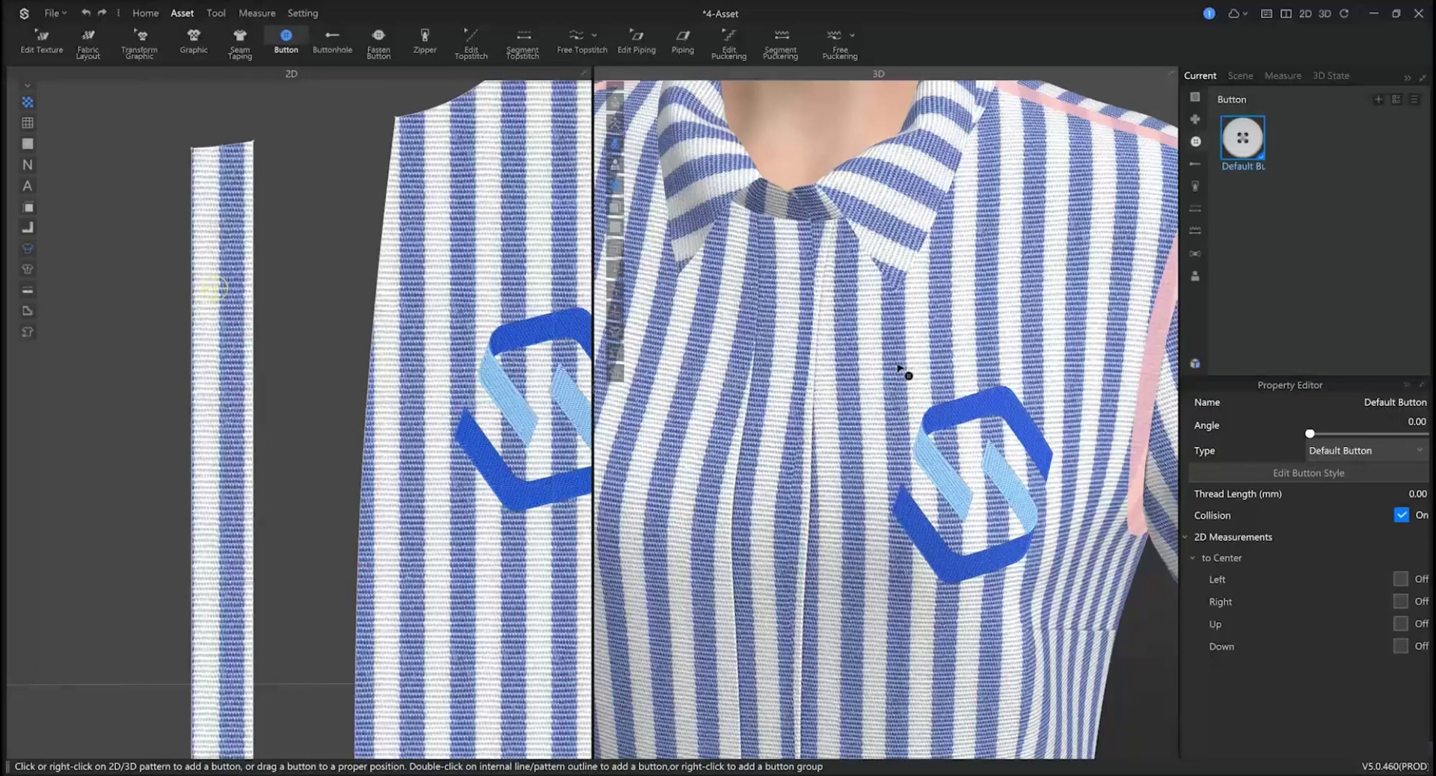
pyautogui.click(182, 397)
pyautogui.click(462, 266)
pyautogui.press('Delete')
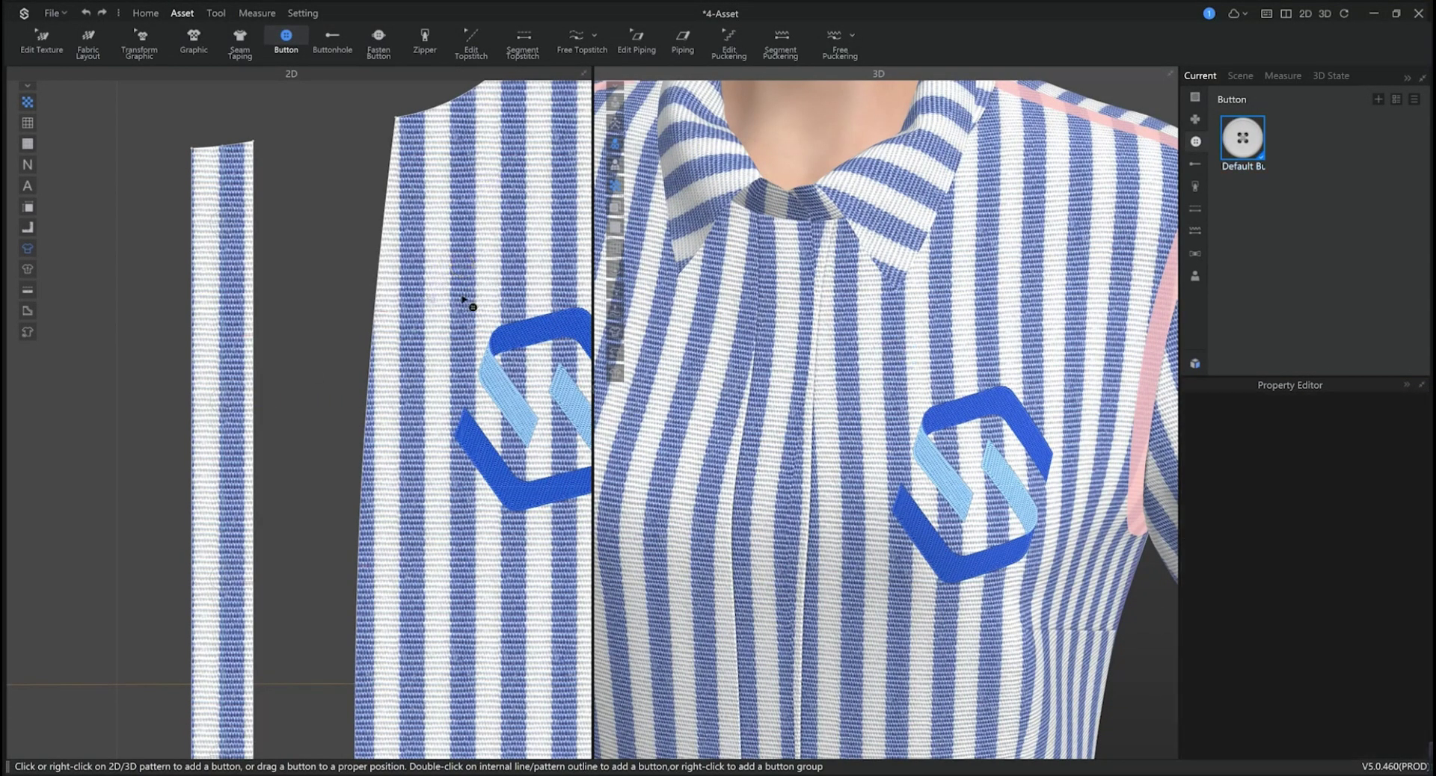
# Add 8 evenly spaced buttons along the placket strip's edge line.
pyautogui.click(225, 229)
pyautogui.doubleClick(224, 226)
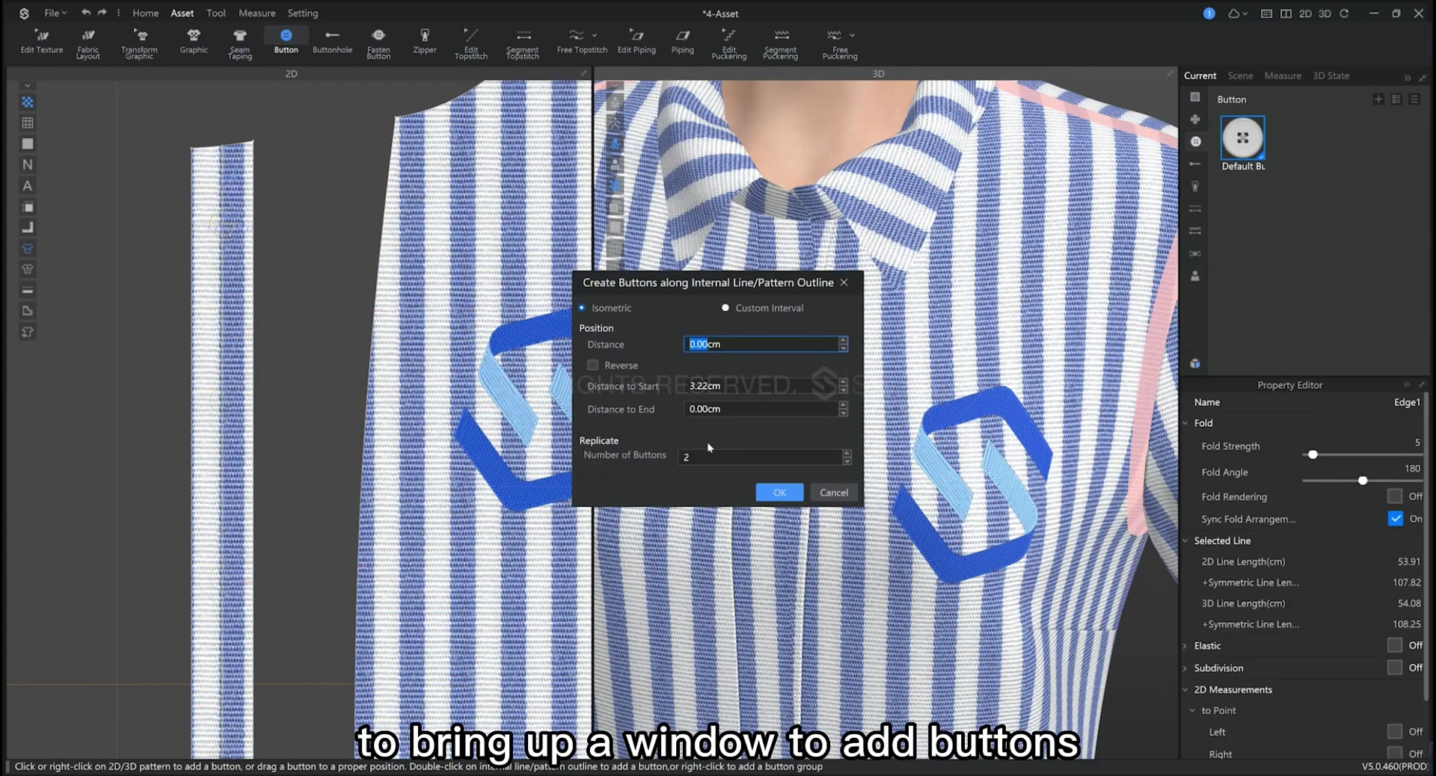
pyautogui.click(846, 454)
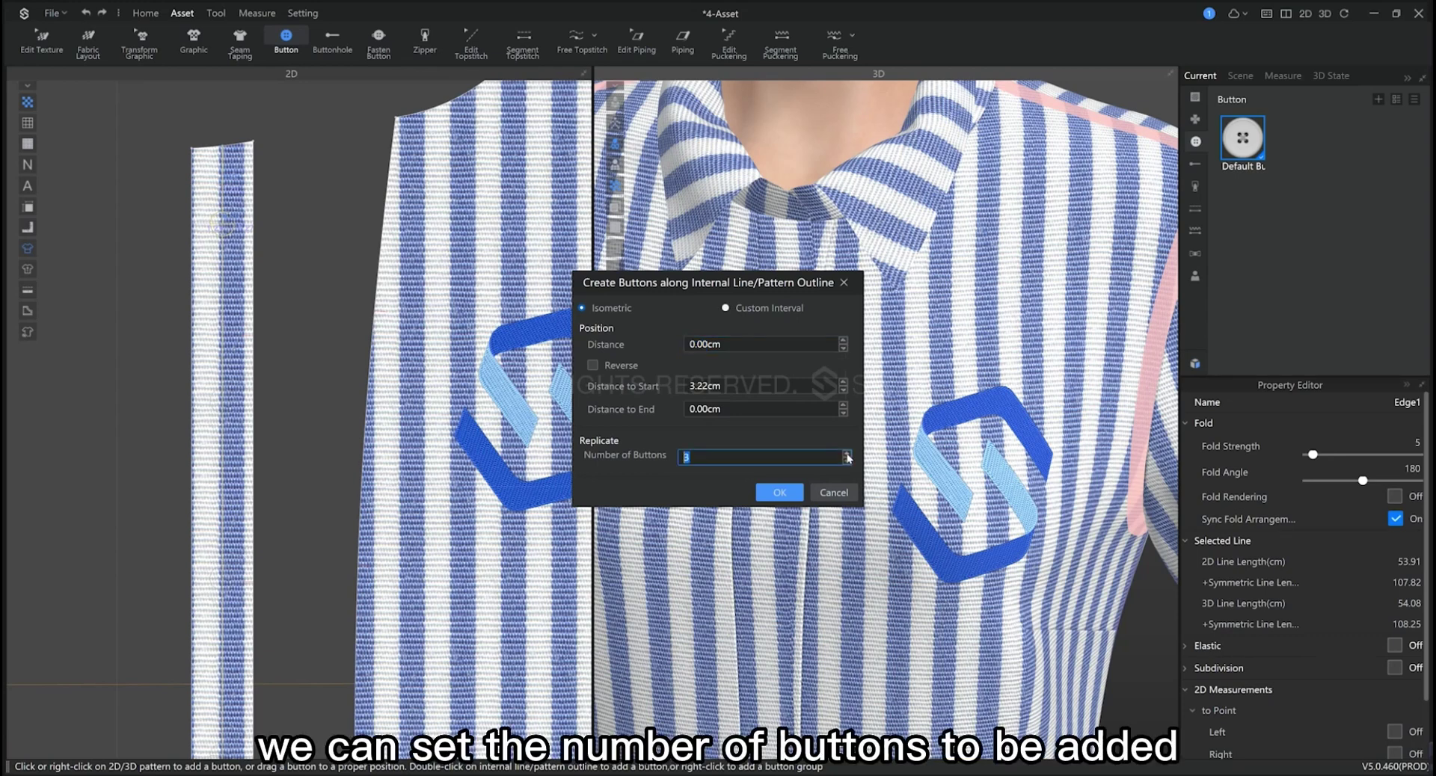
pyautogui.click(846, 453)
pyautogui.click(846, 453)
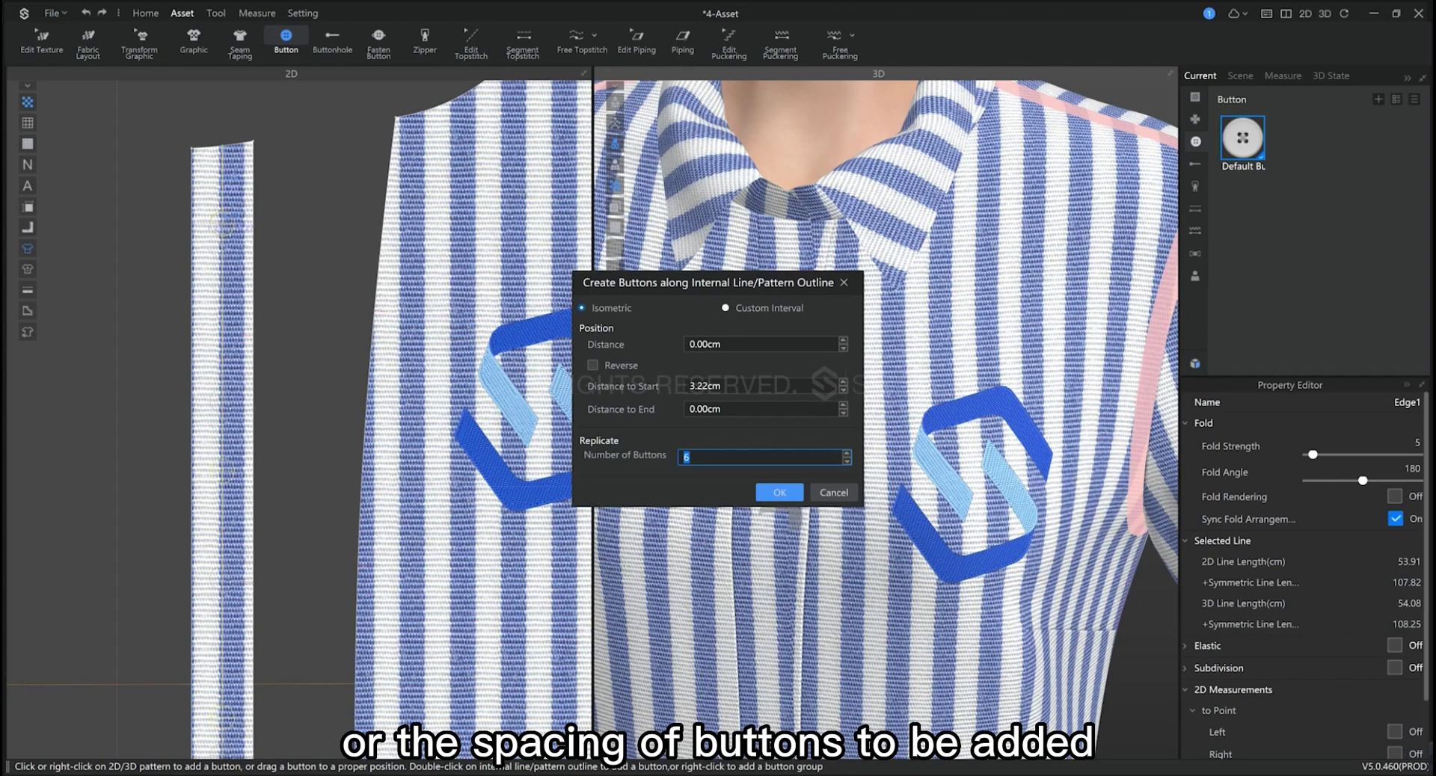
pyautogui.click(847, 453)
pyautogui.click(847, 453)
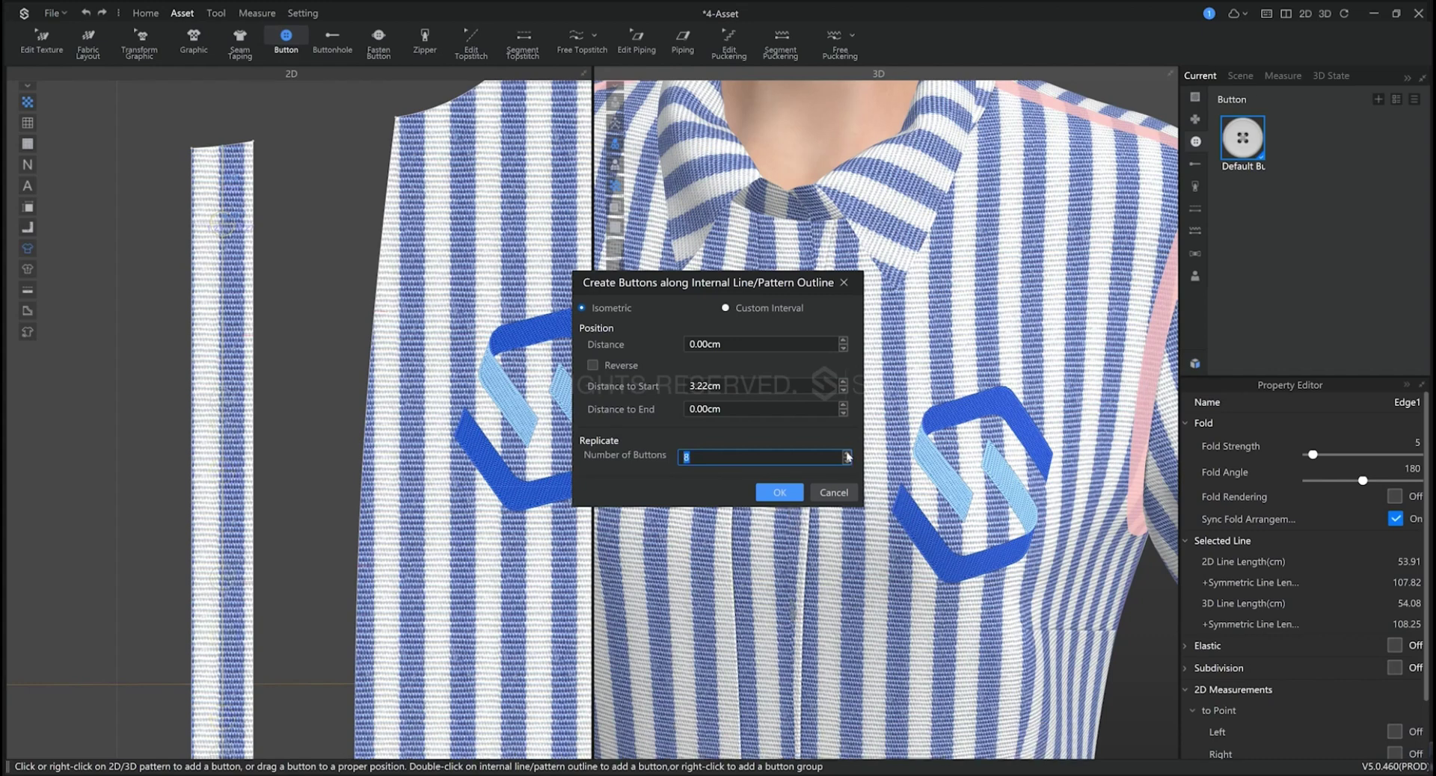
pyautogui.click(779, 493)
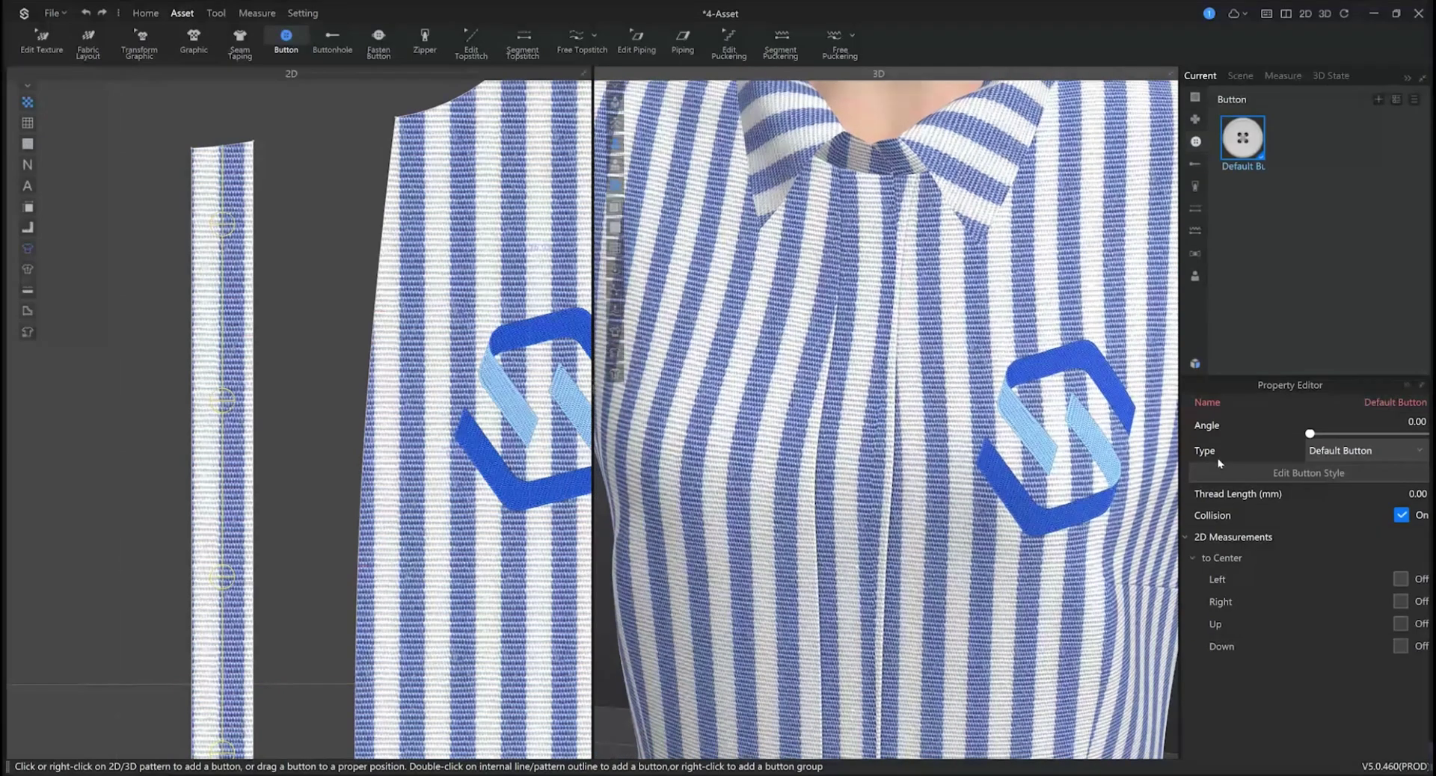
# Run and stop the simulation so the buttons settle, with both placket strips in view.
pyautogui.moveTo(240, 428); pyautogui.dragTo(469, 392, button='middle')
pyautogui.moveTo(980, 371); pyautogui.dragTo(852, 215, button='right')
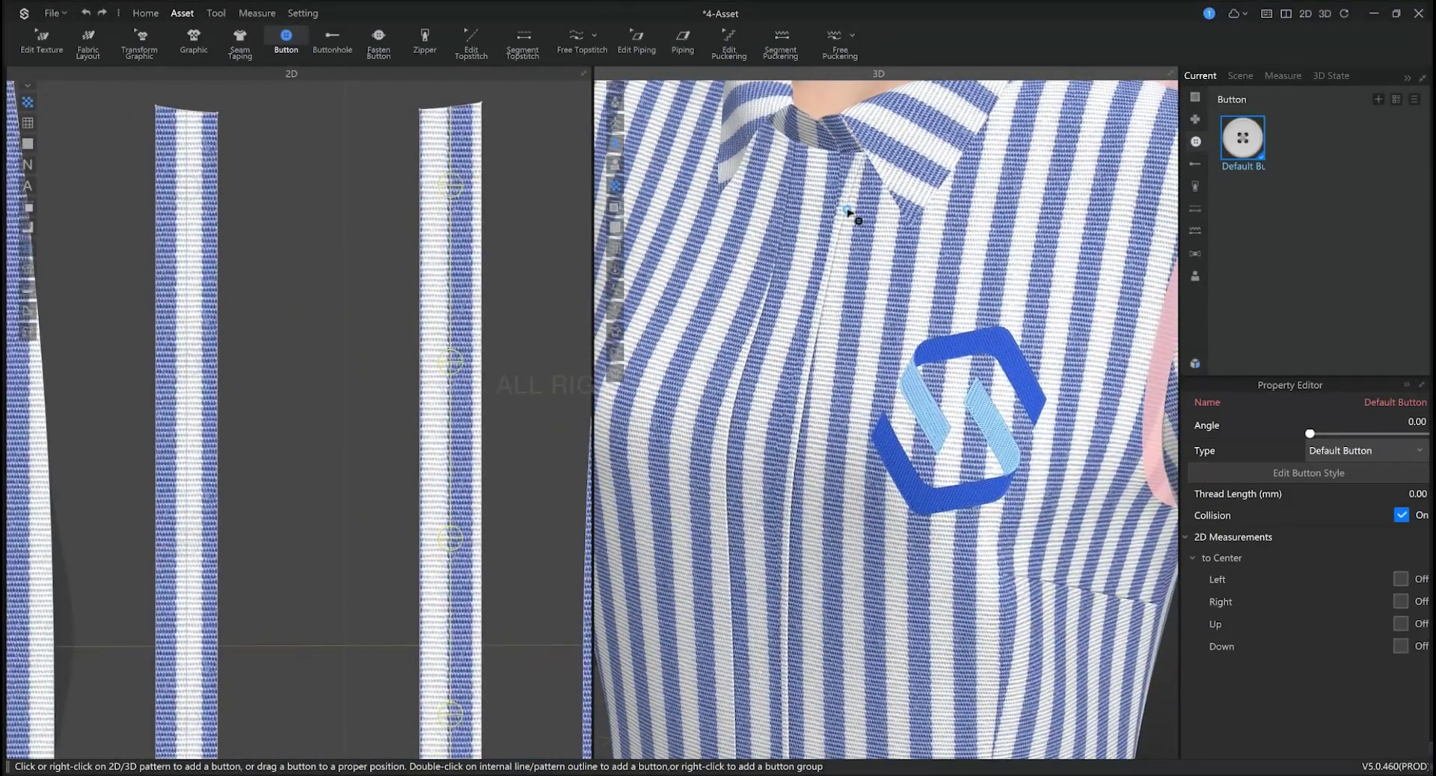
pyautogui.press('space')
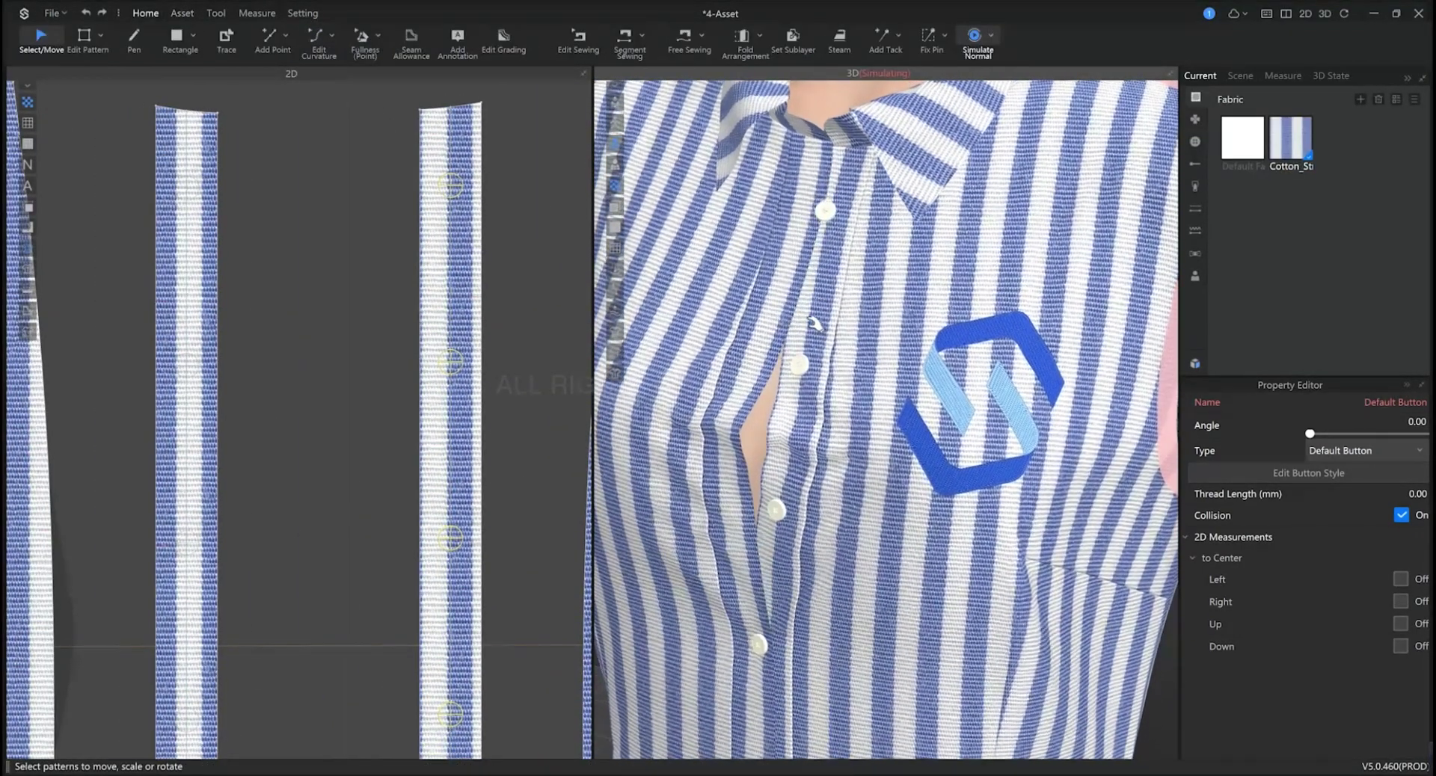
pyautogui.press('space')
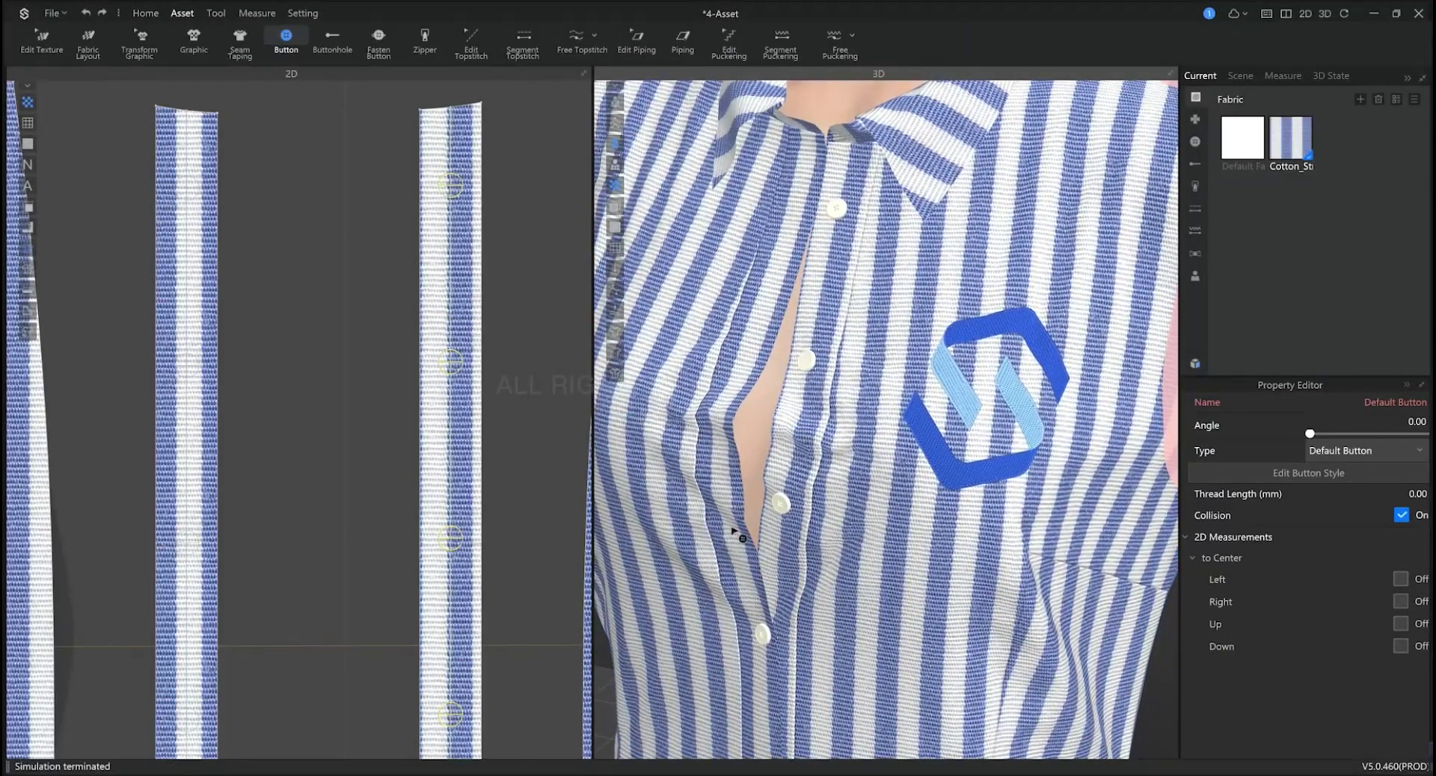
pyautogui.moveTo(225, 374); pyautogui.dragTo(299, 384, button='middle')
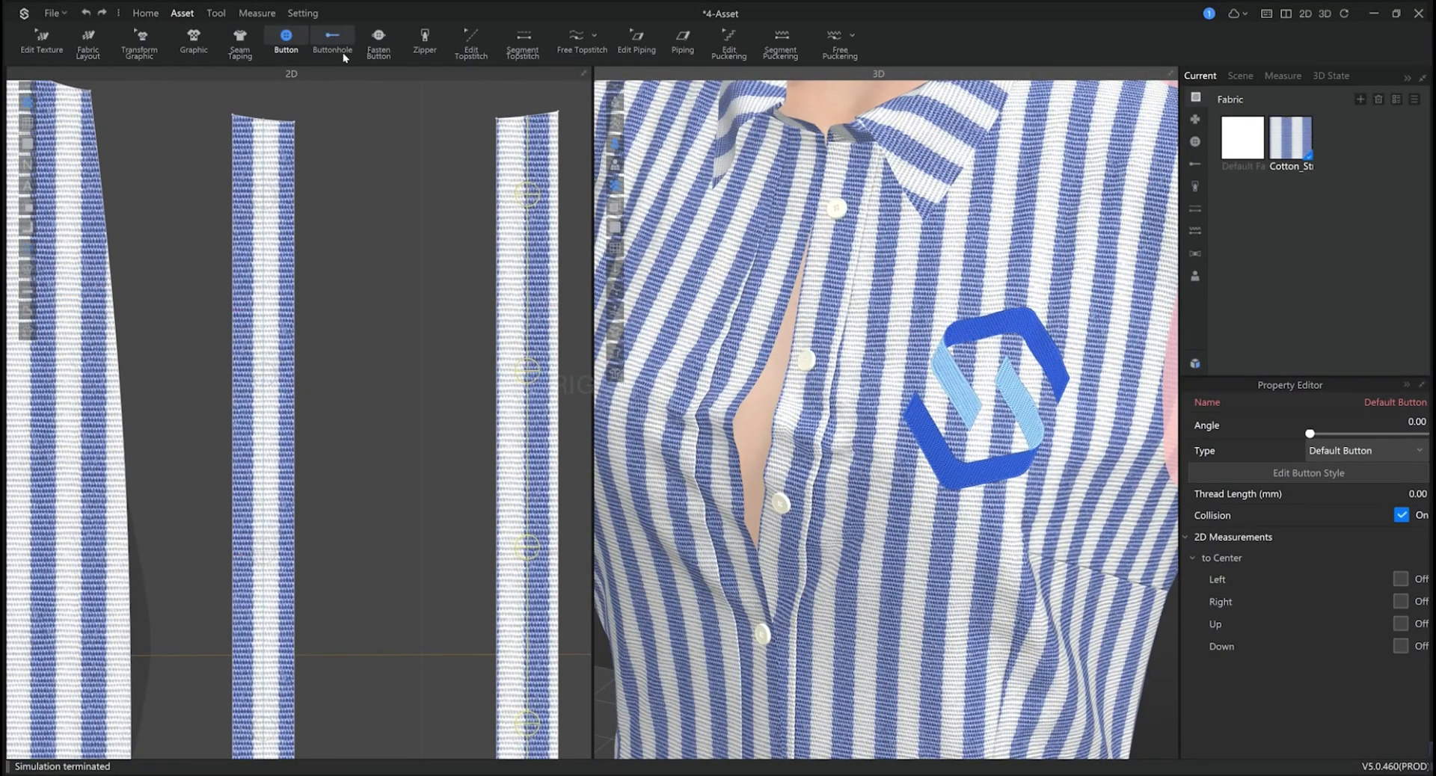
# Add 8 buttonholes along the middle placket edge from 3.15 cm, using Default Buttonhole.
pyautogui.click(335, 42)
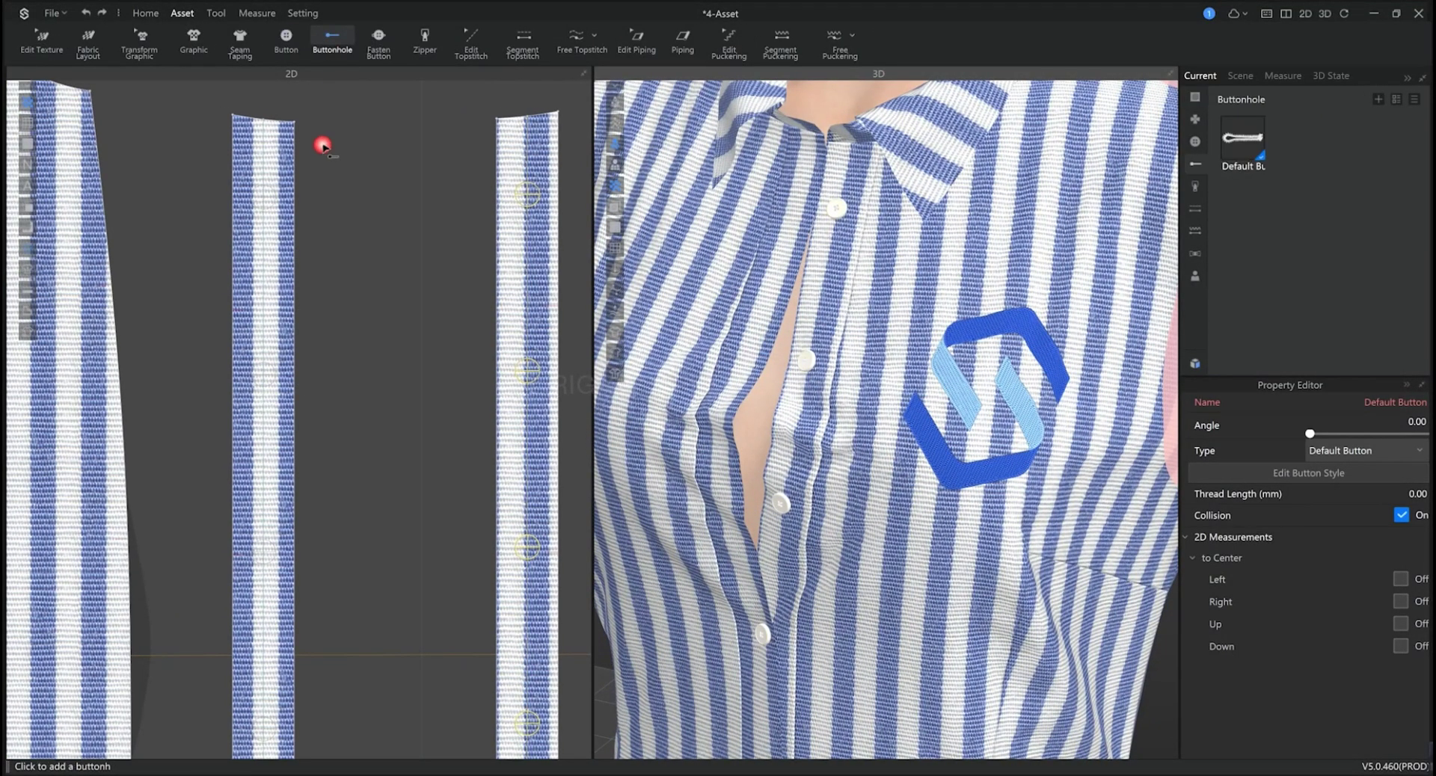
pyautogui.rightClick(266, 201)
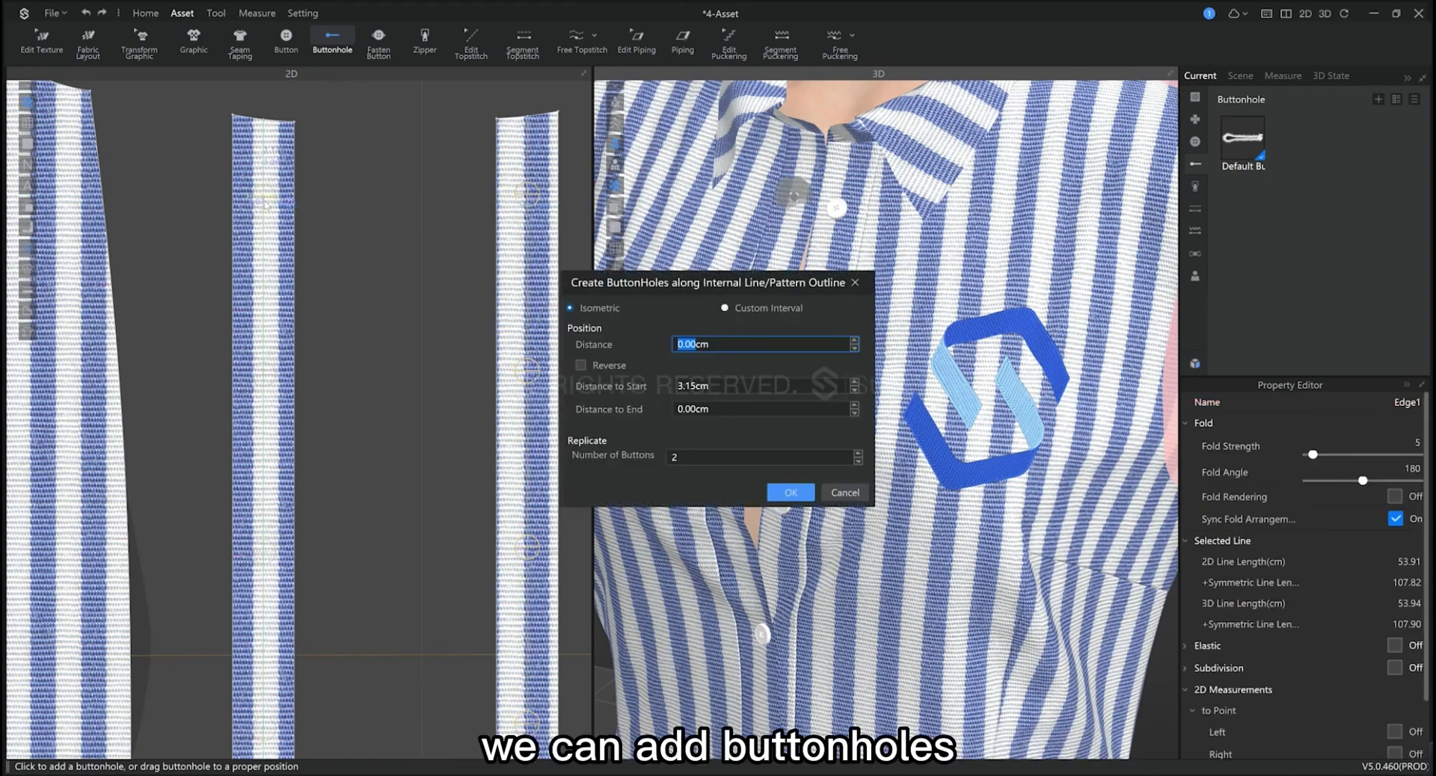
pyautogui.click(857, 453)
pyautogui.click(857, 453)
pyautogui.click(857, 453)
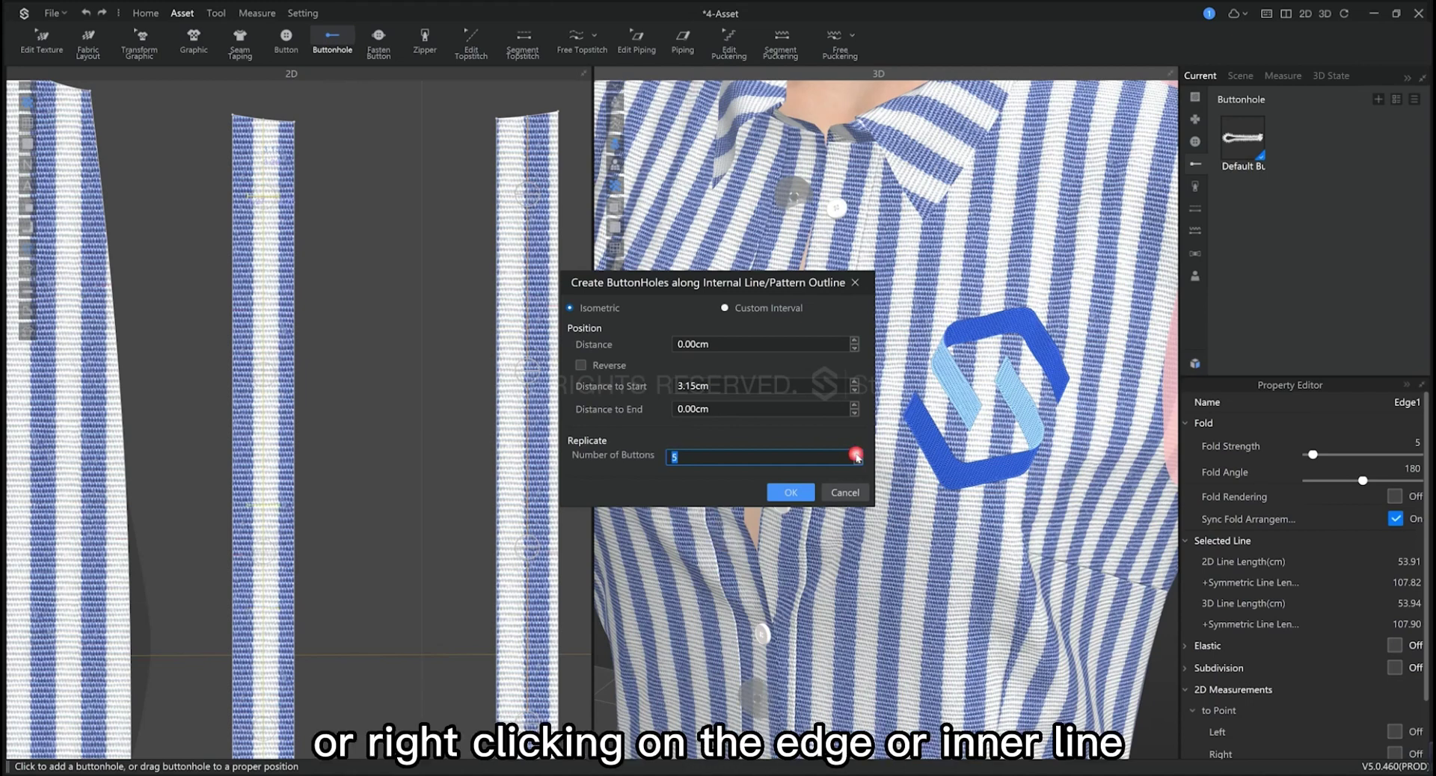
pyautogui.click(857, 453)
pyautogui.click(857, 453)
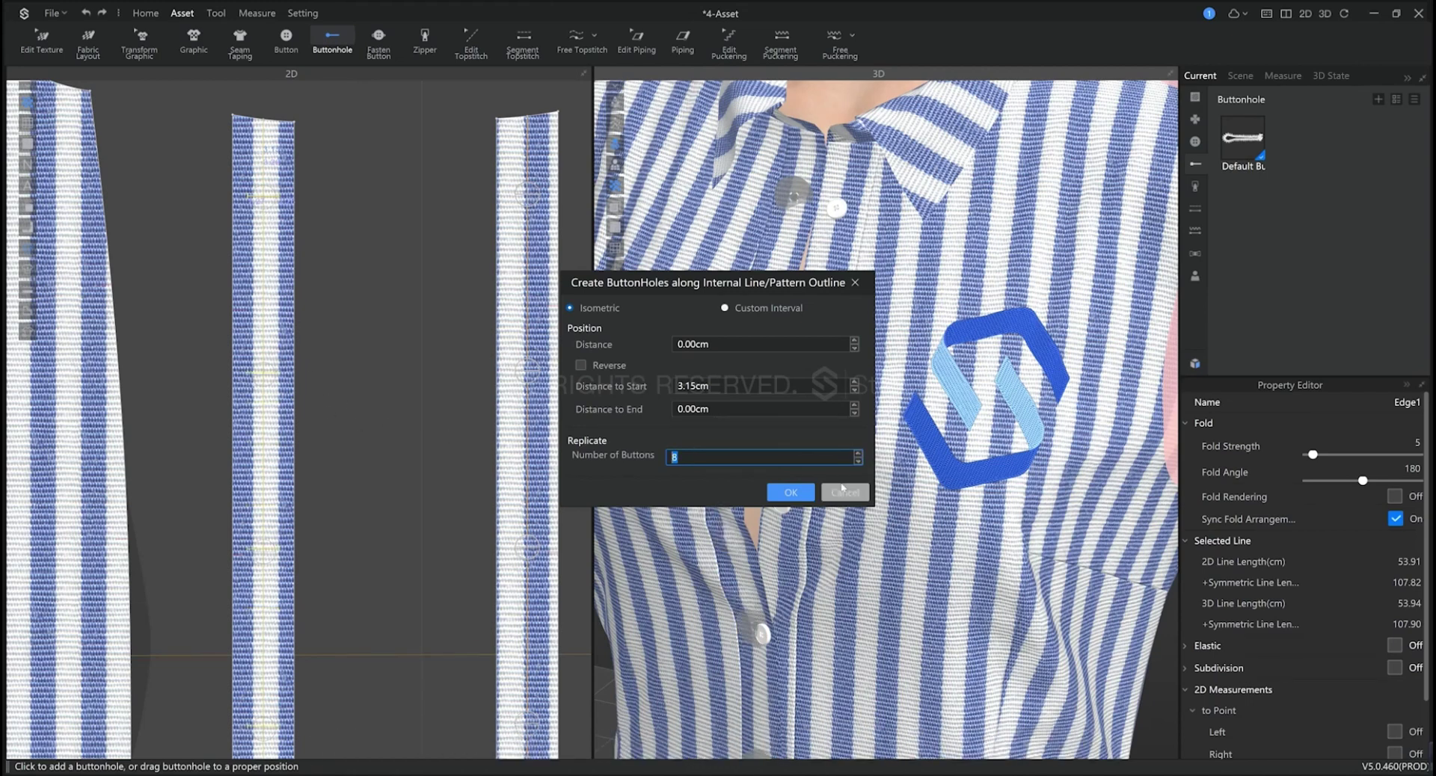
pyautogui.click(801, 492)
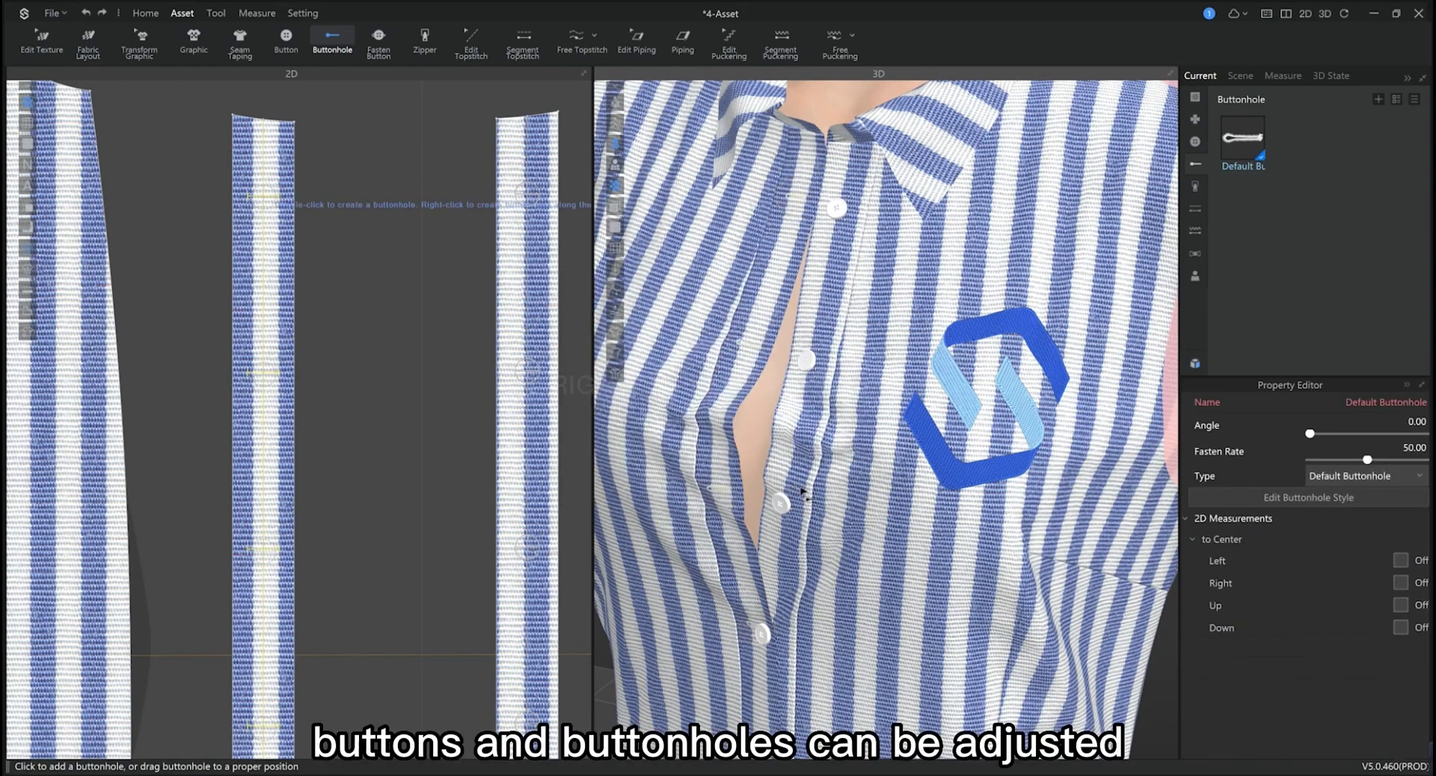
pyautogui.click(1239, 148)
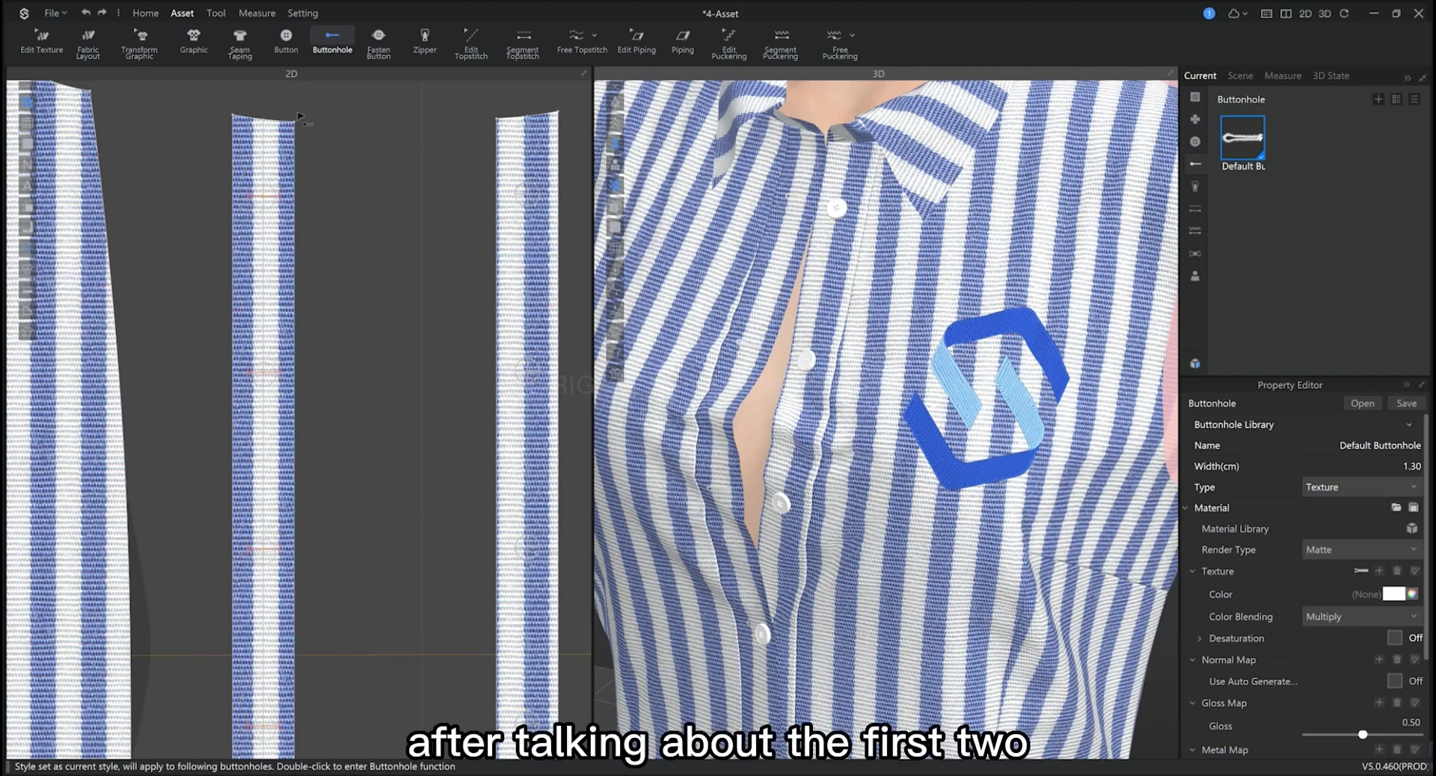
# Fasten two buttons to their matching buttonholes and simulate the shirt.
pyautogui.click(384, 50)
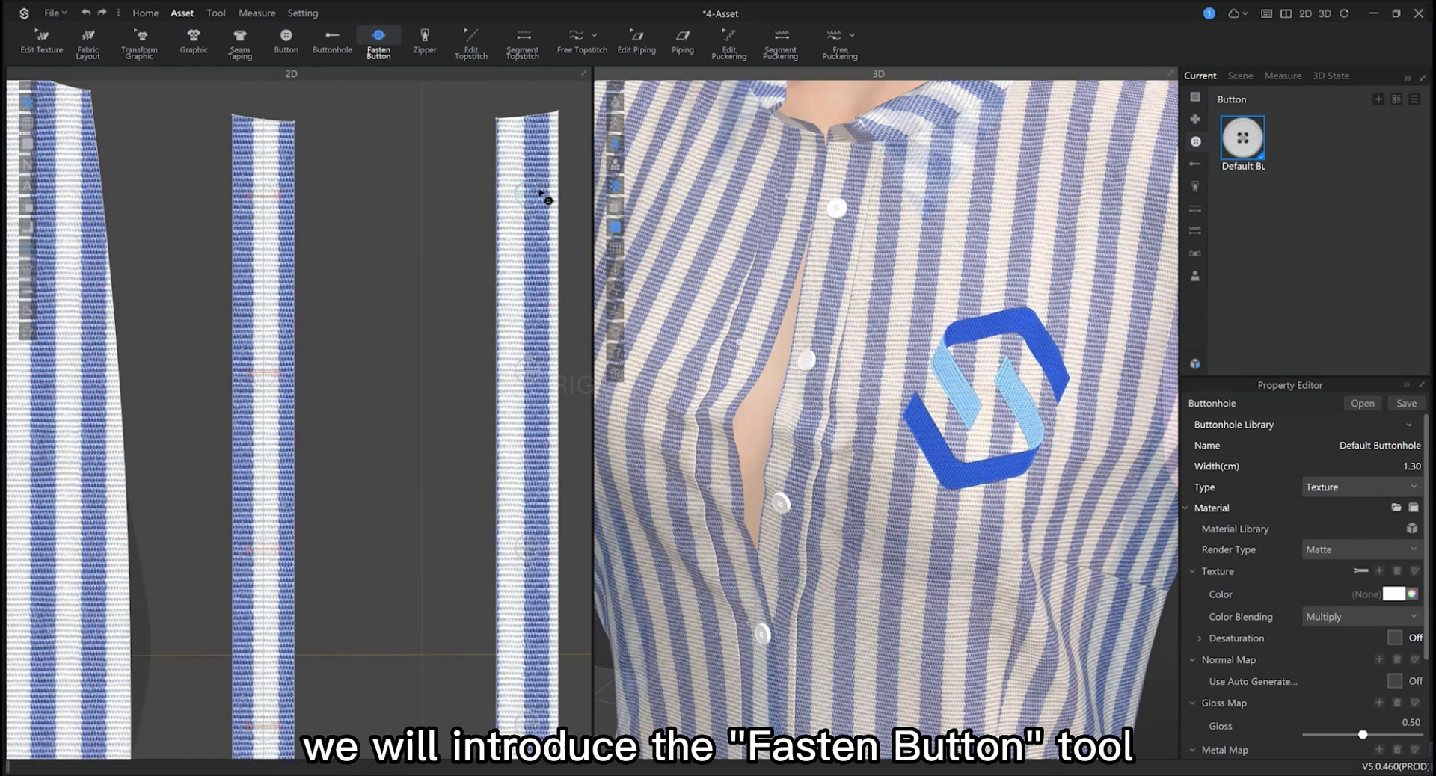
pyautogui.click(533, 194)
pyautogui.click(267, 197)
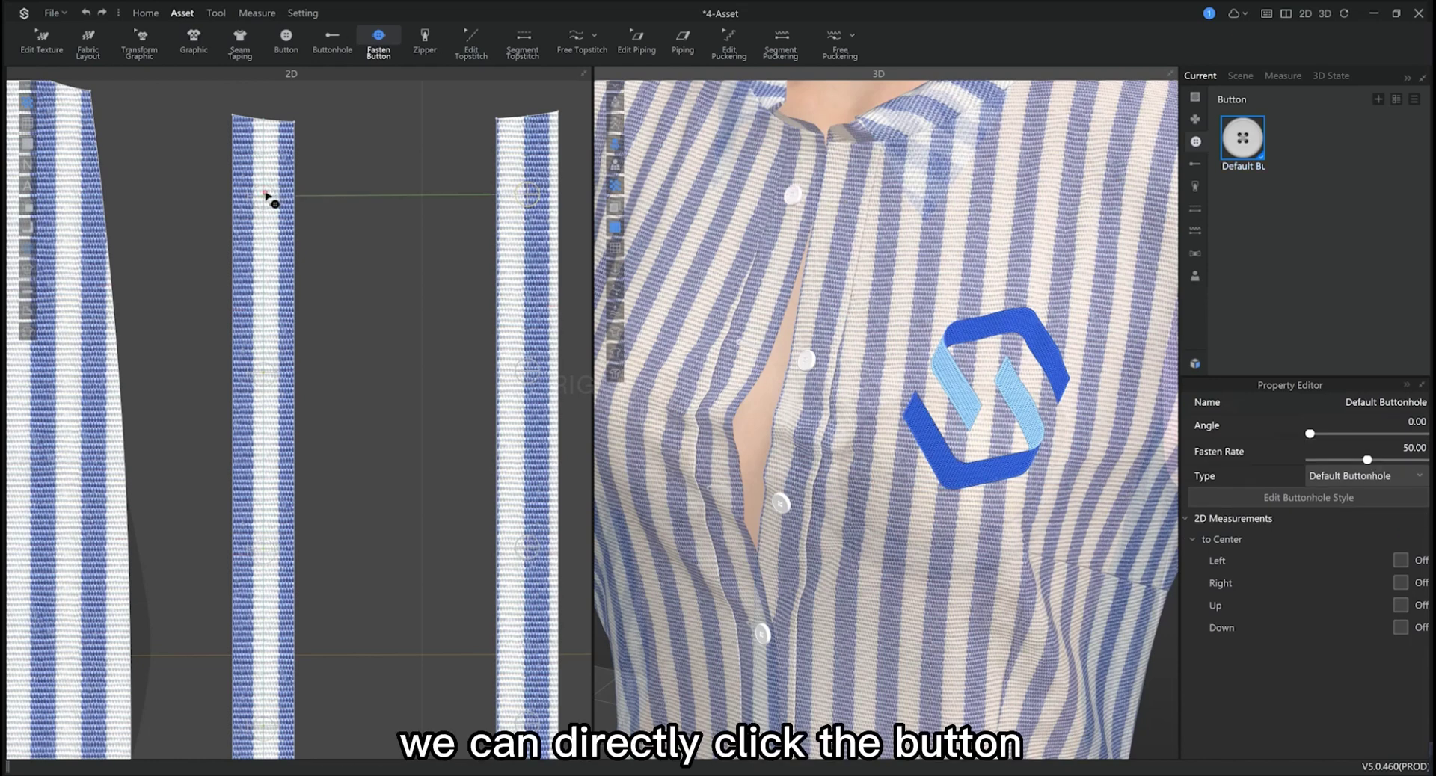
pyautogui.click(531, 378)
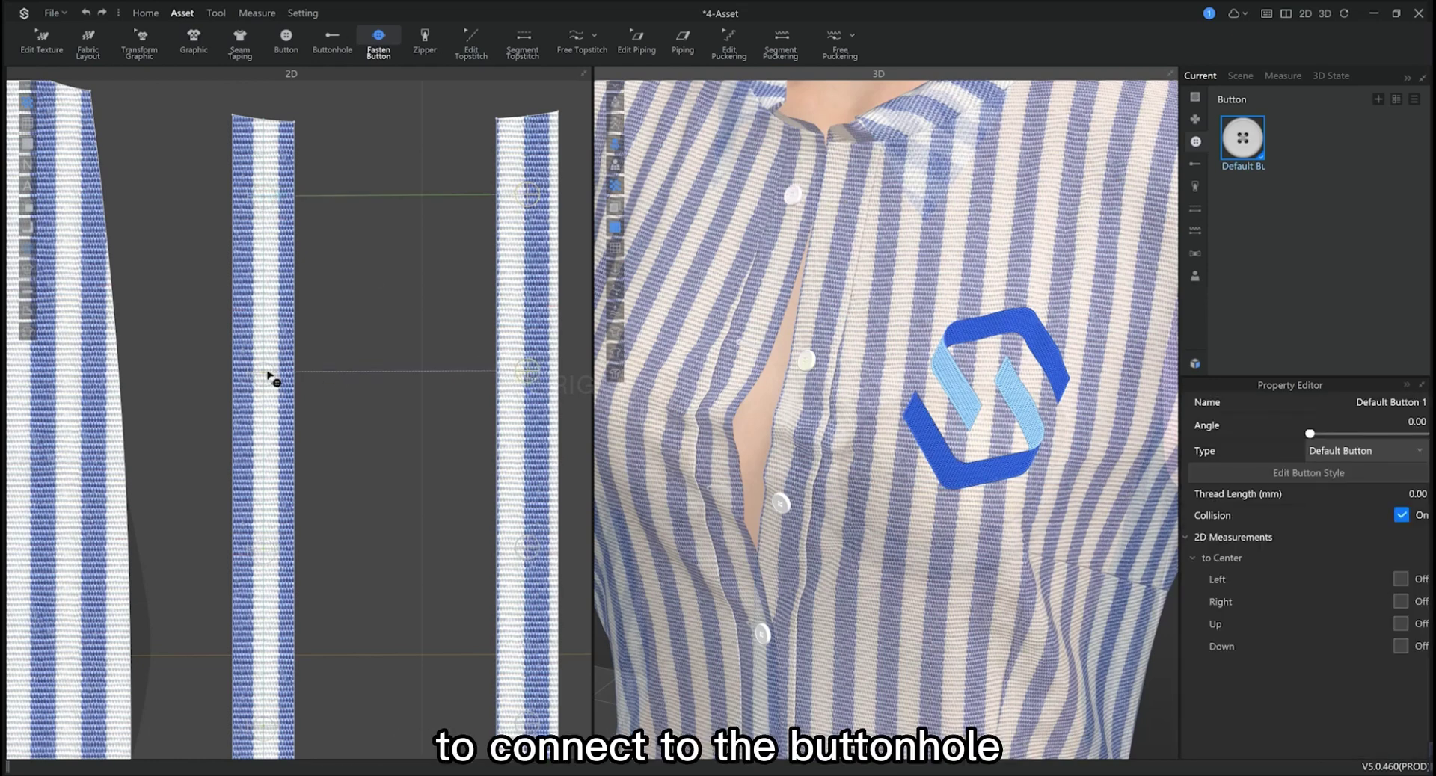
pyautogui.click(267, 383)
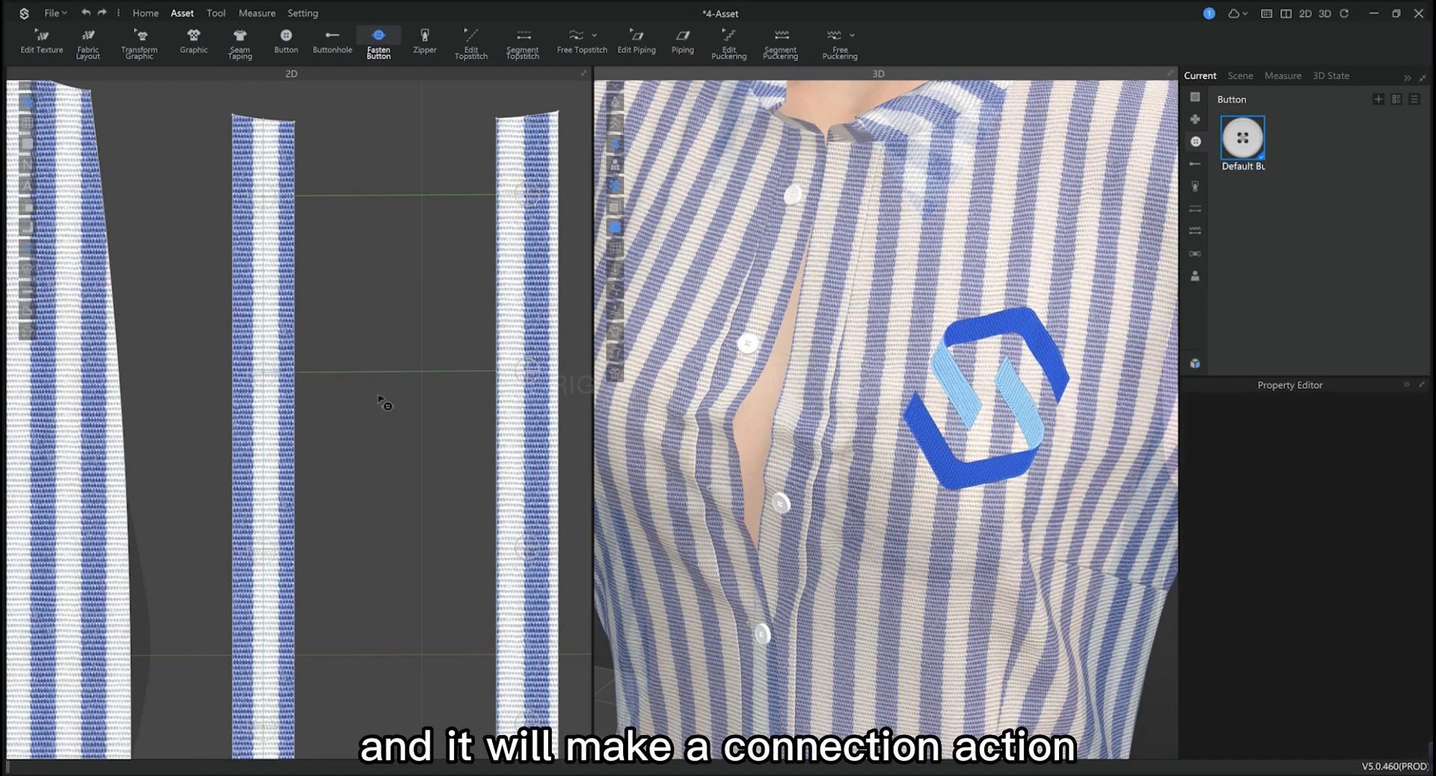
pyautogui.press('space')
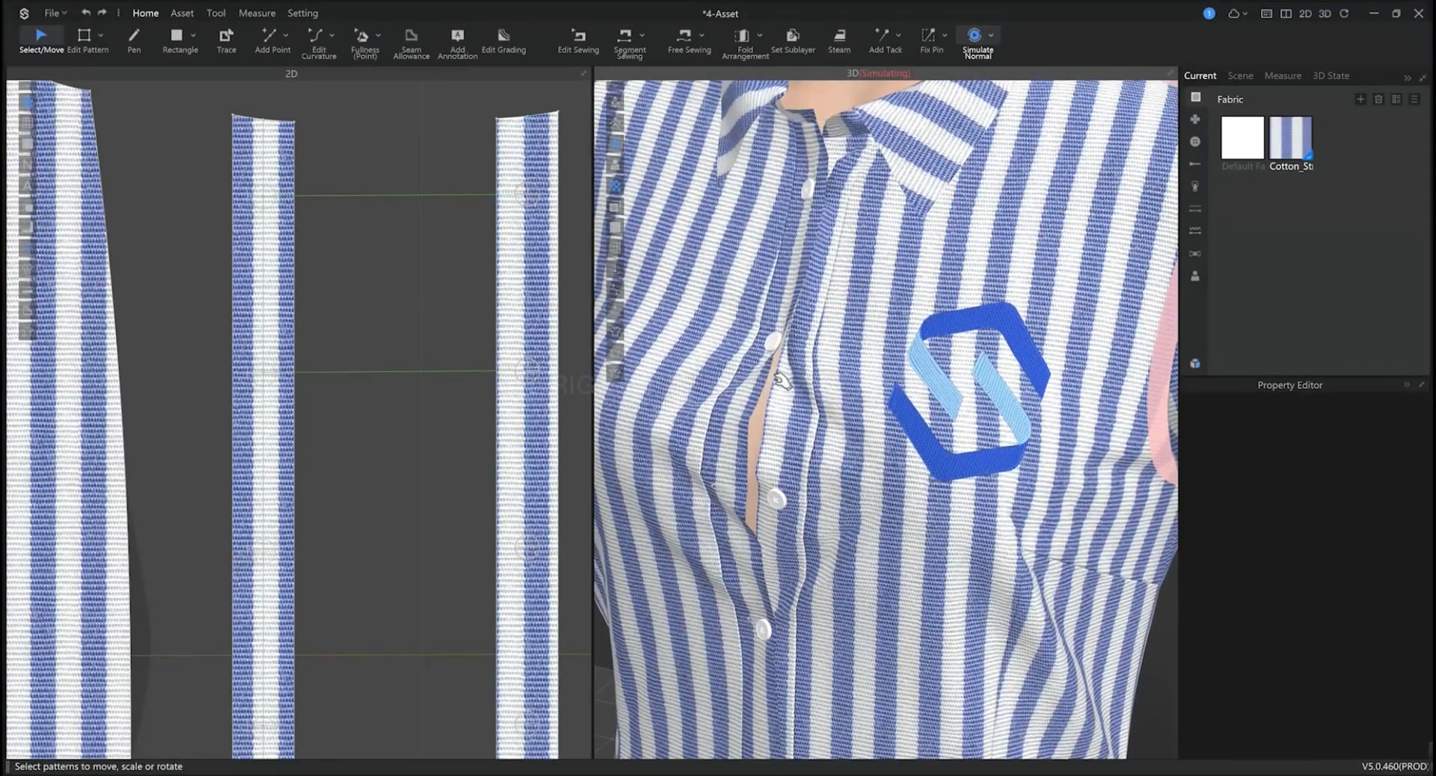
pyautogui.click(828, 388)
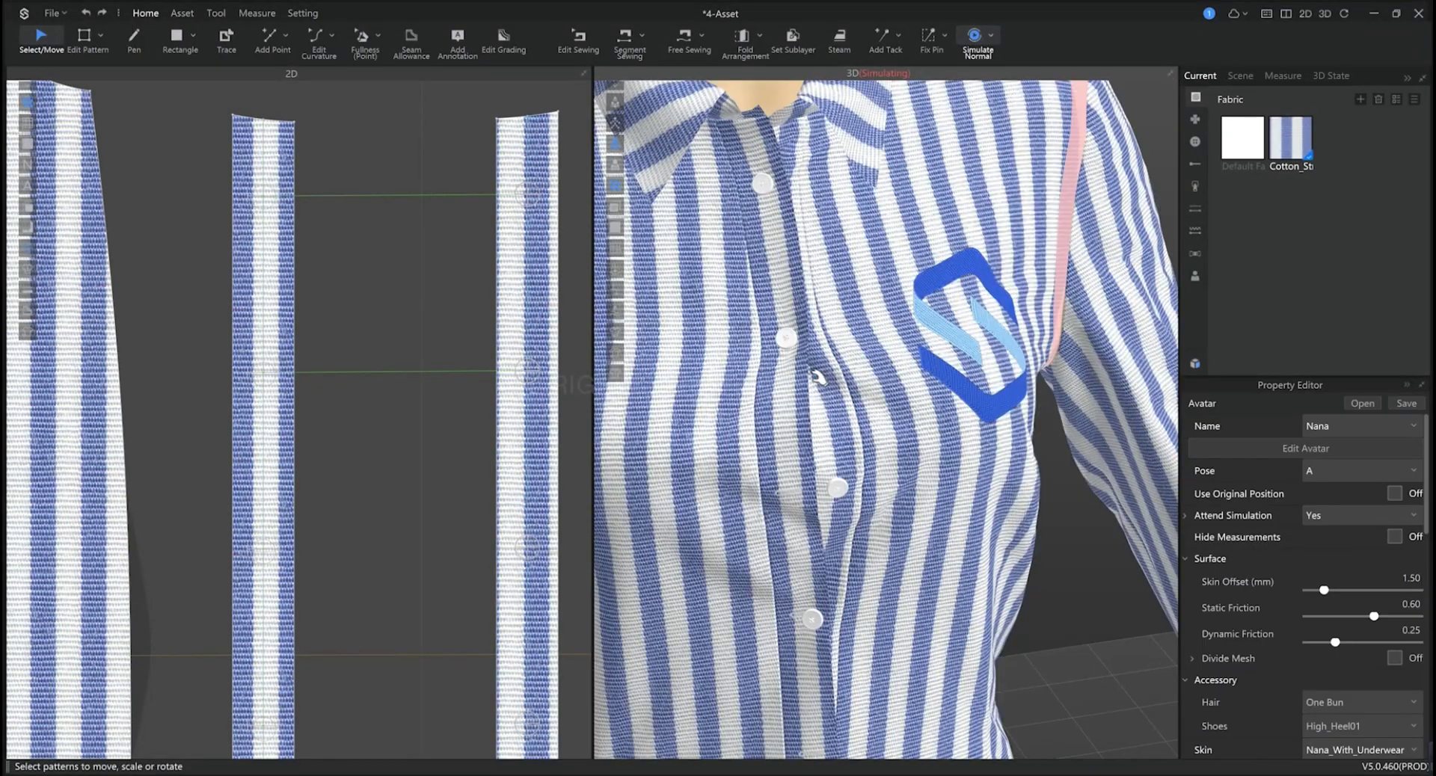
pyautogui.click(373, 347)
pyautogui.press('space')
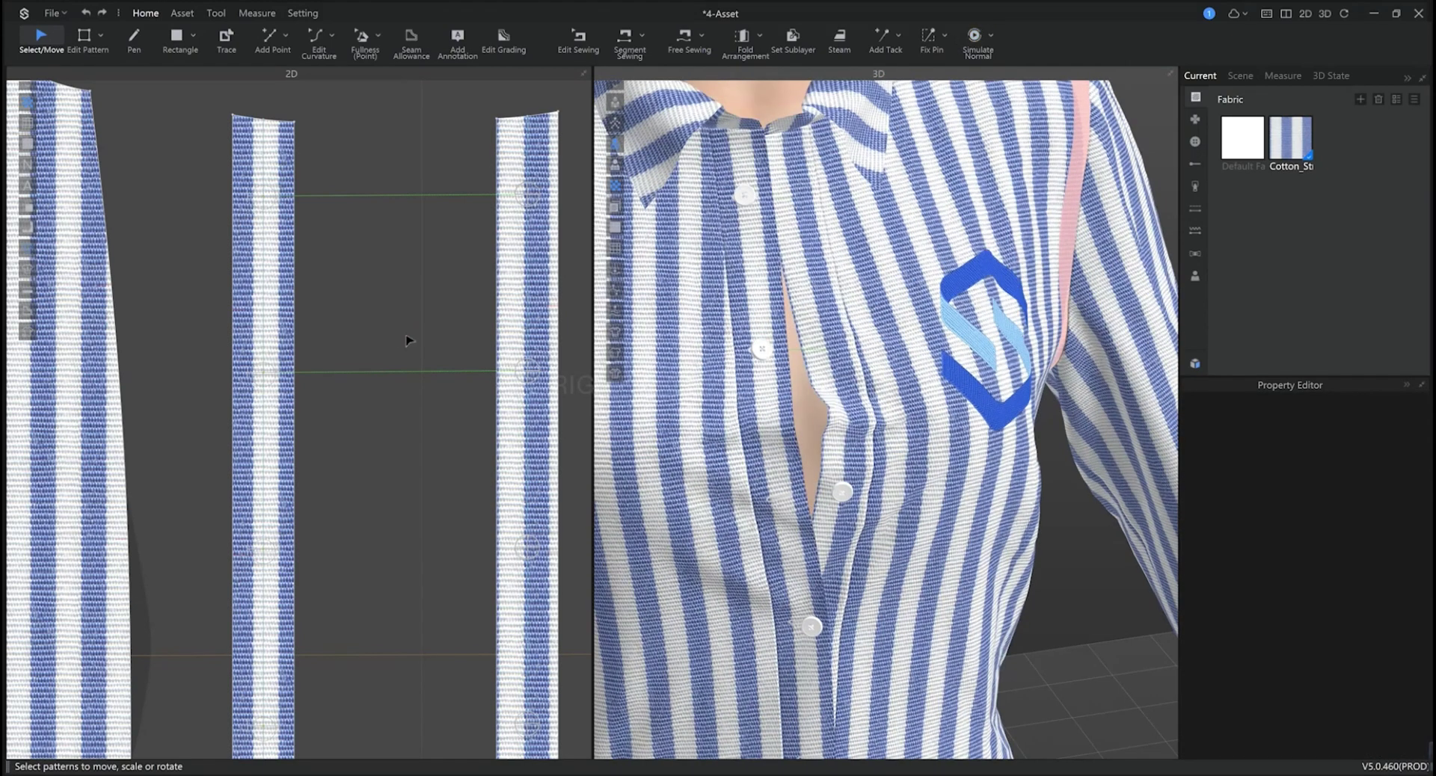
# Delete all buttons and buttonholes from the placket strips.
pyautogui.click(182, 13)
pyautogui.click(287, 39)
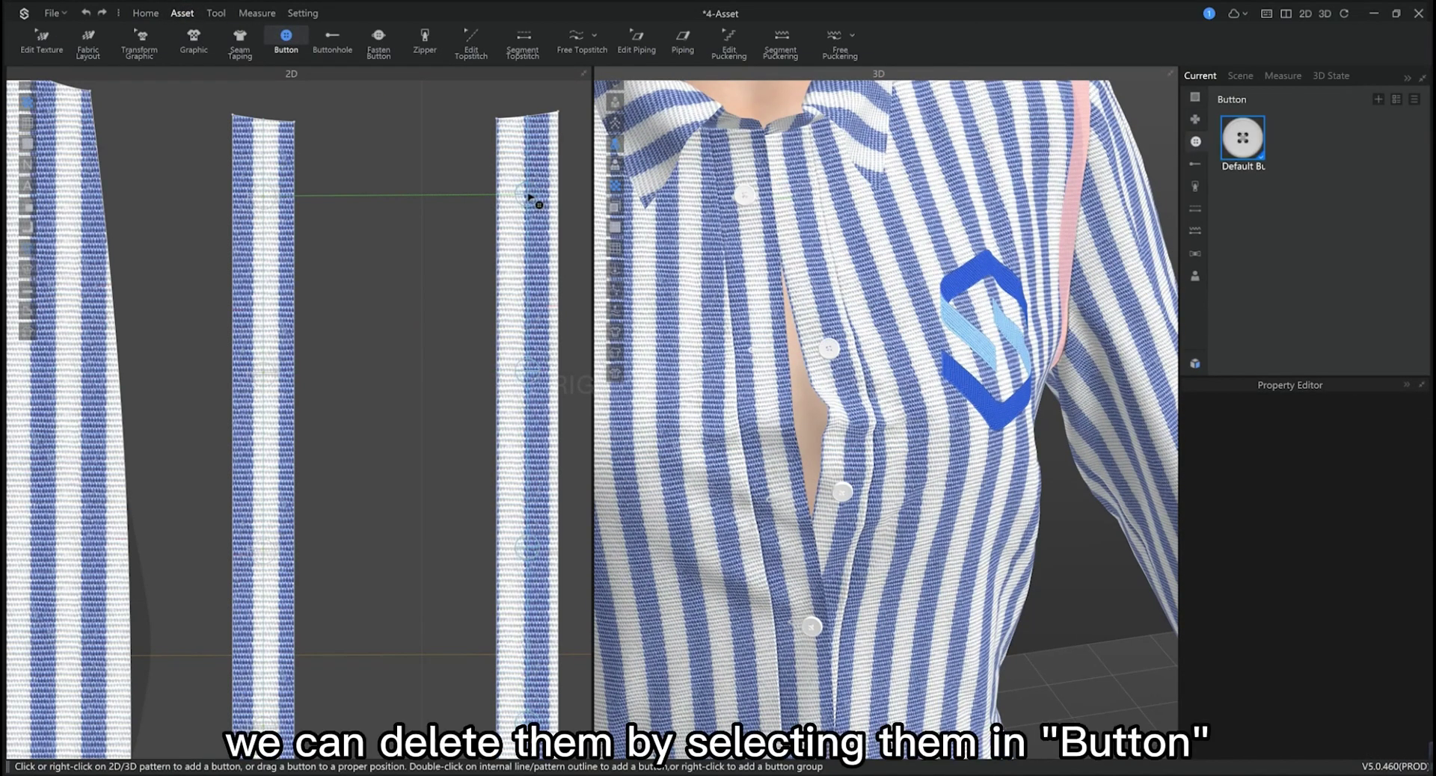
pyautogui.click(529, 196)
pyautogui.press('Delete')
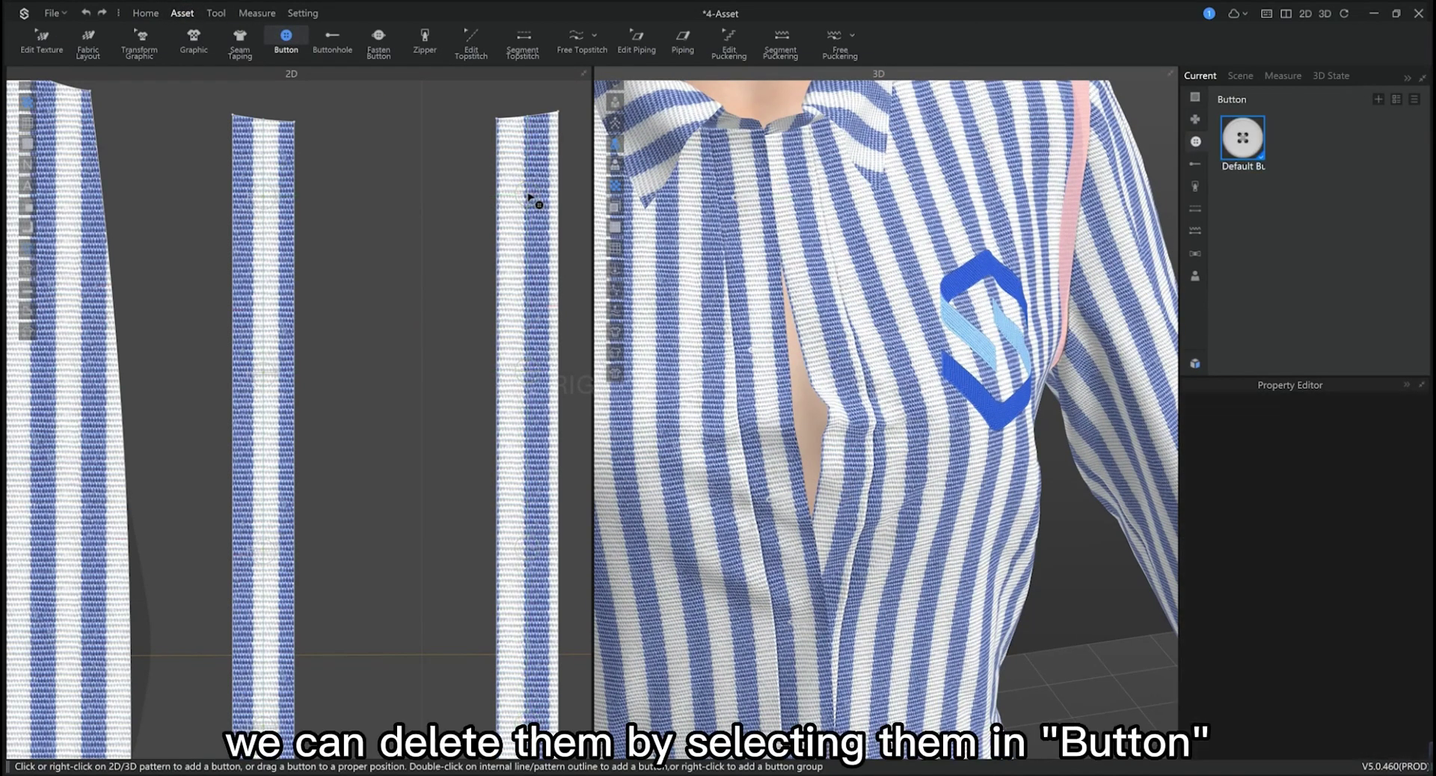
pyautogui.click(330, 41)
pyautogui.click(262, 202)
pyautogui.press('Delete')
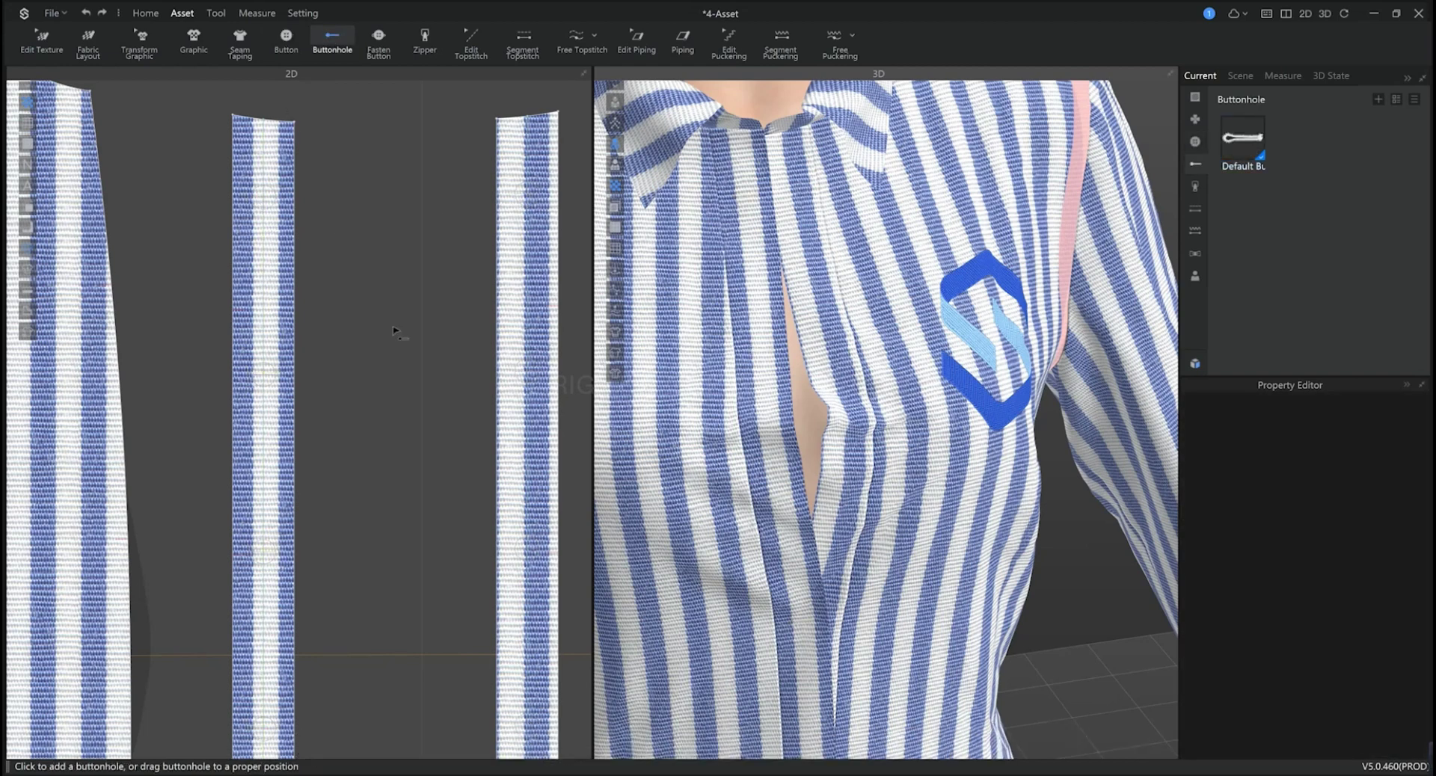
pyautogui.click(424, 41)
pyautogui.scroll(-3, 323, 124)
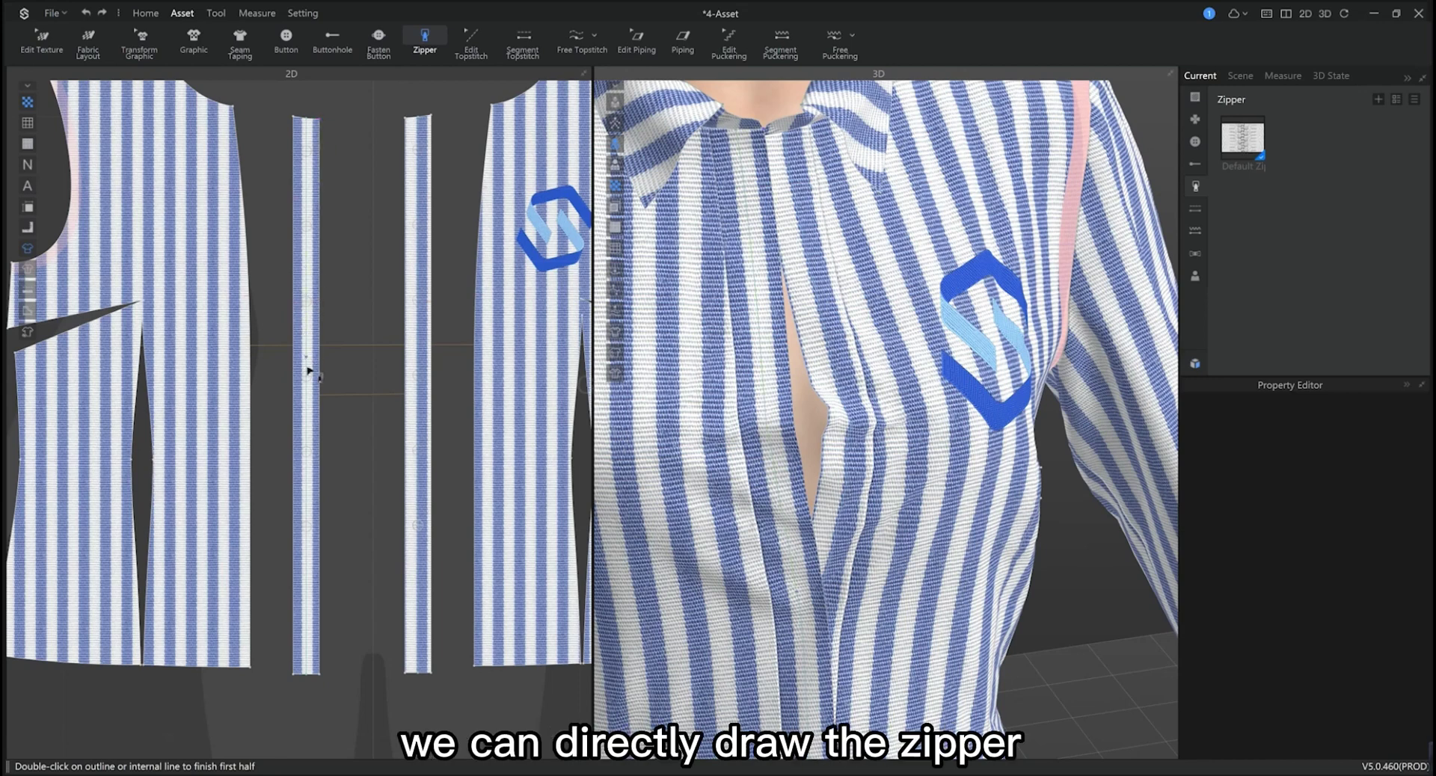
# Draw the zipper down both placket strips, joining the two halves at the strip bottoms.
pyautogui.doubleClick(320, 676)
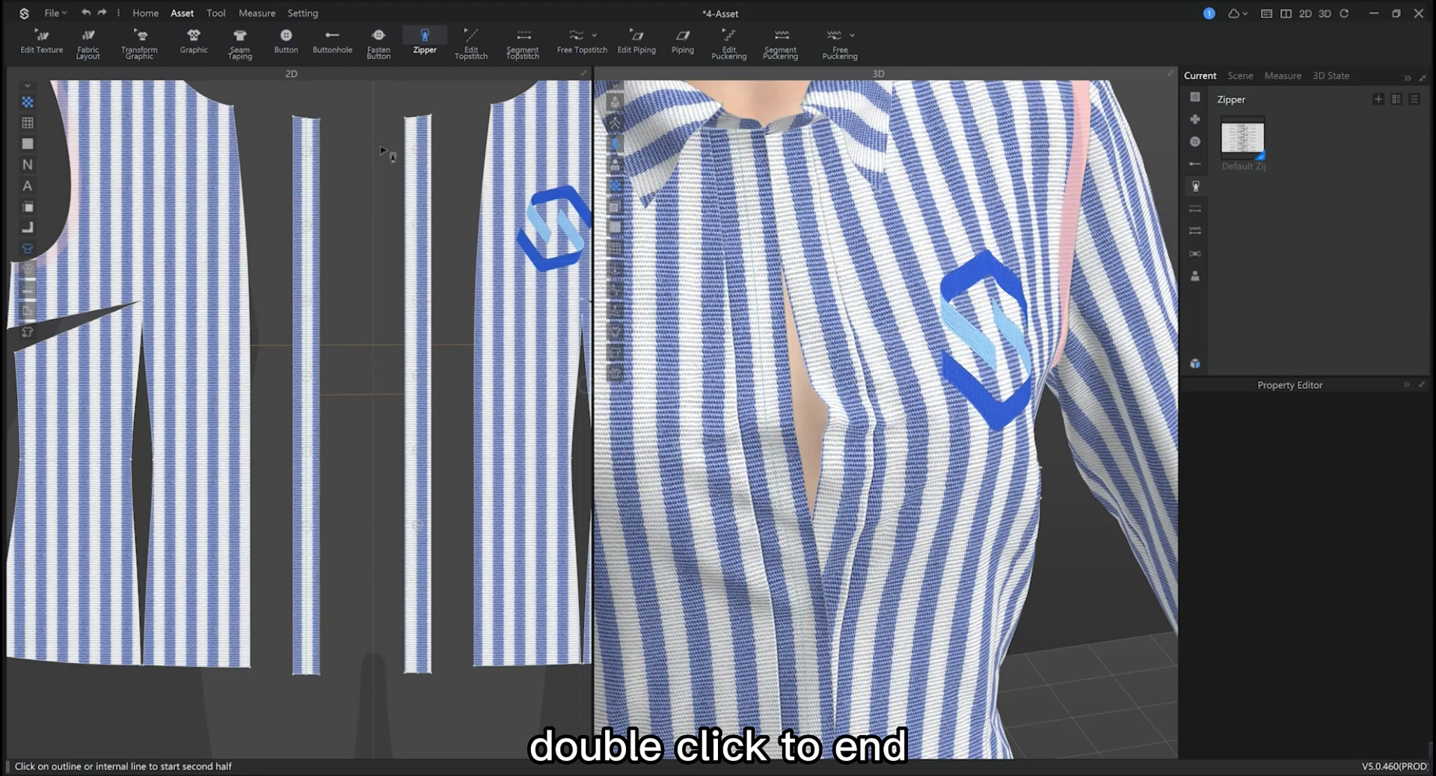
pyautogui.click(404, 120)
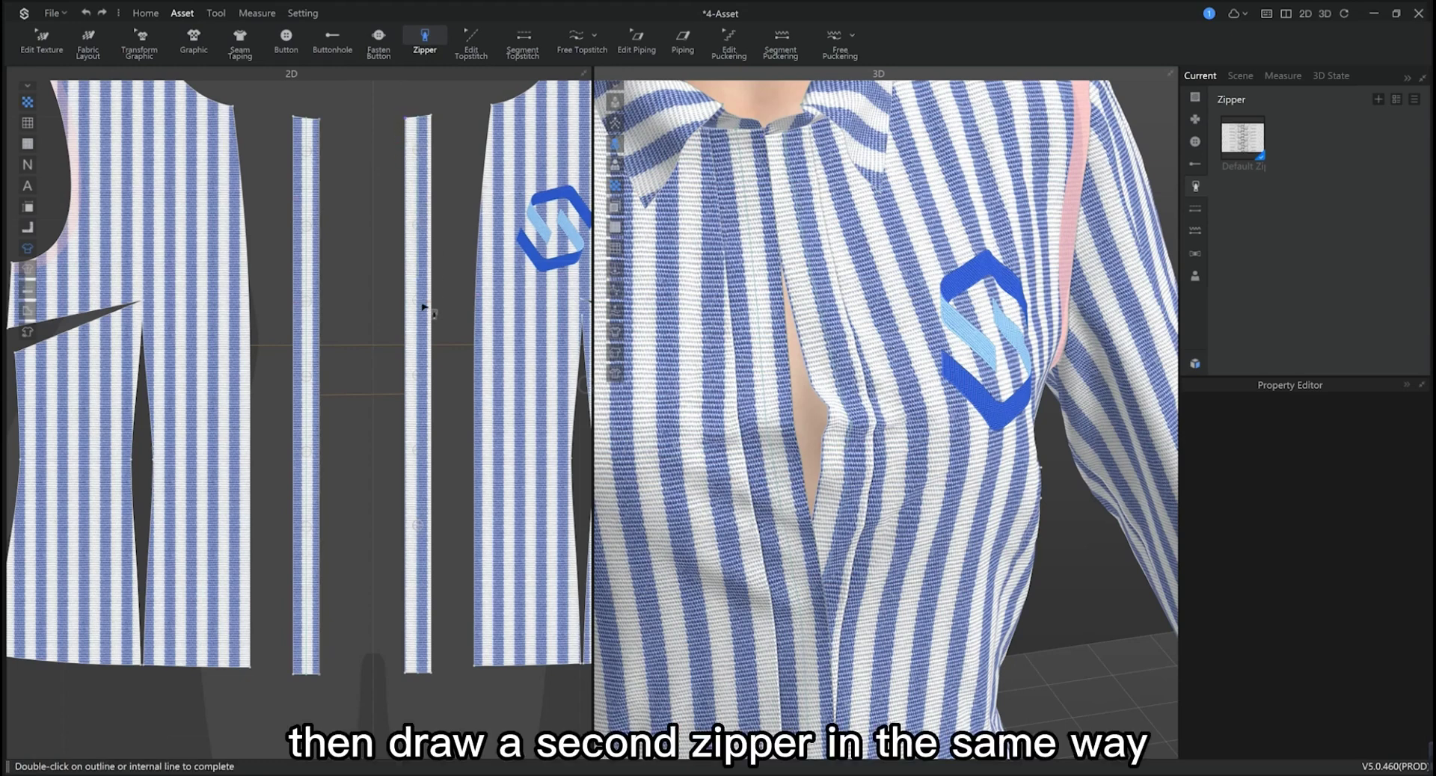
pyautogui.doubleClick(406, 675)
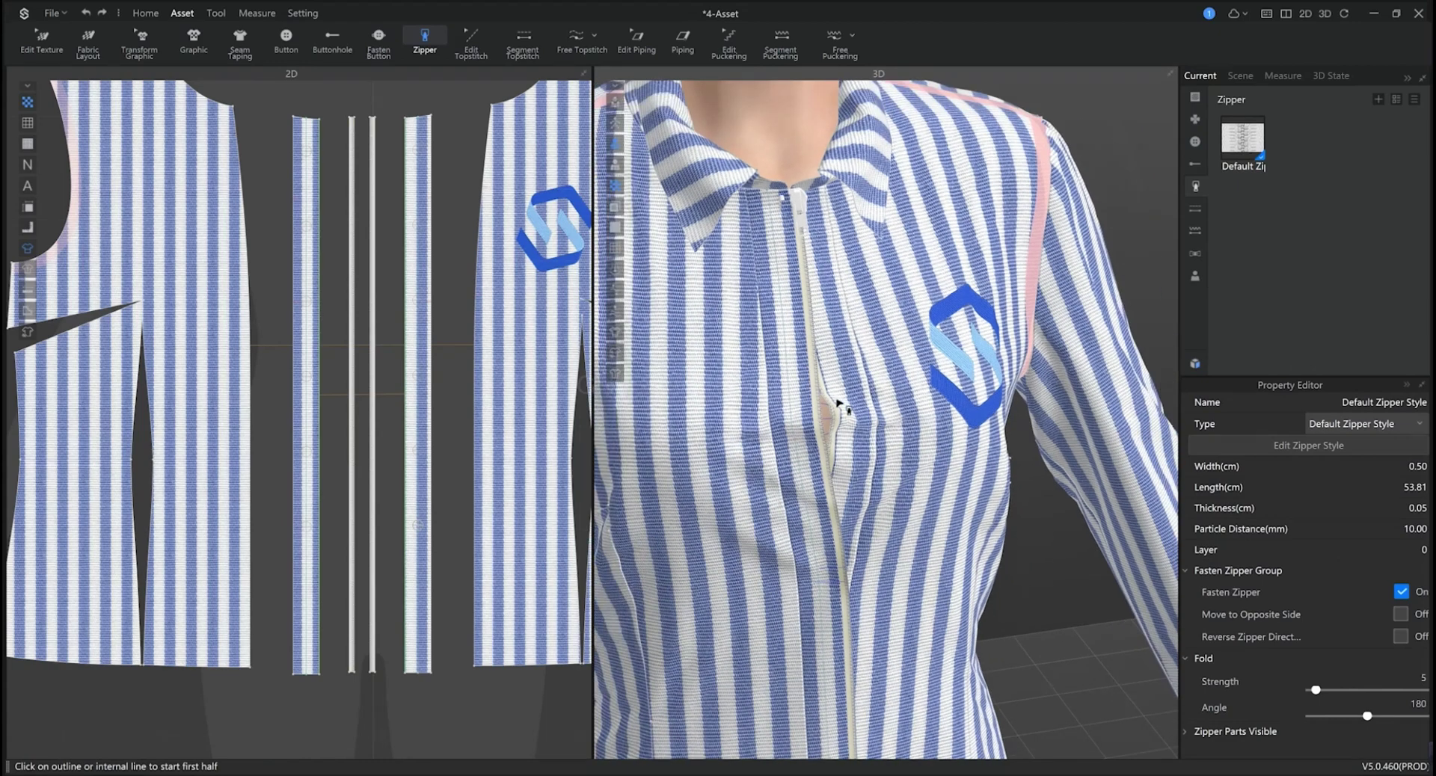
# Simulate the shirt and pull the placket near the collar into place.
pyautogui.scroll(-5, 836, 404)
pyautogui.press('space')
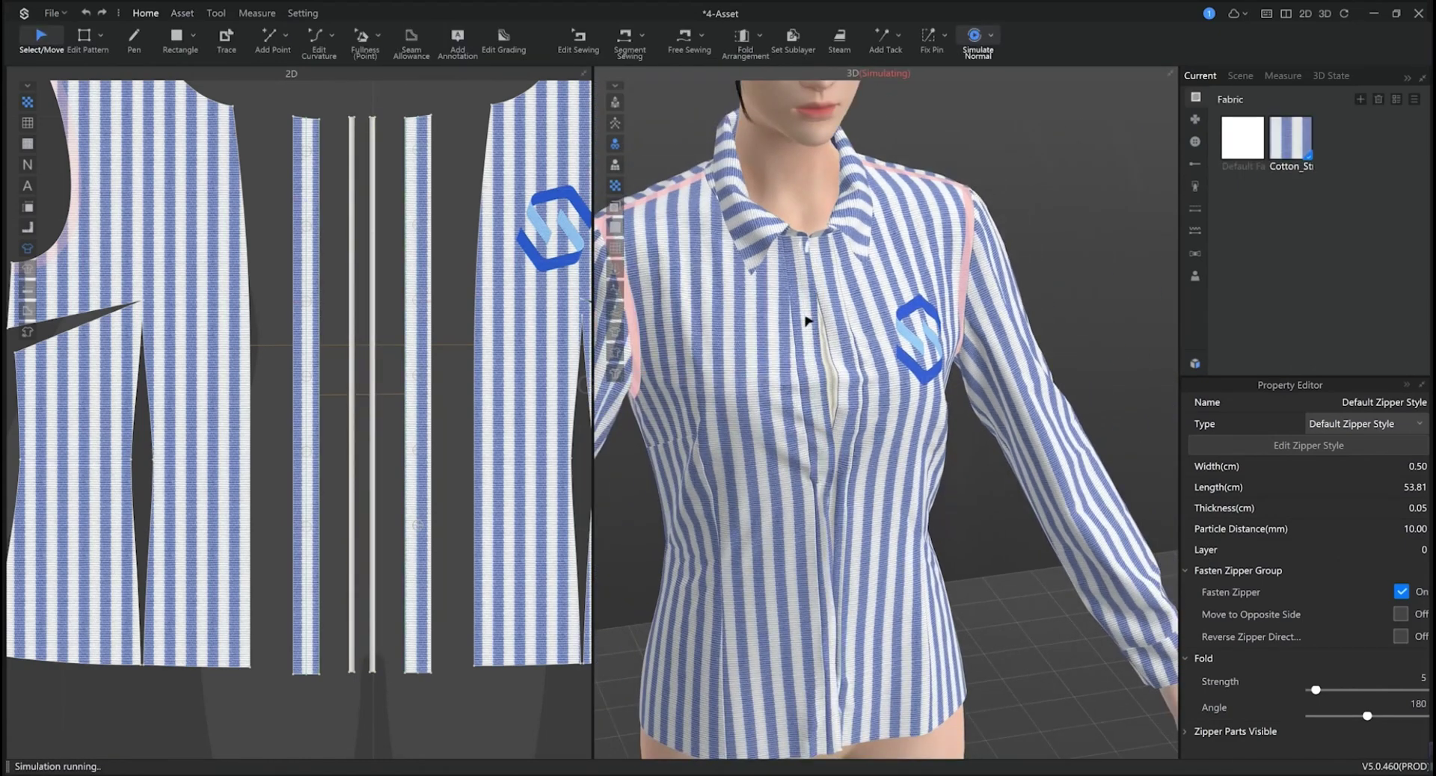
pyautogui.click(814, 424)
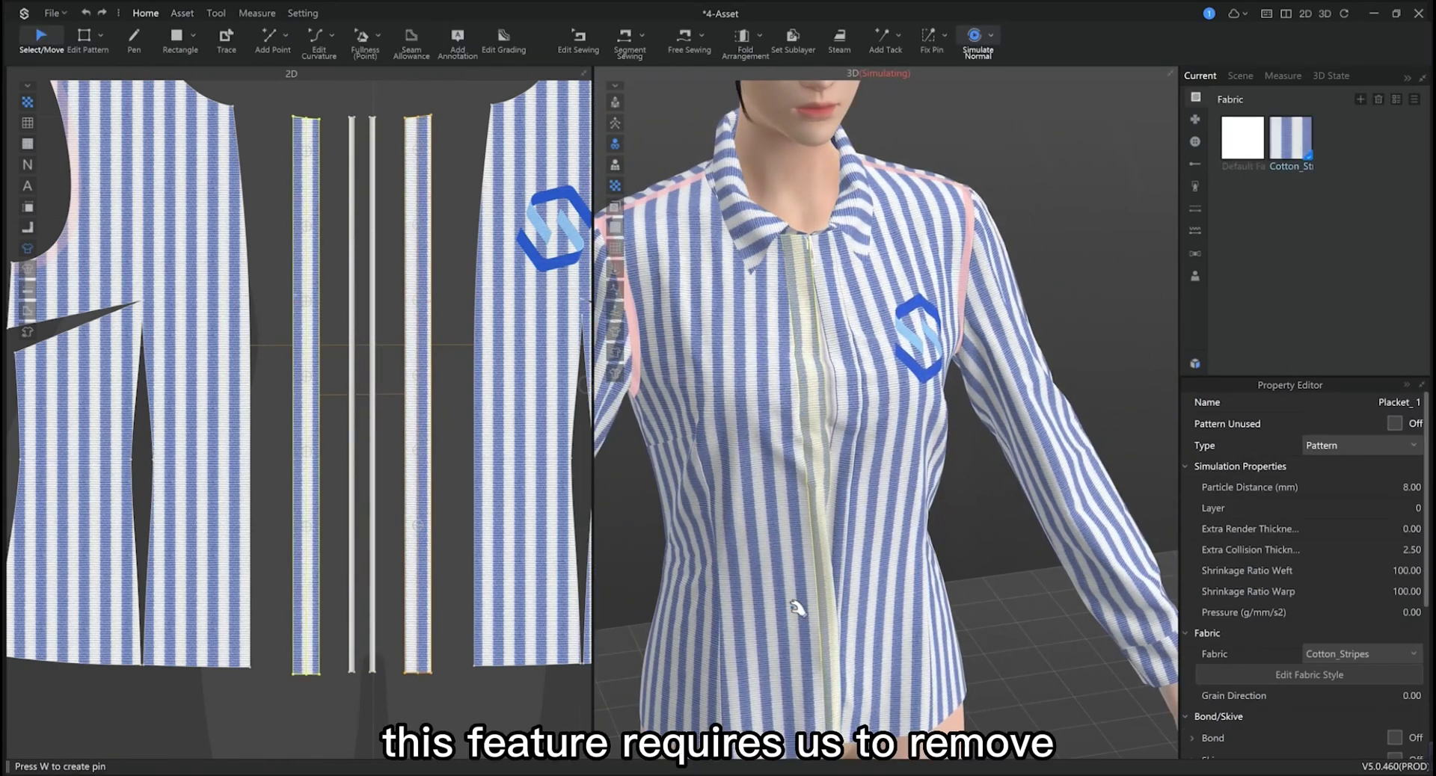
pyautogui.click(774, 621)
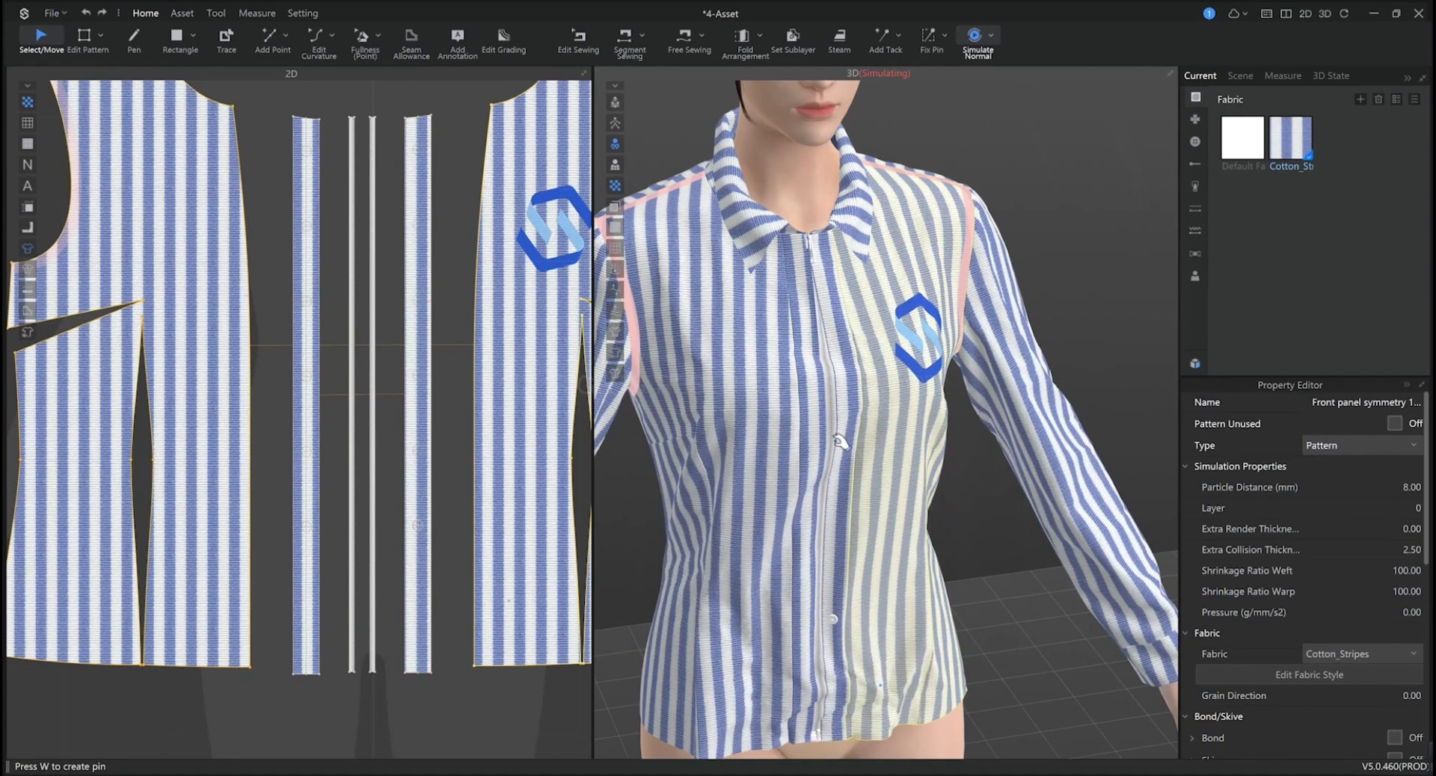
pyautogui.moveTo(836, 322); pyautogui.dragTo(851, 262)
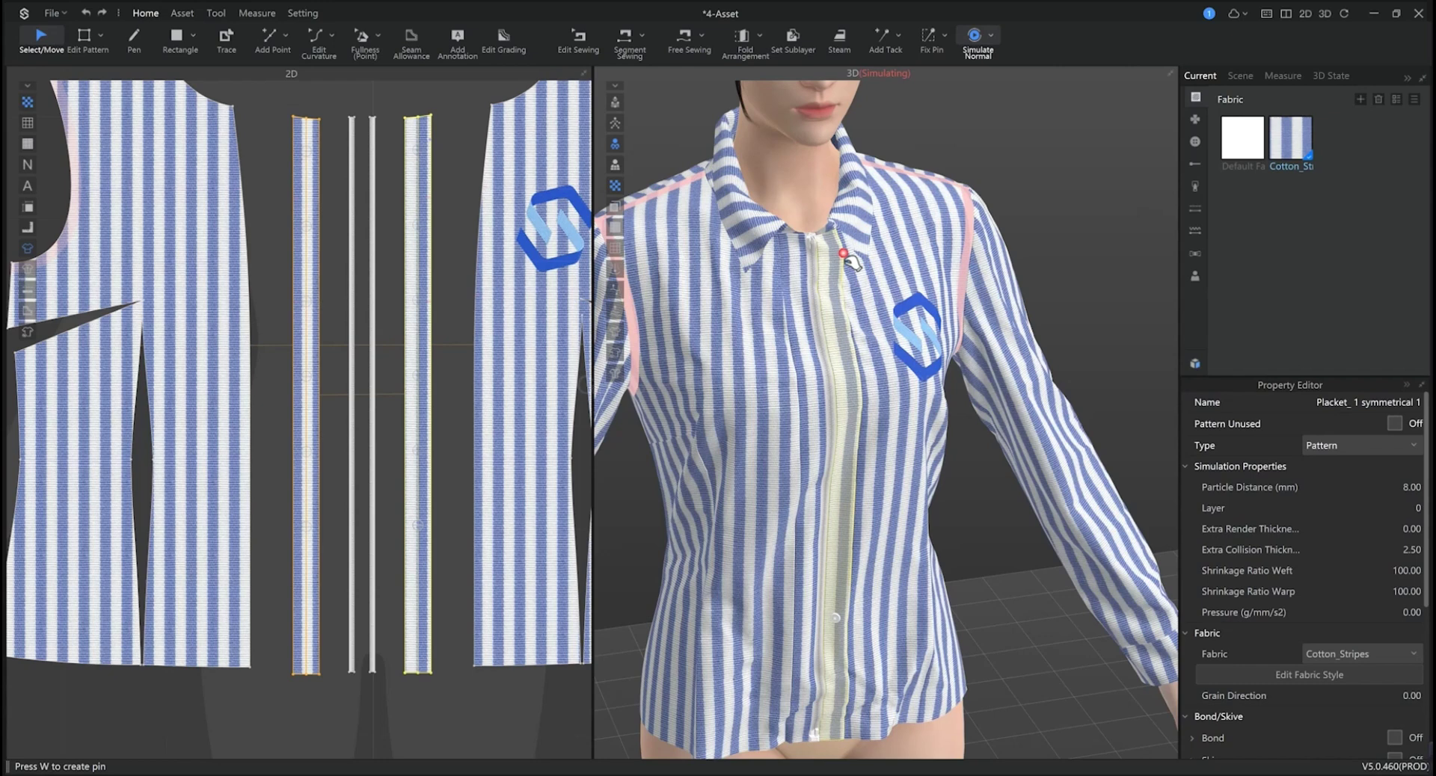
pyautogui.press('space')
pyautogui.scroll(-2, 822, 478)
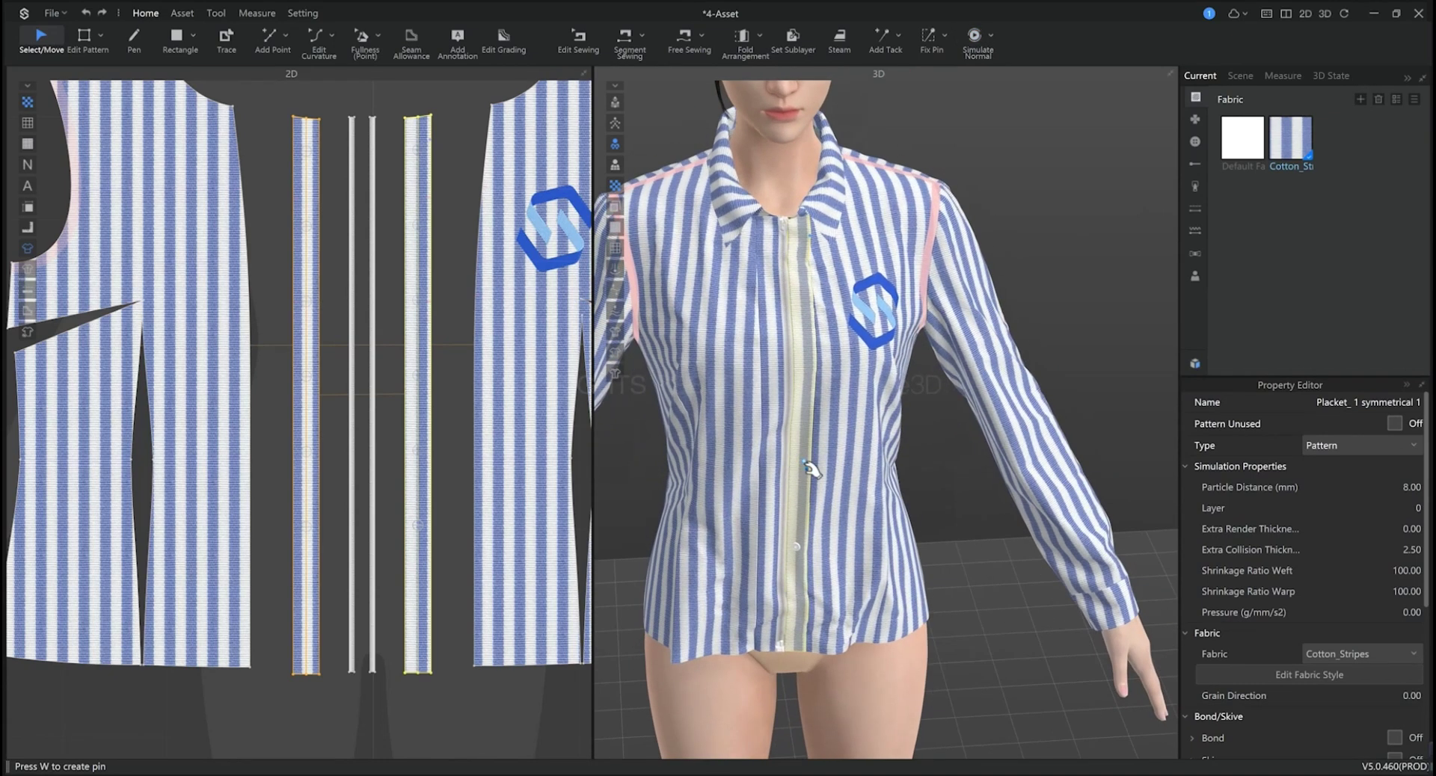
pyautogui.press('space')
pyautogui.click(948, 528)
# Give the zipper's Default Zipper Style a new slider model.
pyautogui.click(359, 184)
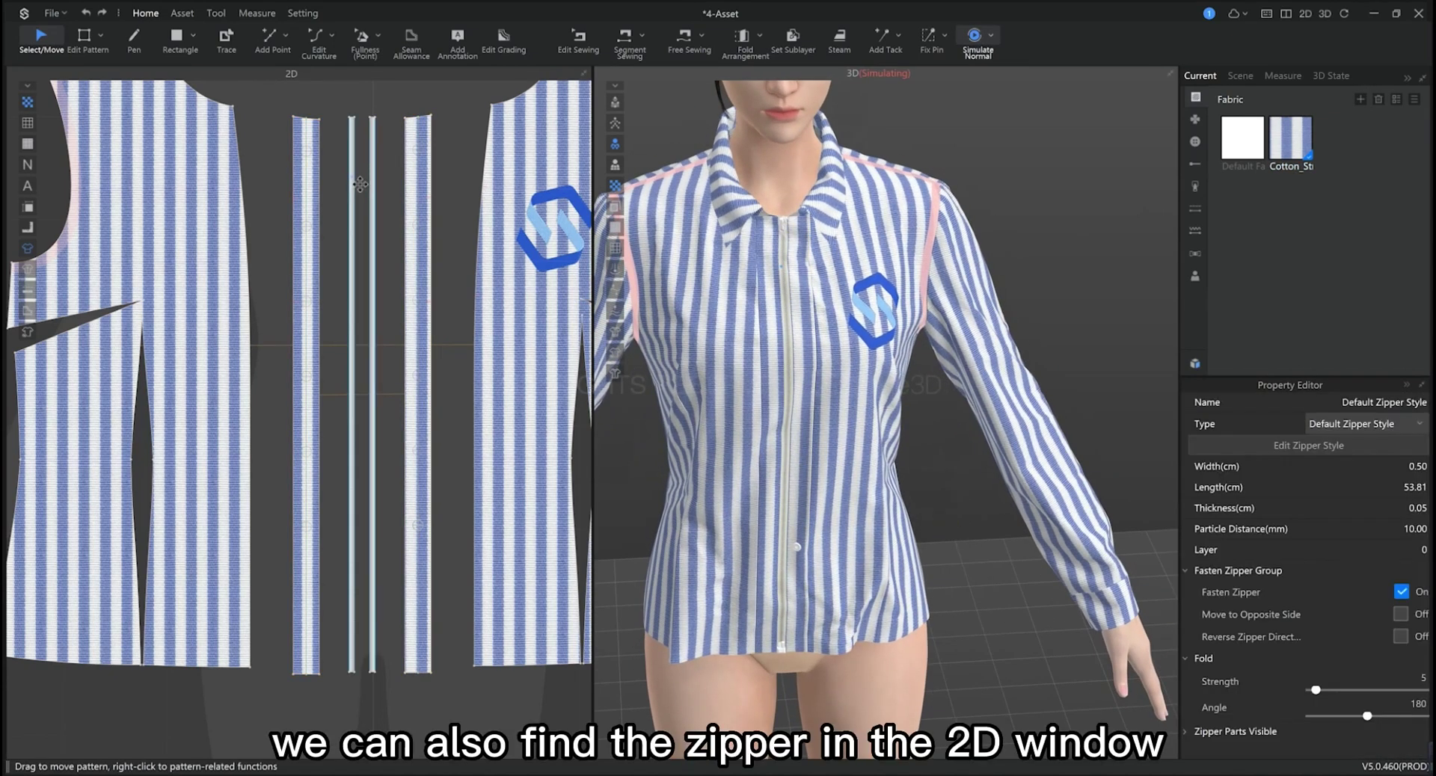
pyautogui.click(1357, 423)
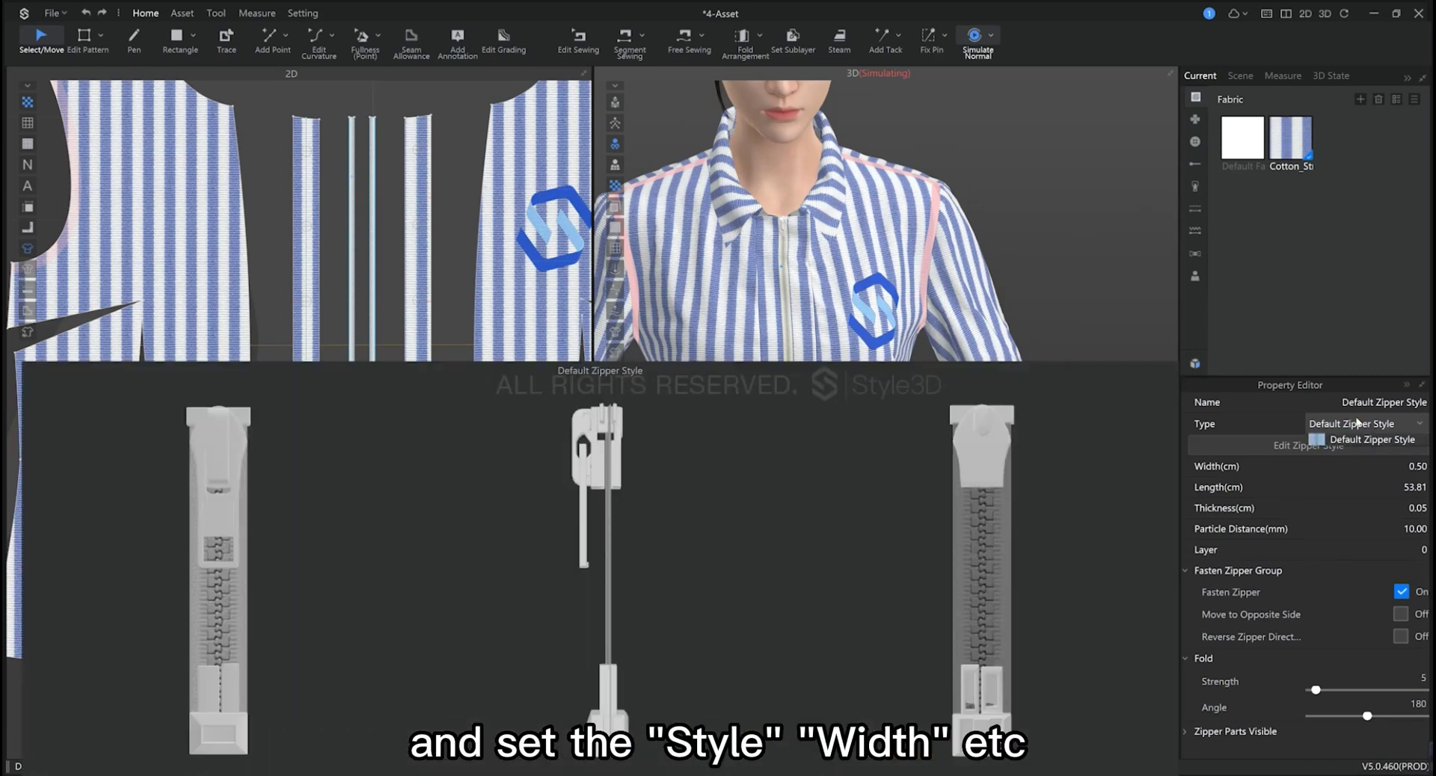
pyautogui.click(1363, 437)
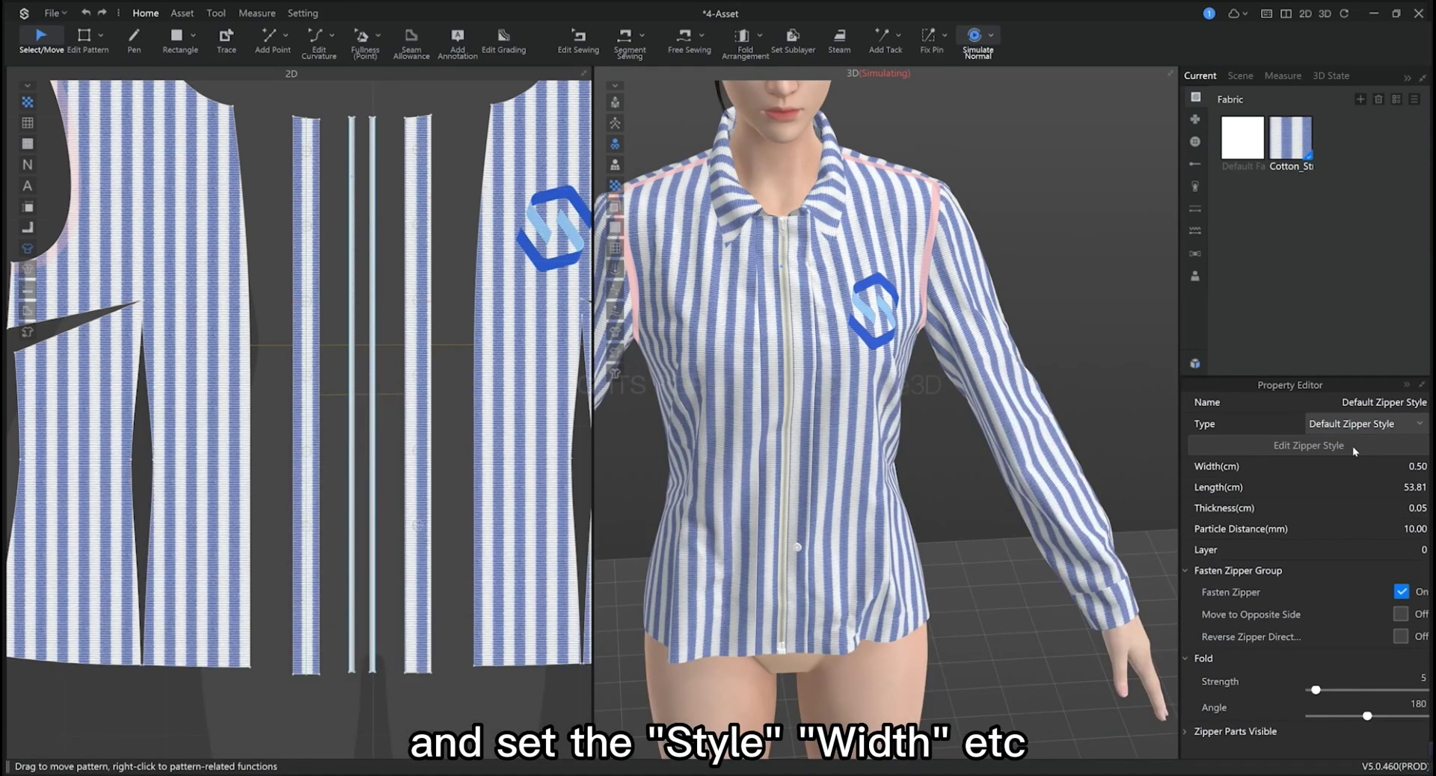
pyautogui.click(1312, 447)
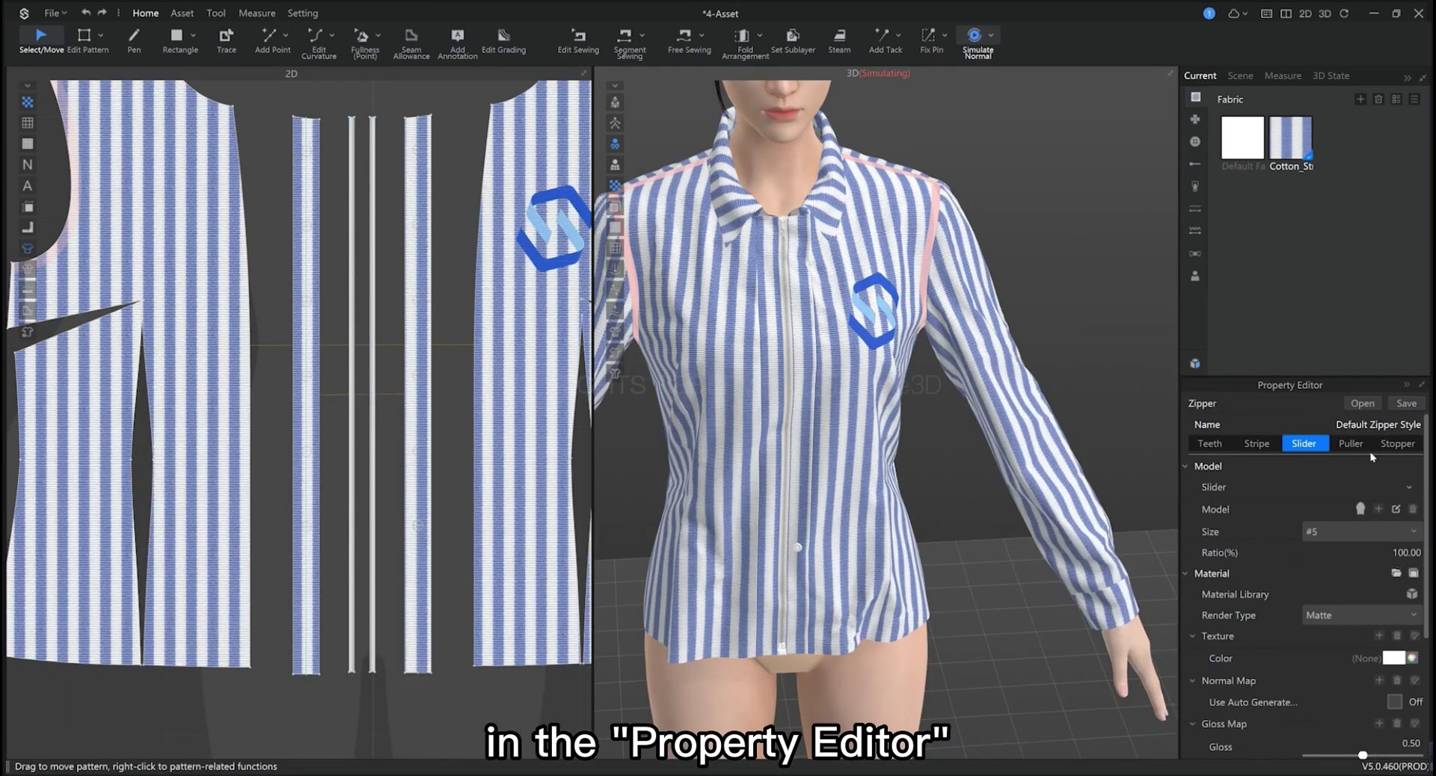
pyautogui.click(1381, 425)
pyautogui.click(1385, 469)
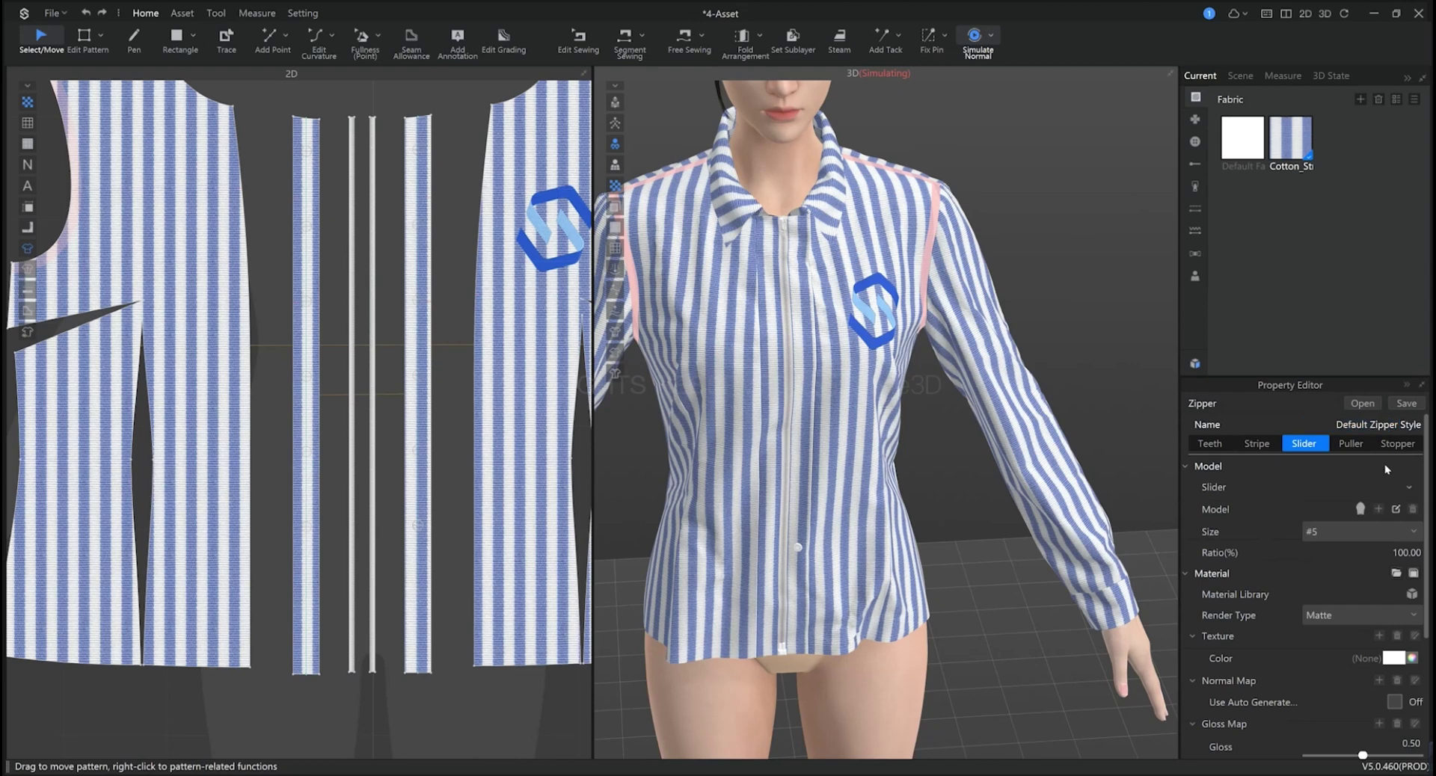
pyautogui.click(1403, 487)
pyautogui.click(1382, 510)
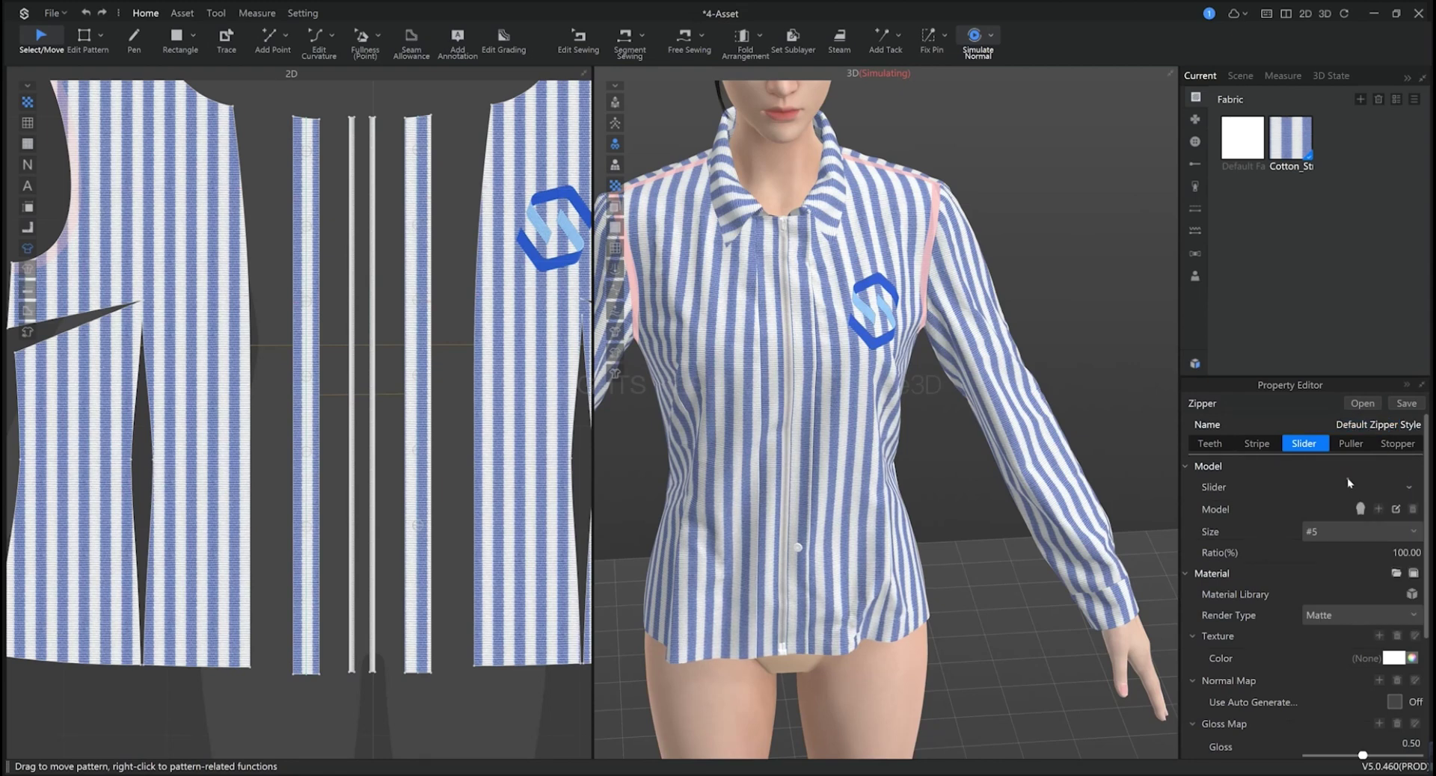
# Apply a Stripe Library preset to the zipper's stripe settings.
pyautogui.click(1217, 445)
pyautogui.click(1256, 446)
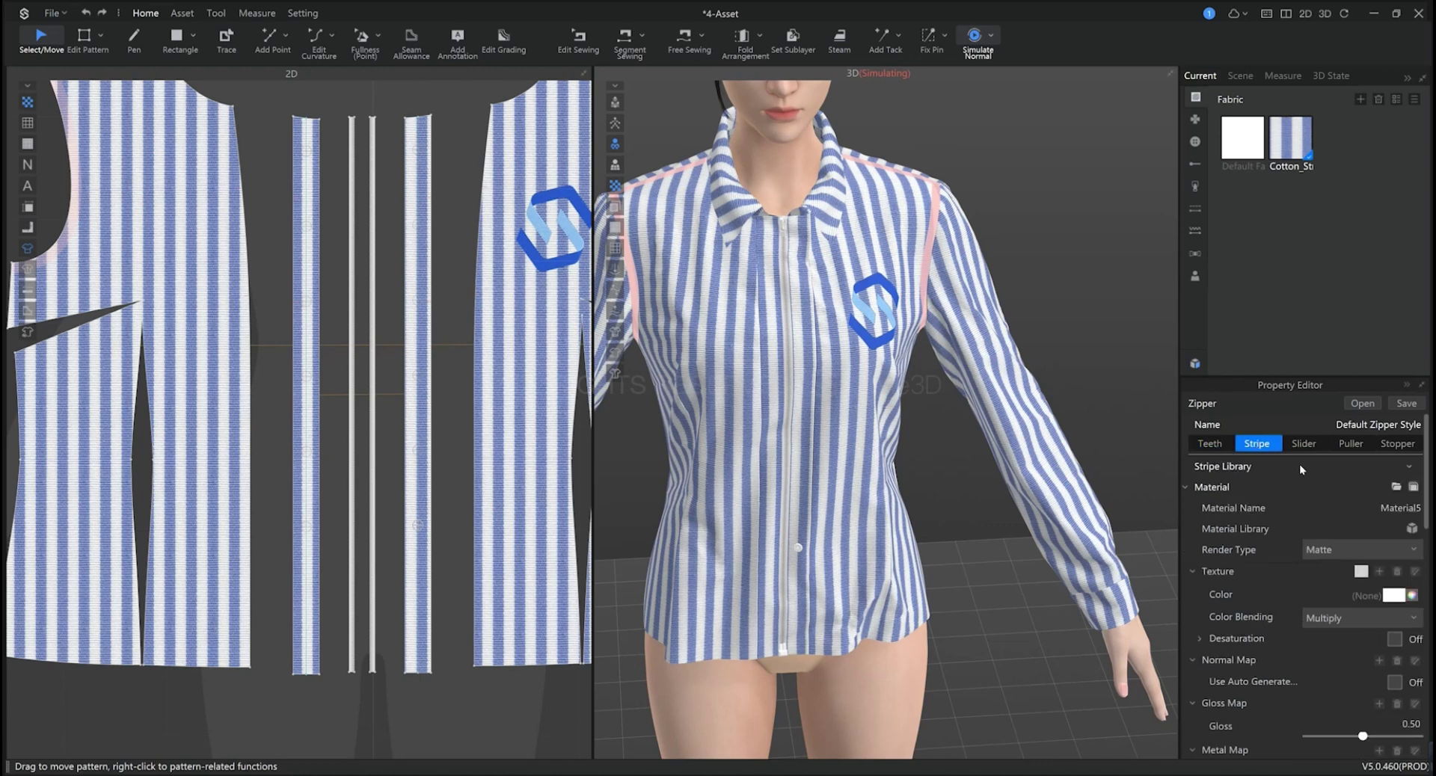
pyautogui.click(1410, 468)
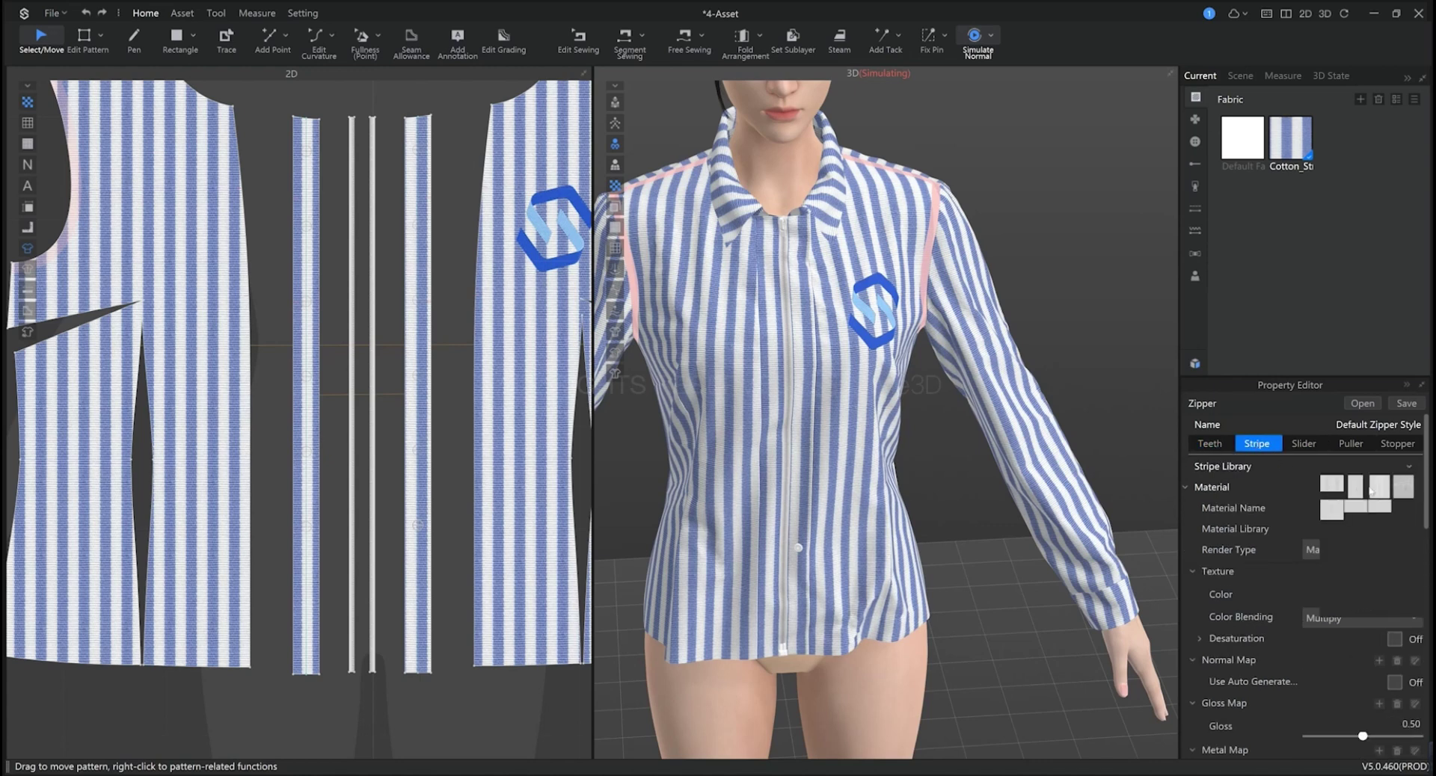
pyautogui.click(1277, 424)
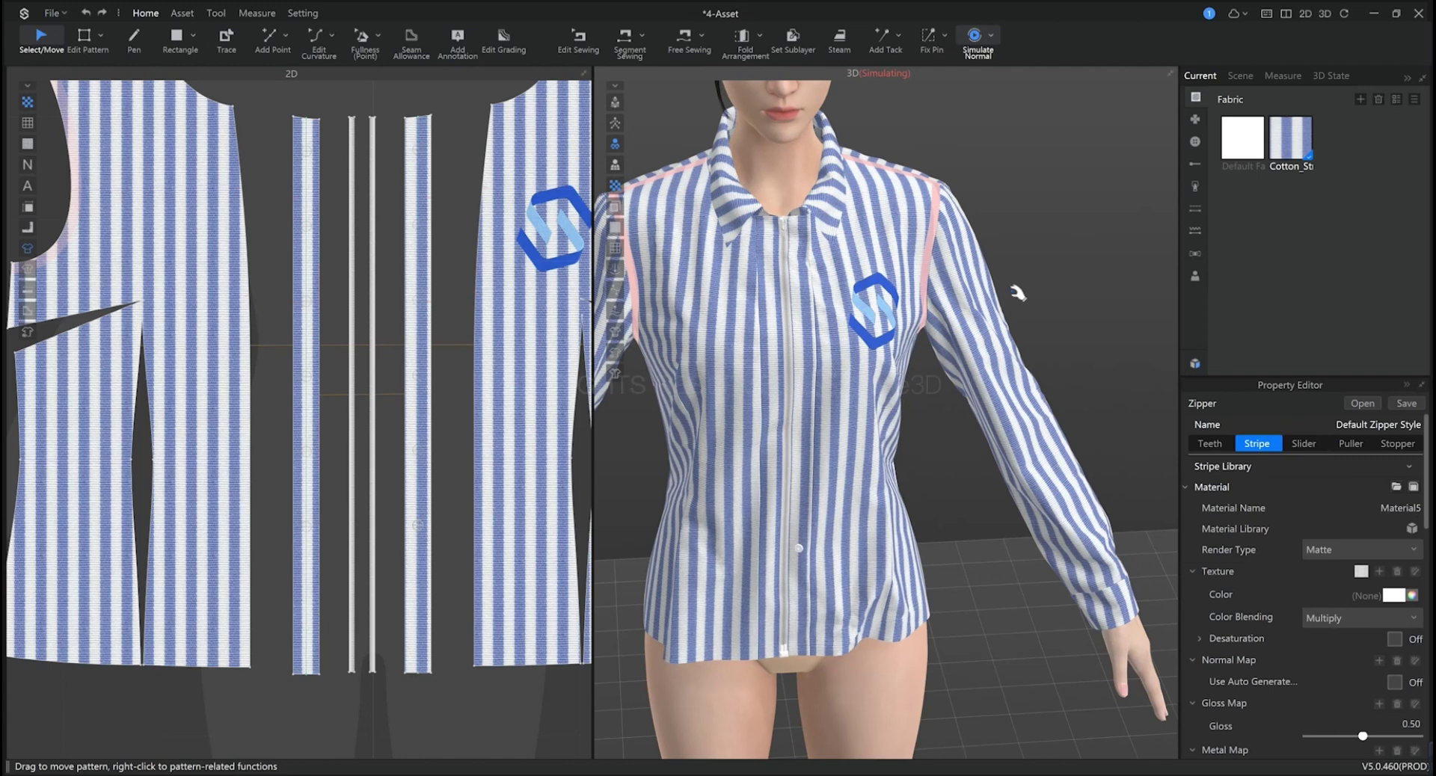
pyautogui.click(177, 16)
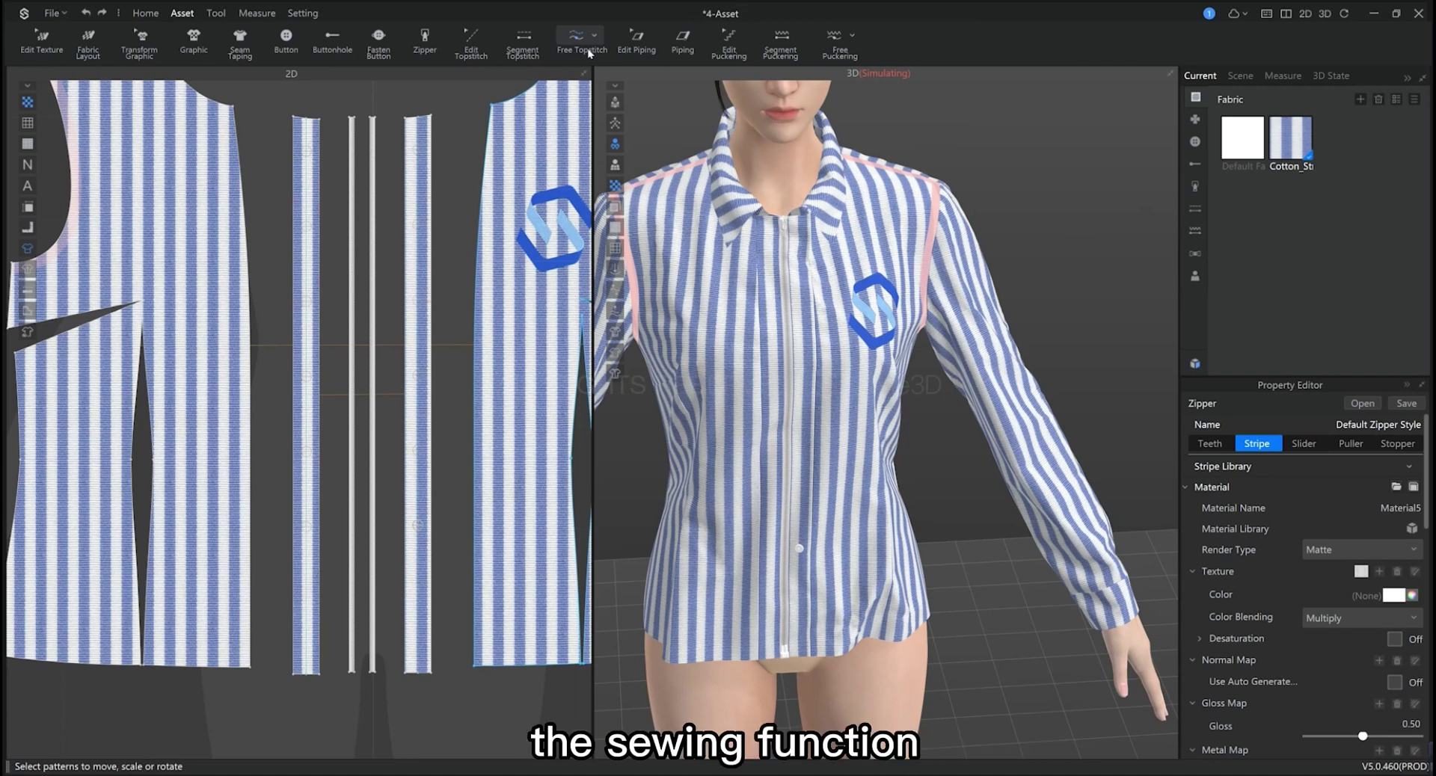
# Add segment topstitching along both zipper strip edges.
pyautogui.click(527, 45)
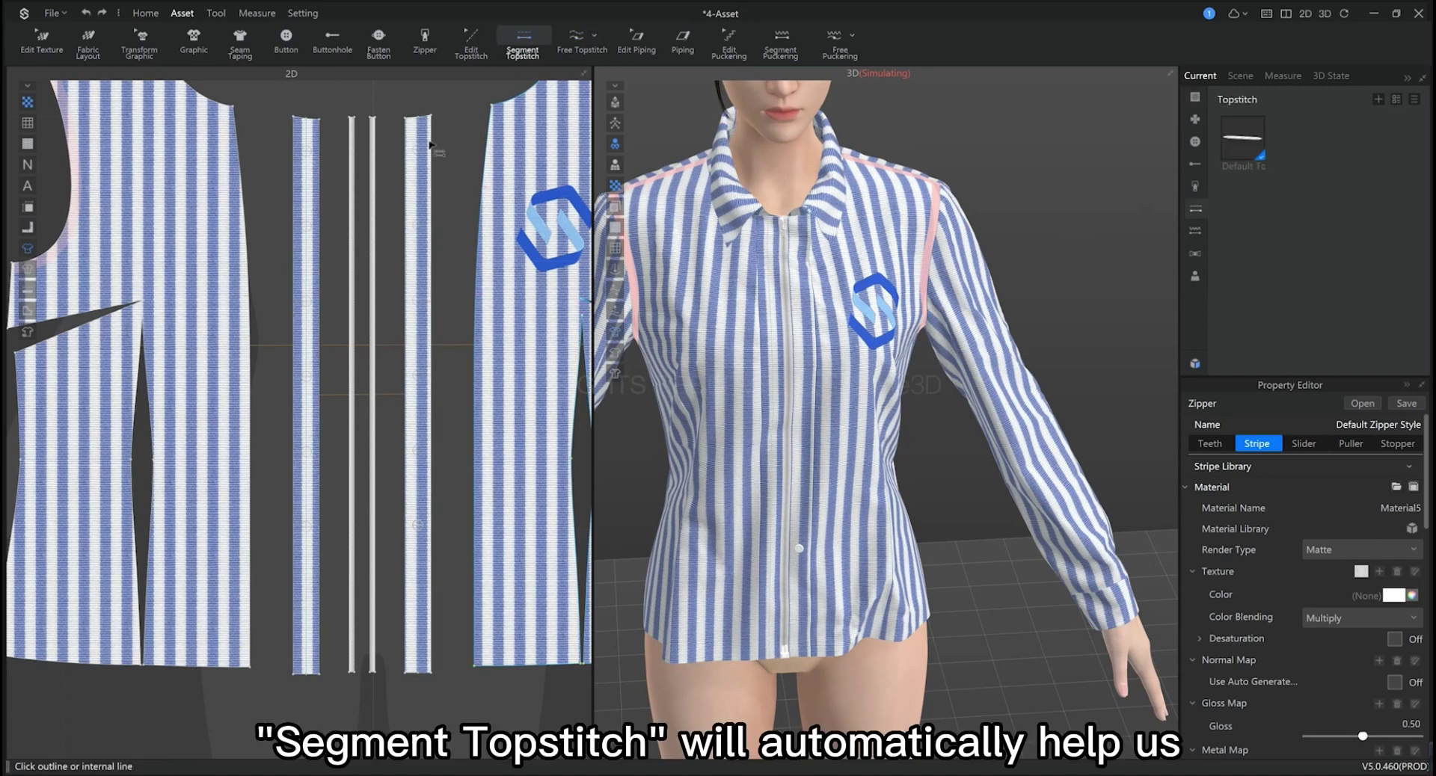
pyautogui.scroll(-2, 439, 181)
pyautogui.scroll(3, 440, 181)
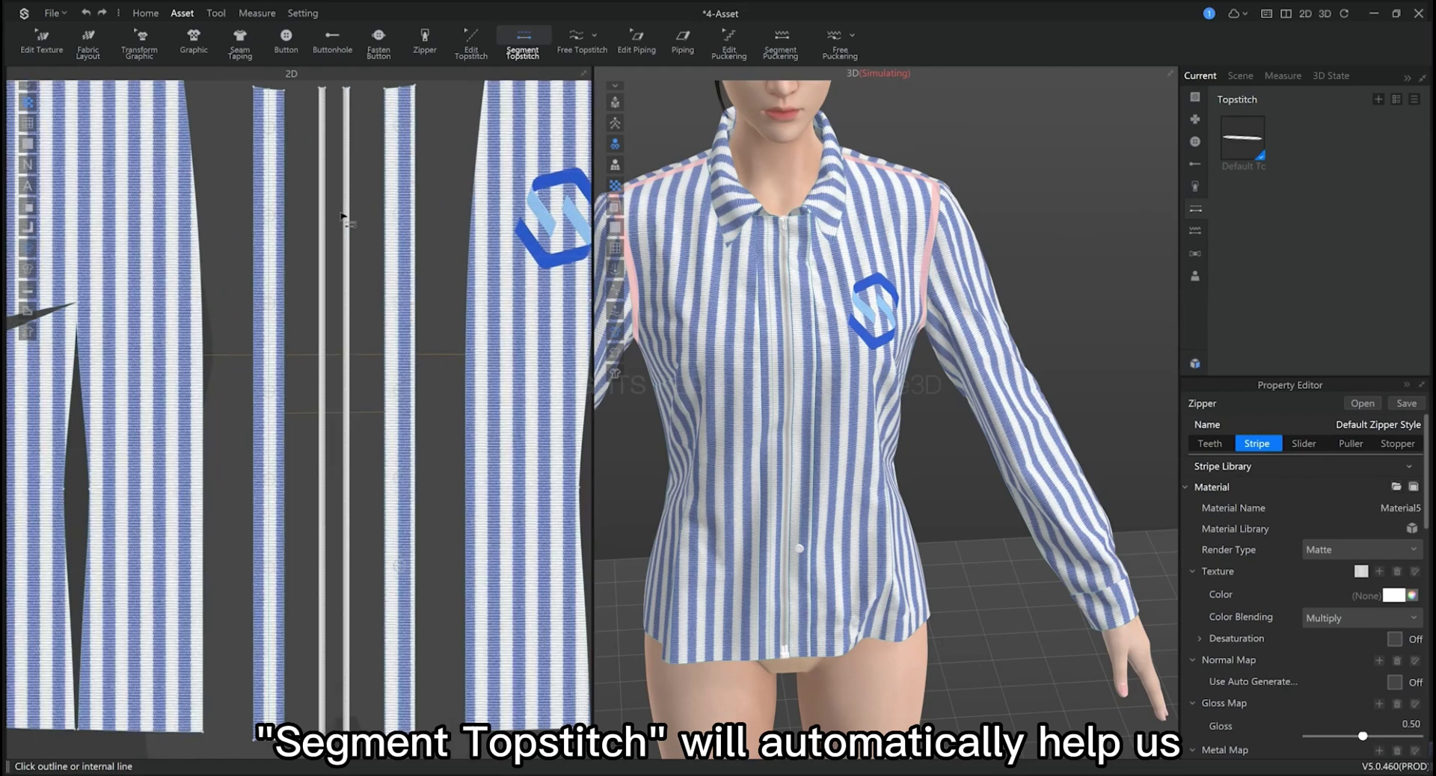
pyautogui.scroll(6, 849, 206)
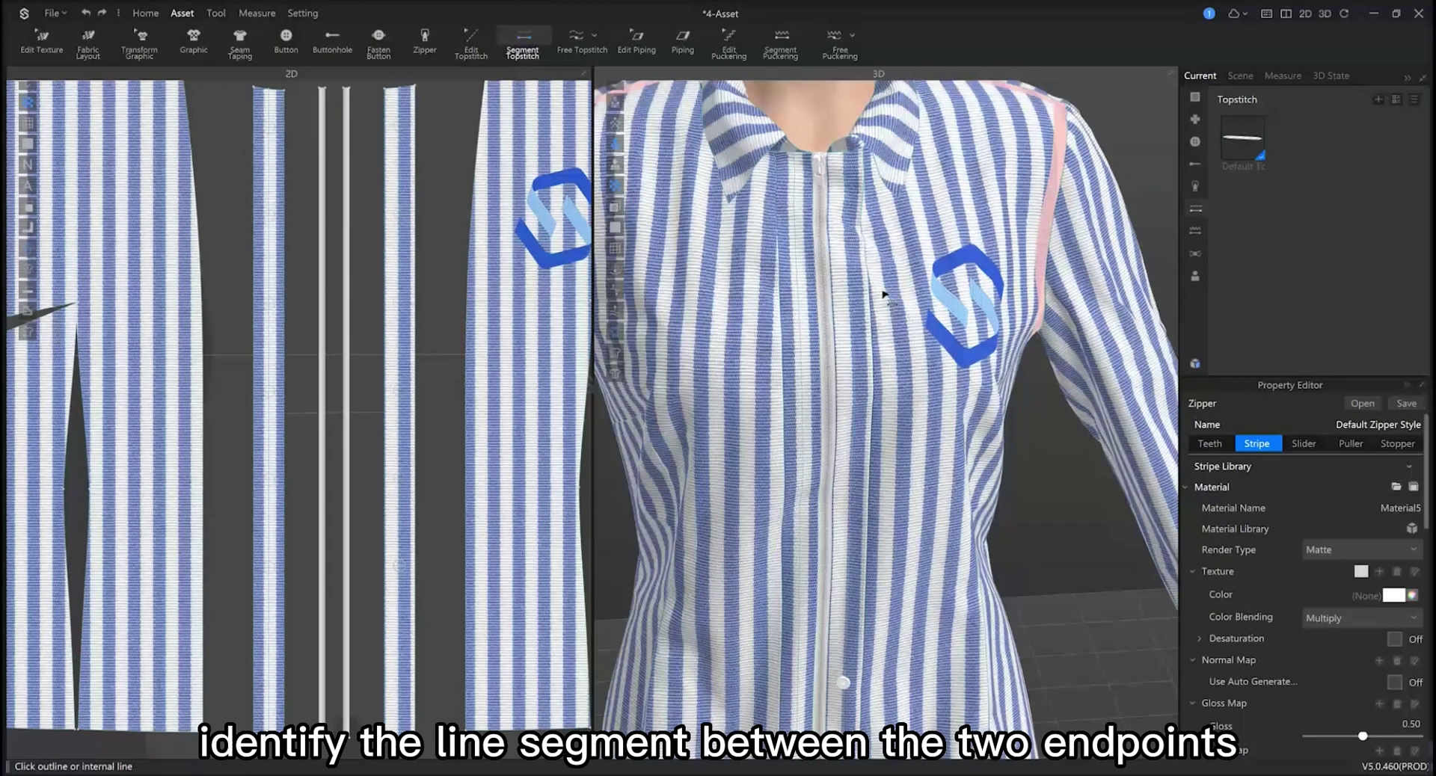
pyautogui.scroll(-2, 853, 262)
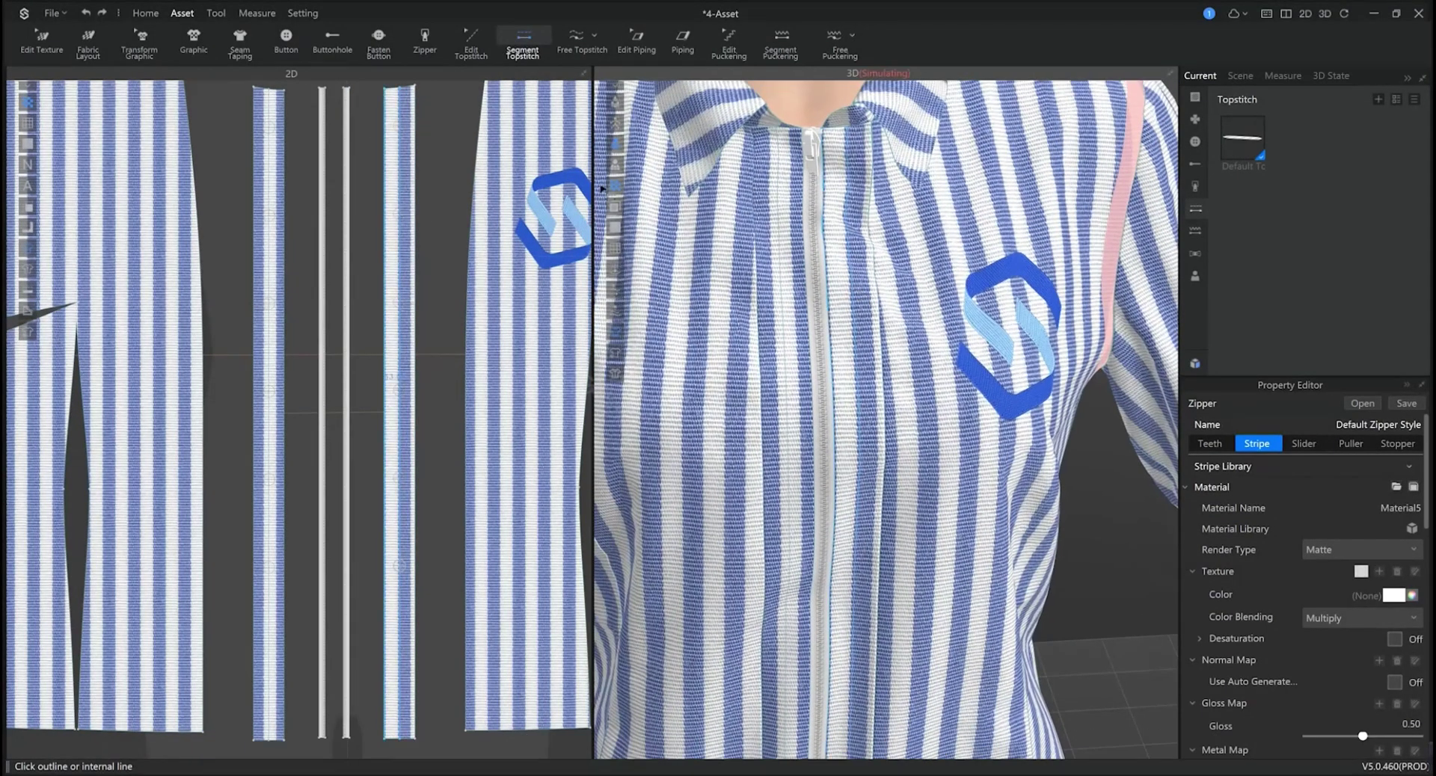
pyautogui.click(415, 174)
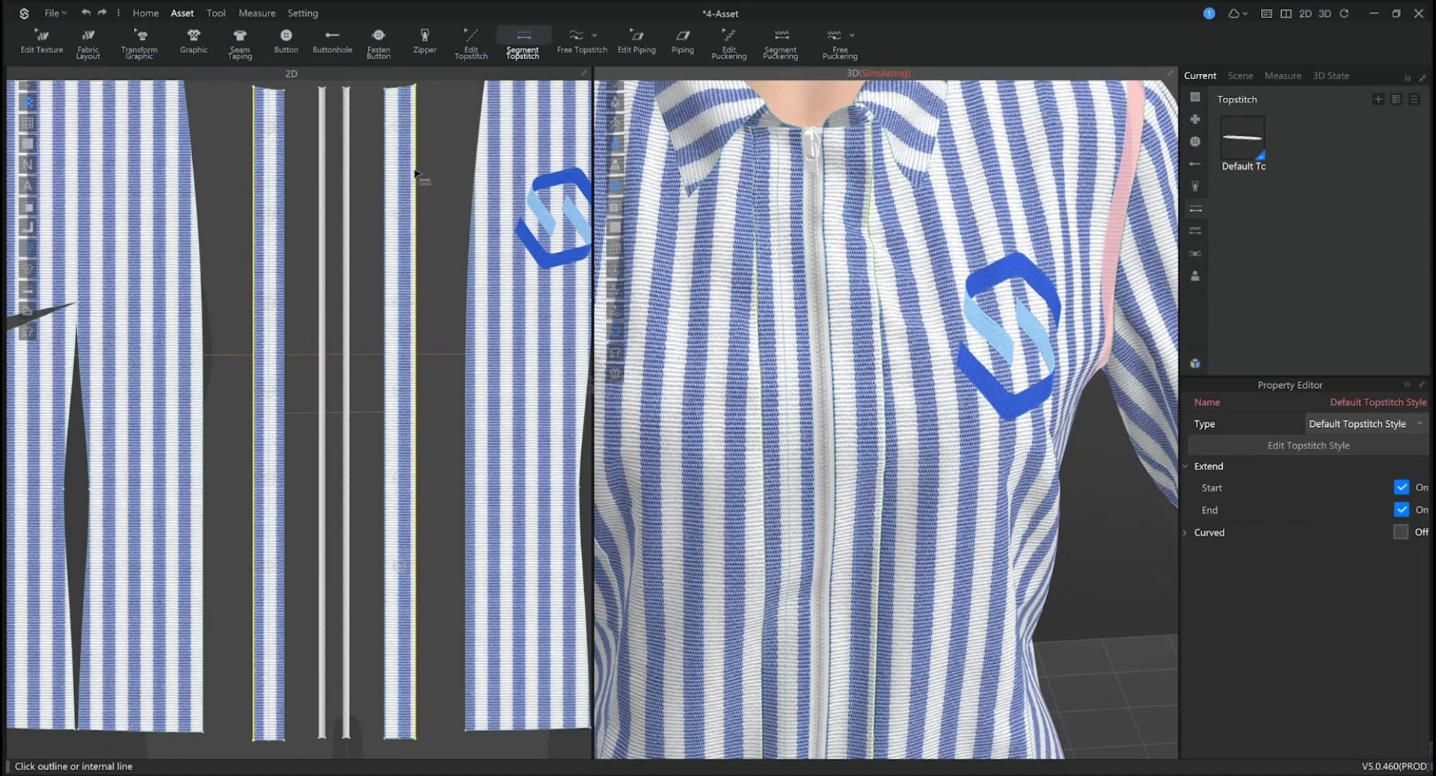
pyautogui.scroll(3, 872, 213)
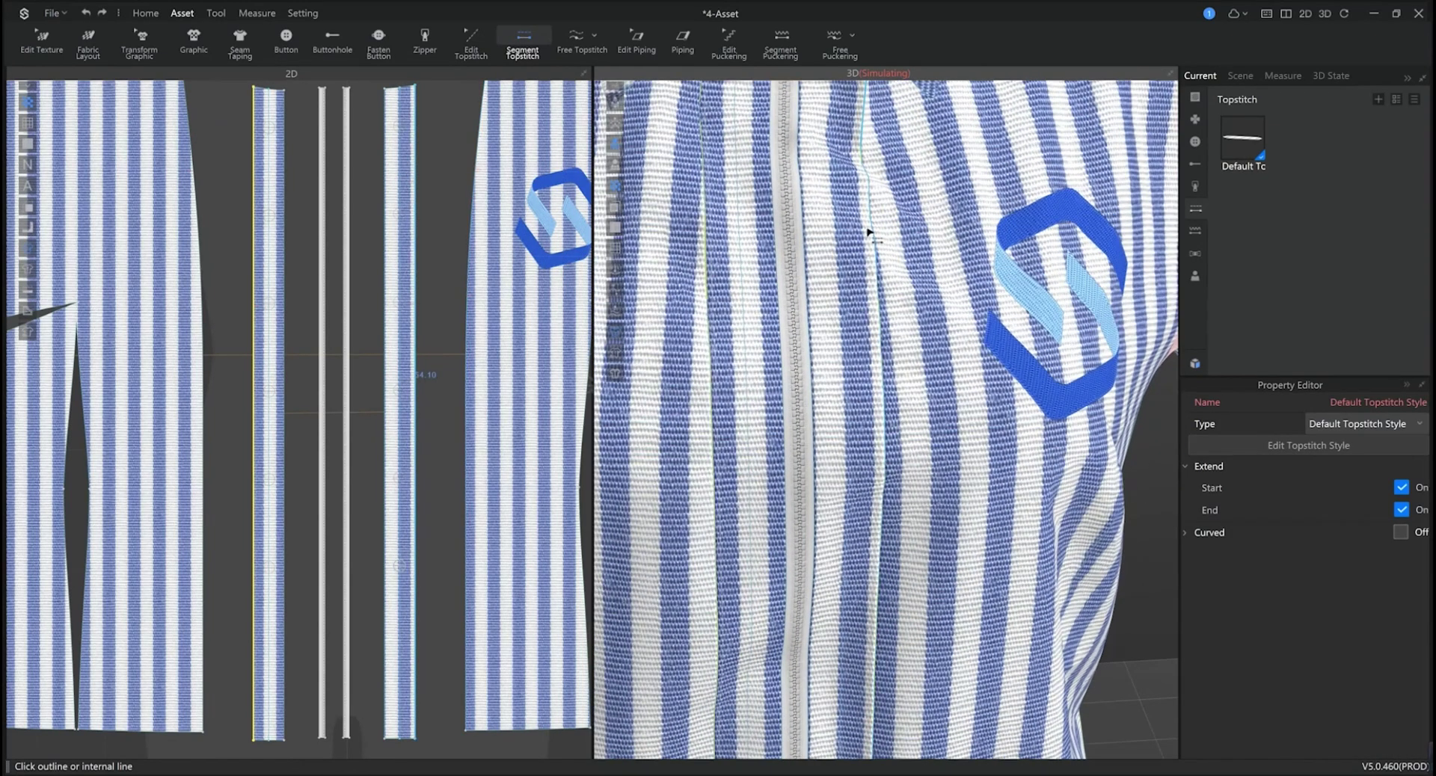
pyautogui.scroll(-3, 867, 238)
pyautogui.scroll(5, 797, 251)
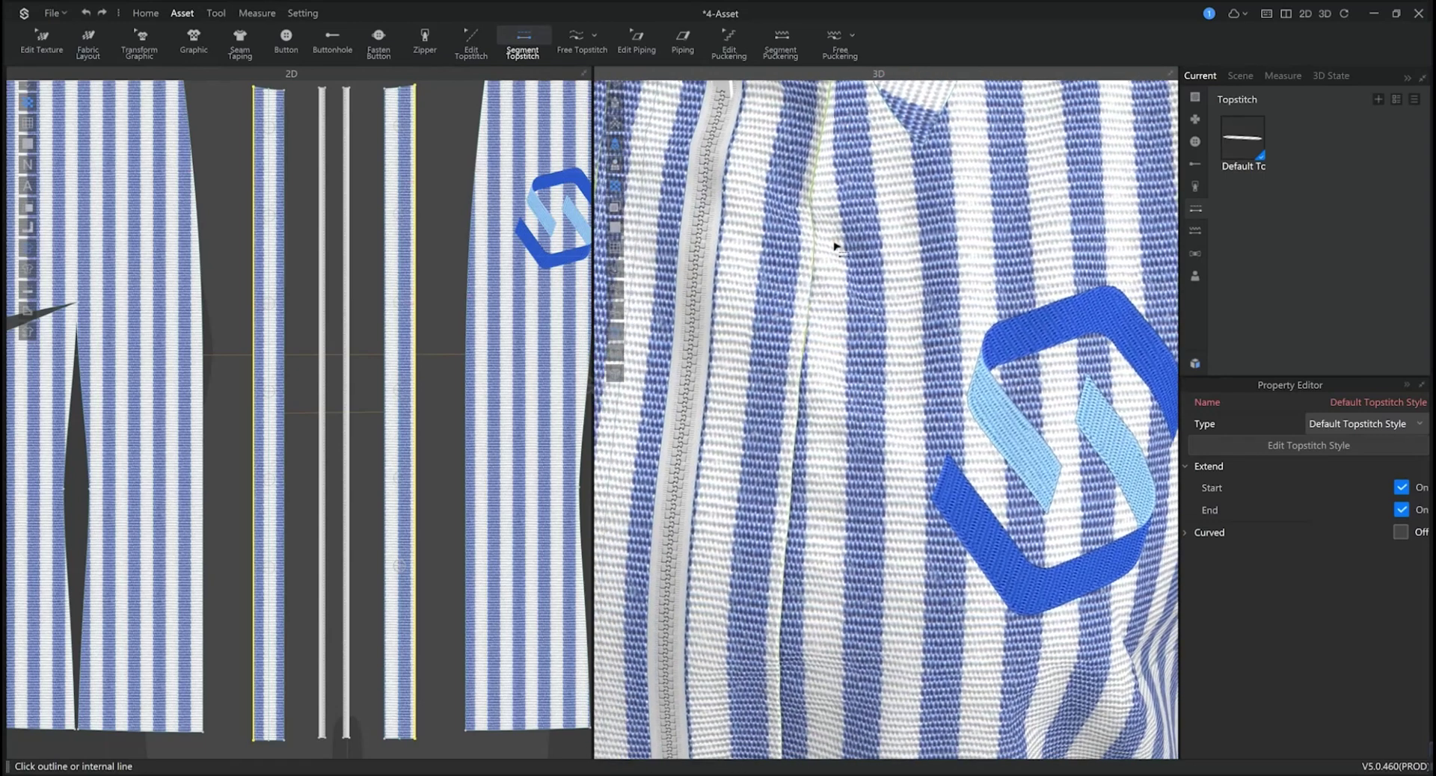
pyautogui.press('space')
pyautogui.click(465, 329)
# Set the Default Topstitch Style offset to 0.5 cm.
pyautogui.click(1280, 437)
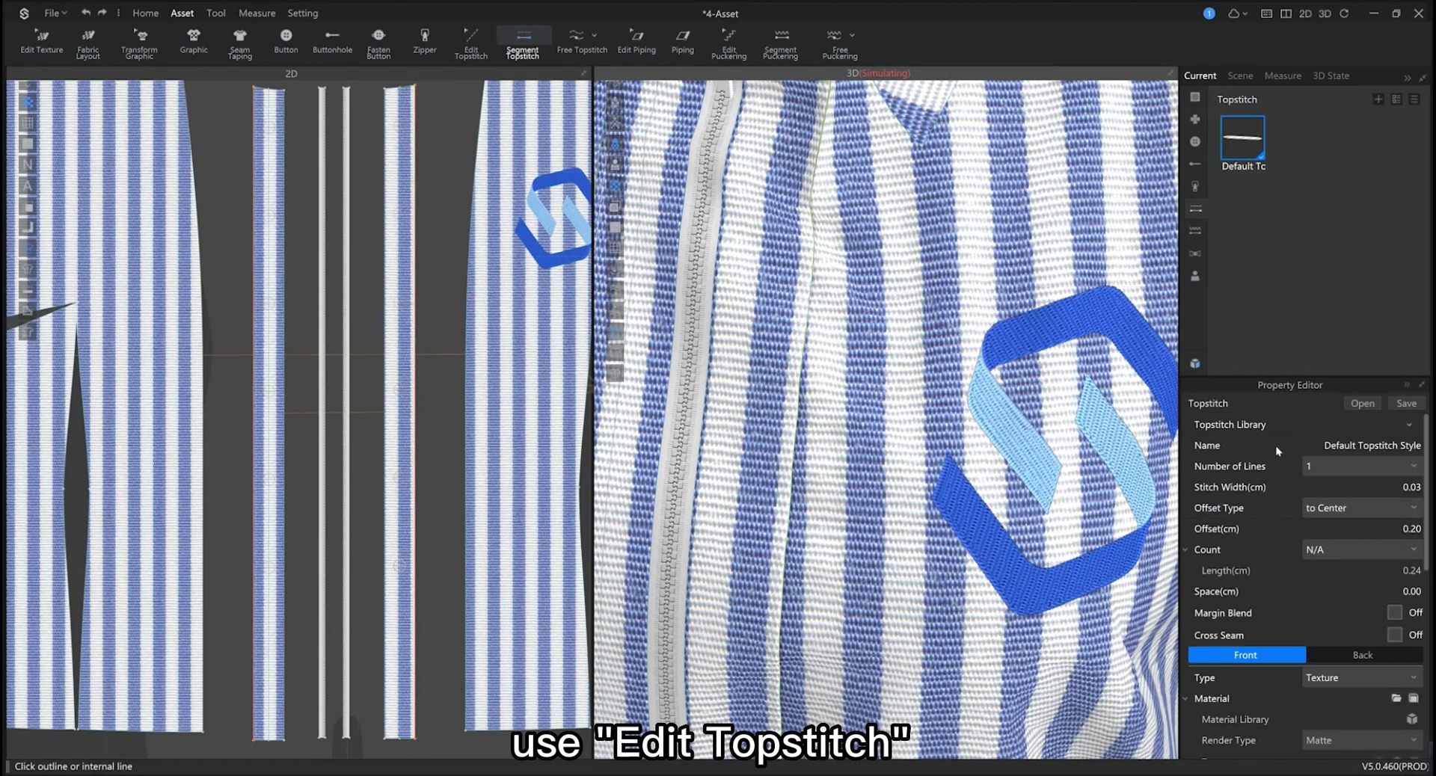
pyautogui.click(1414, 530)
pyautogui.write('0.')
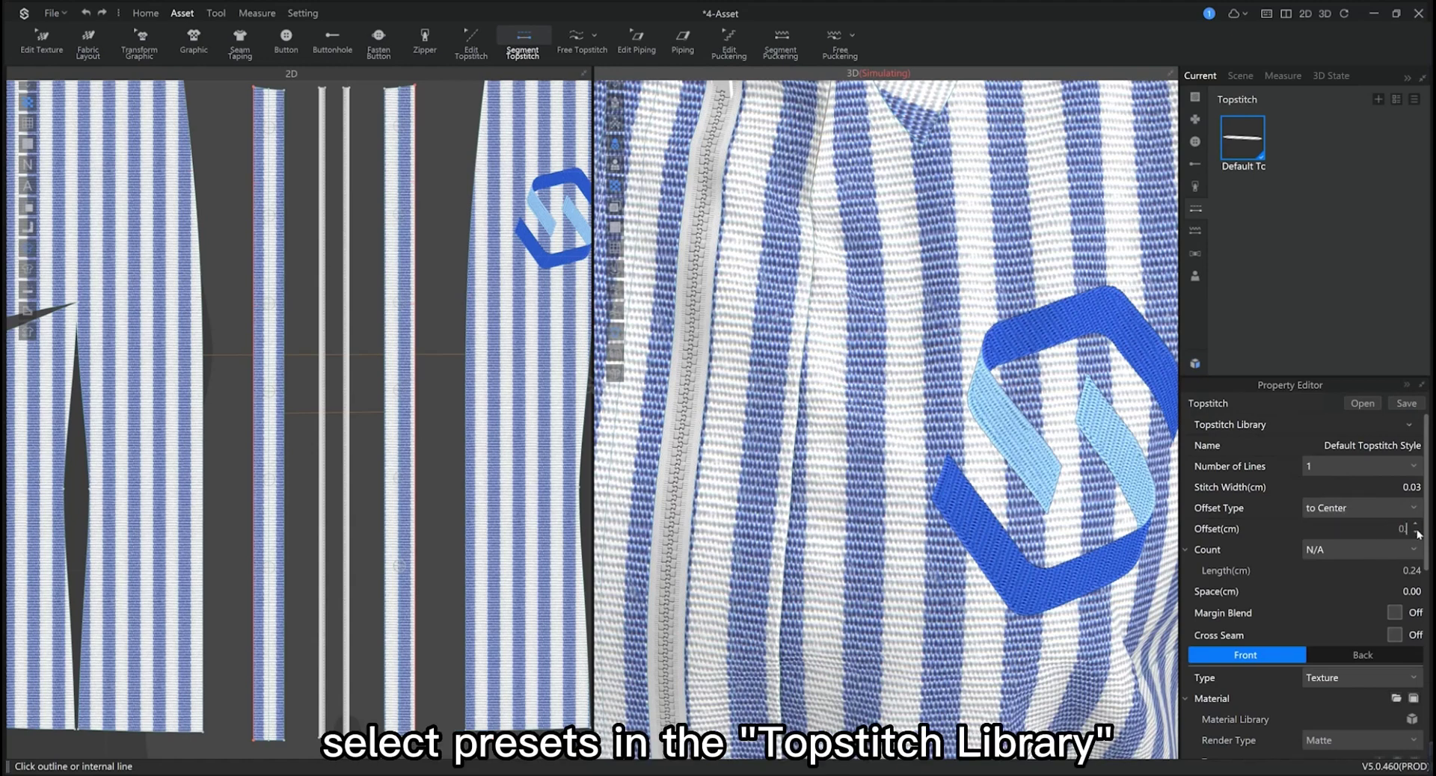
pyautogui.write('5')
pyautogui.press('Return')
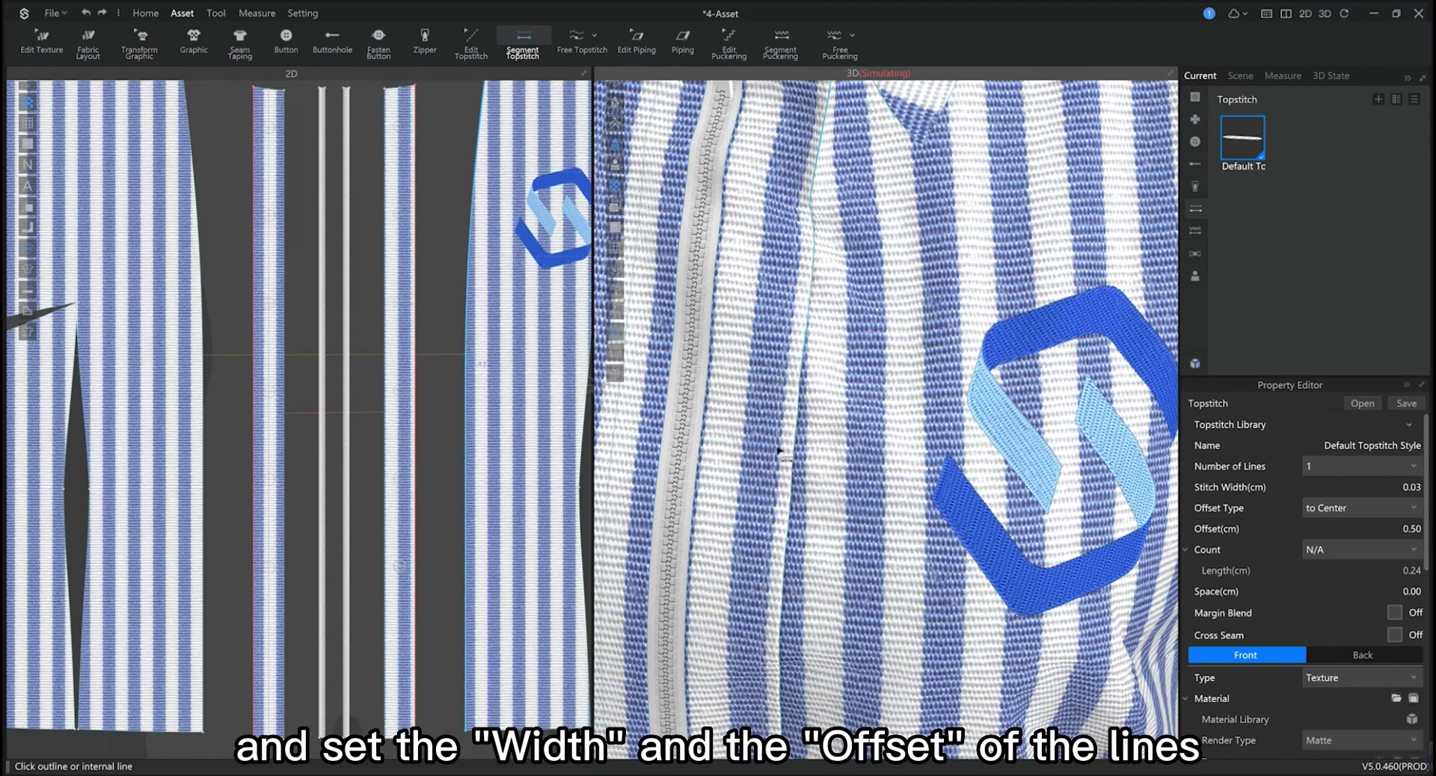
# Draw a free topstitch down the front centre edge from top to hem.
pyautogui.click(576, 38)
pyautogui.scroll(-2, 380, 233)
pyautogui.moveTo(380, 234); pyautogui.dragTo(291, 272, button='right')
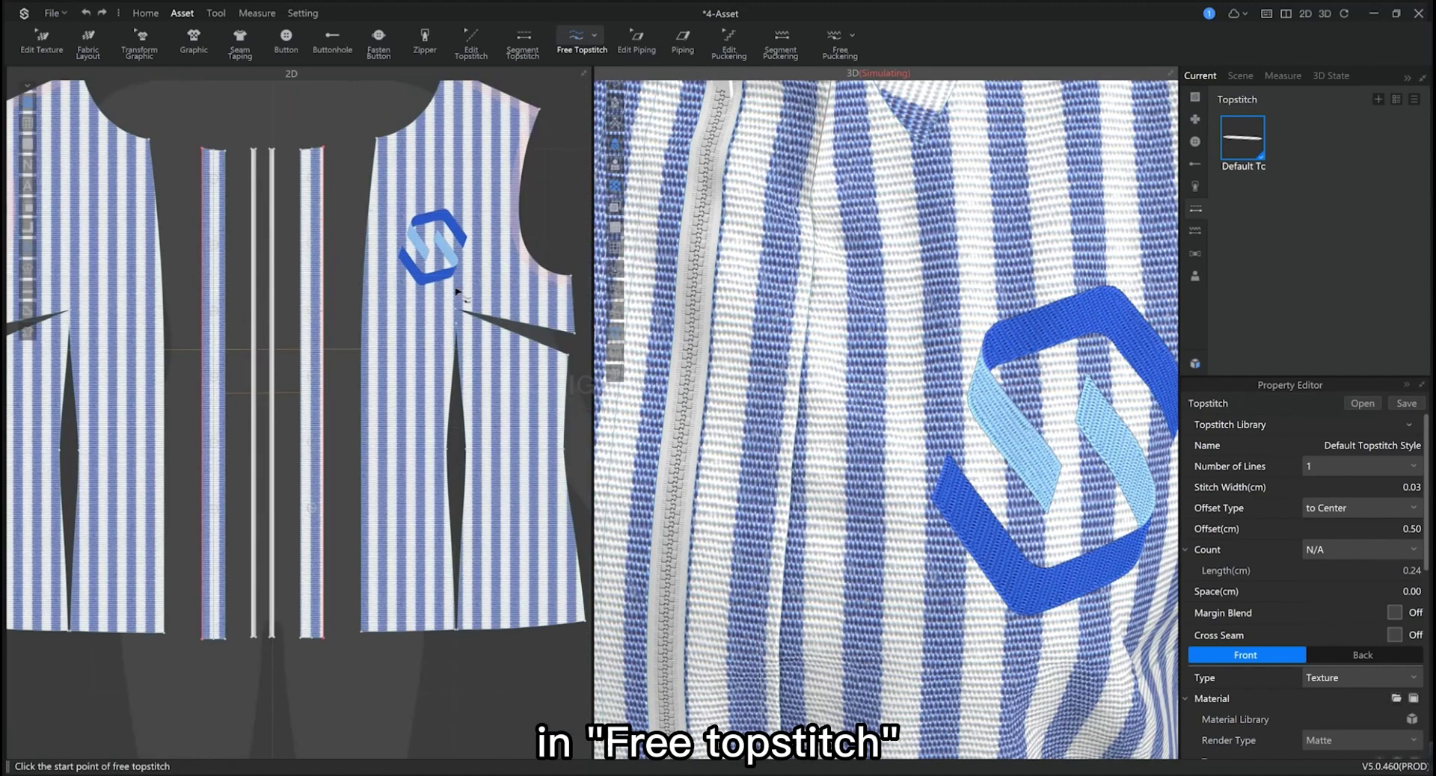
pyautogui.click(378, 142)
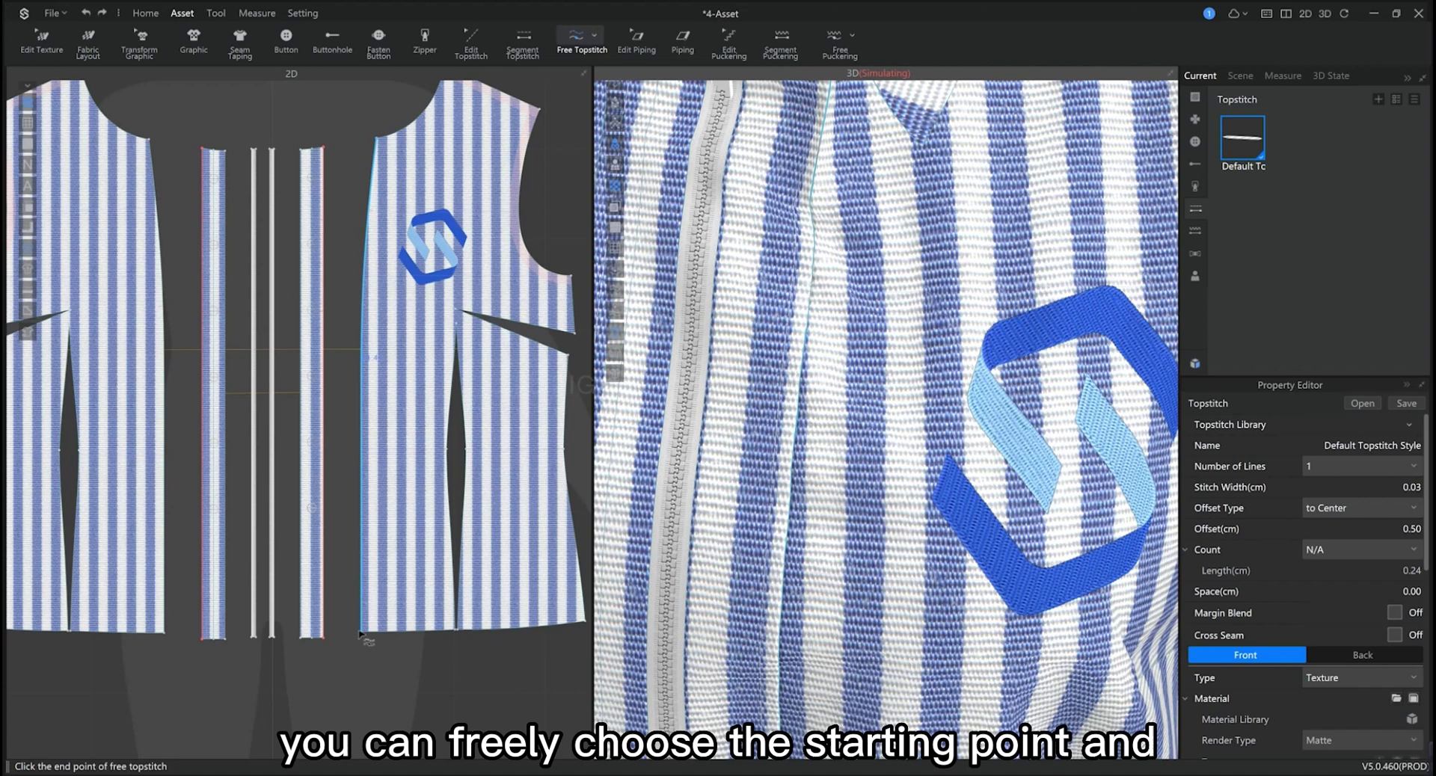
pyautogui.click(390, 611)
pyautogui.scroll(3, 806, 446)
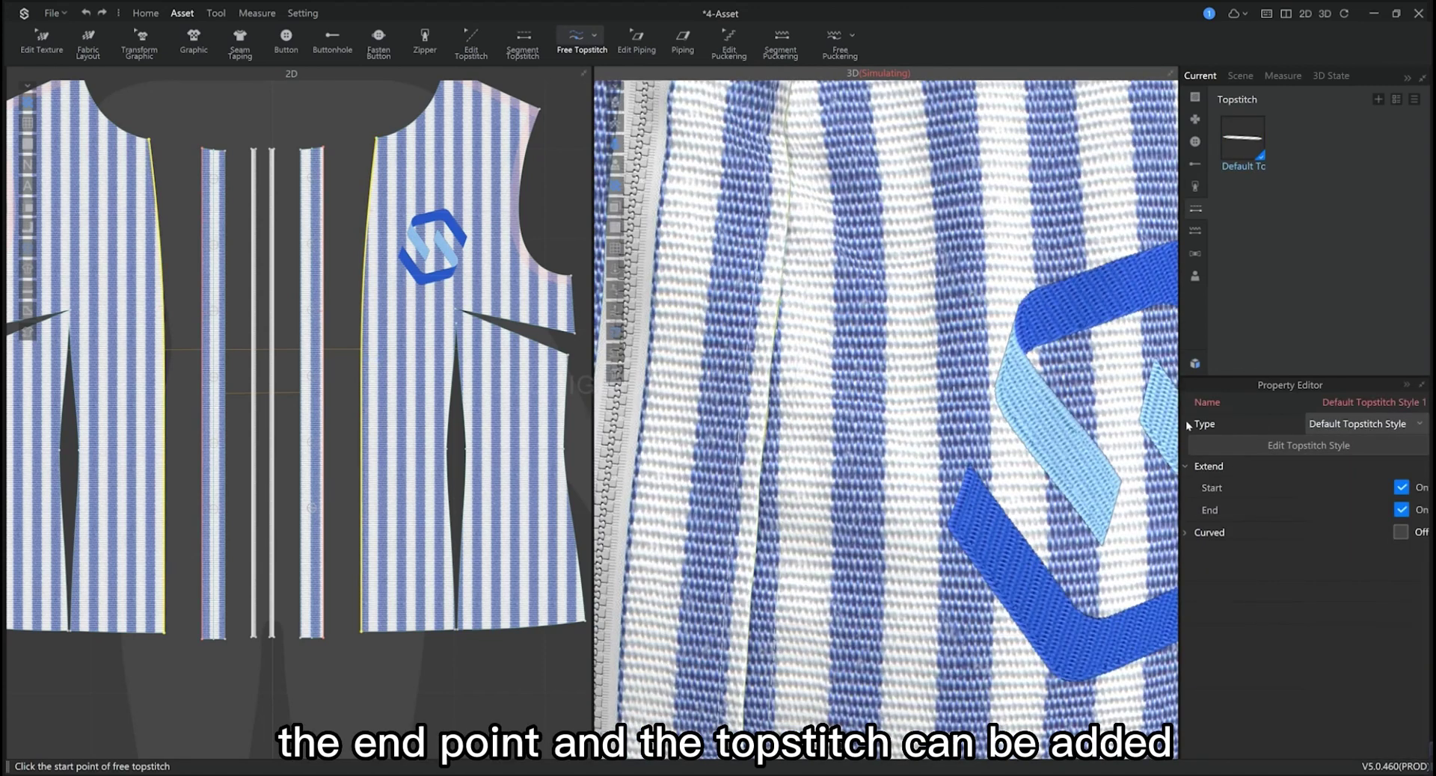
# Apply a thicker zigzag Topstitch Library preset with 3 stitch lines.
pyautogui.click(1232, 448)
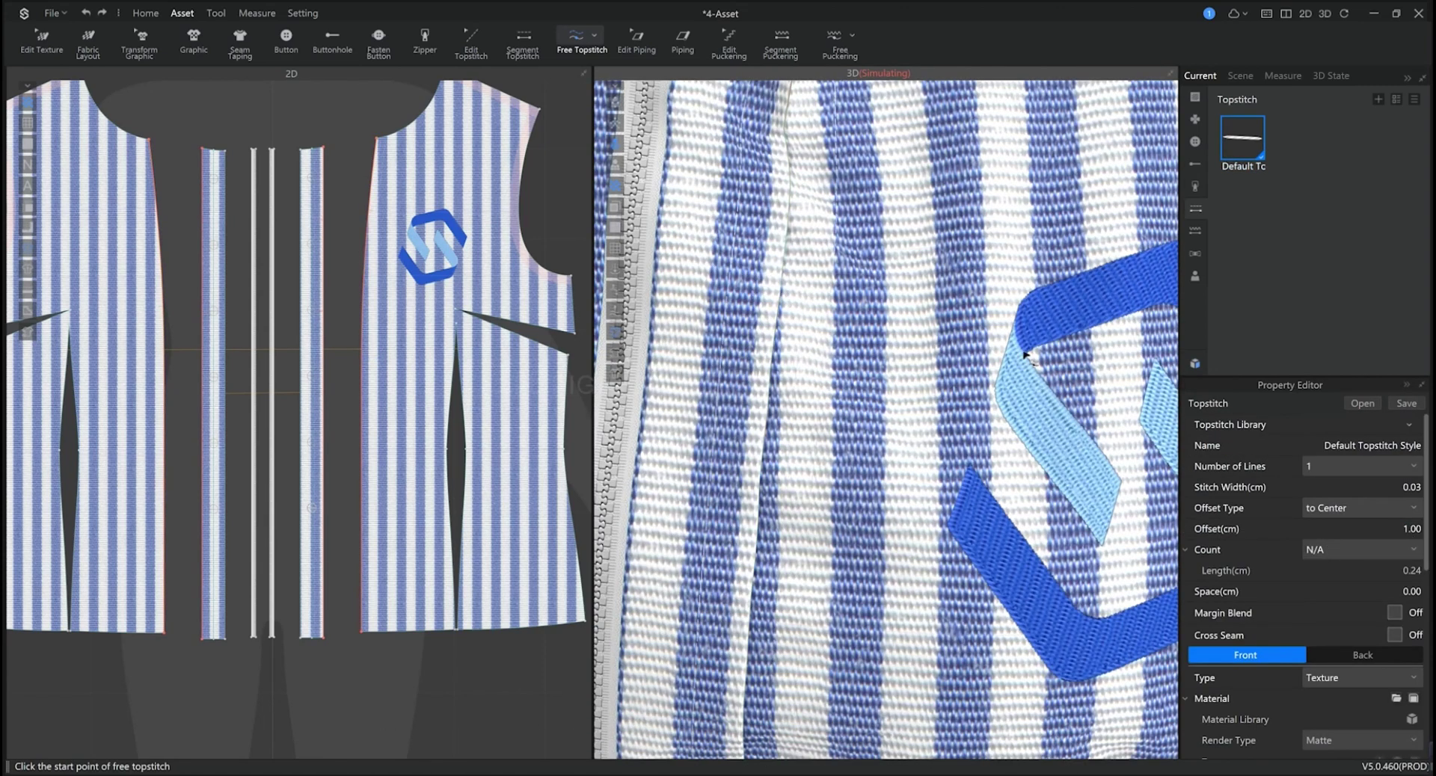
pyautogui.click(1409, 424)
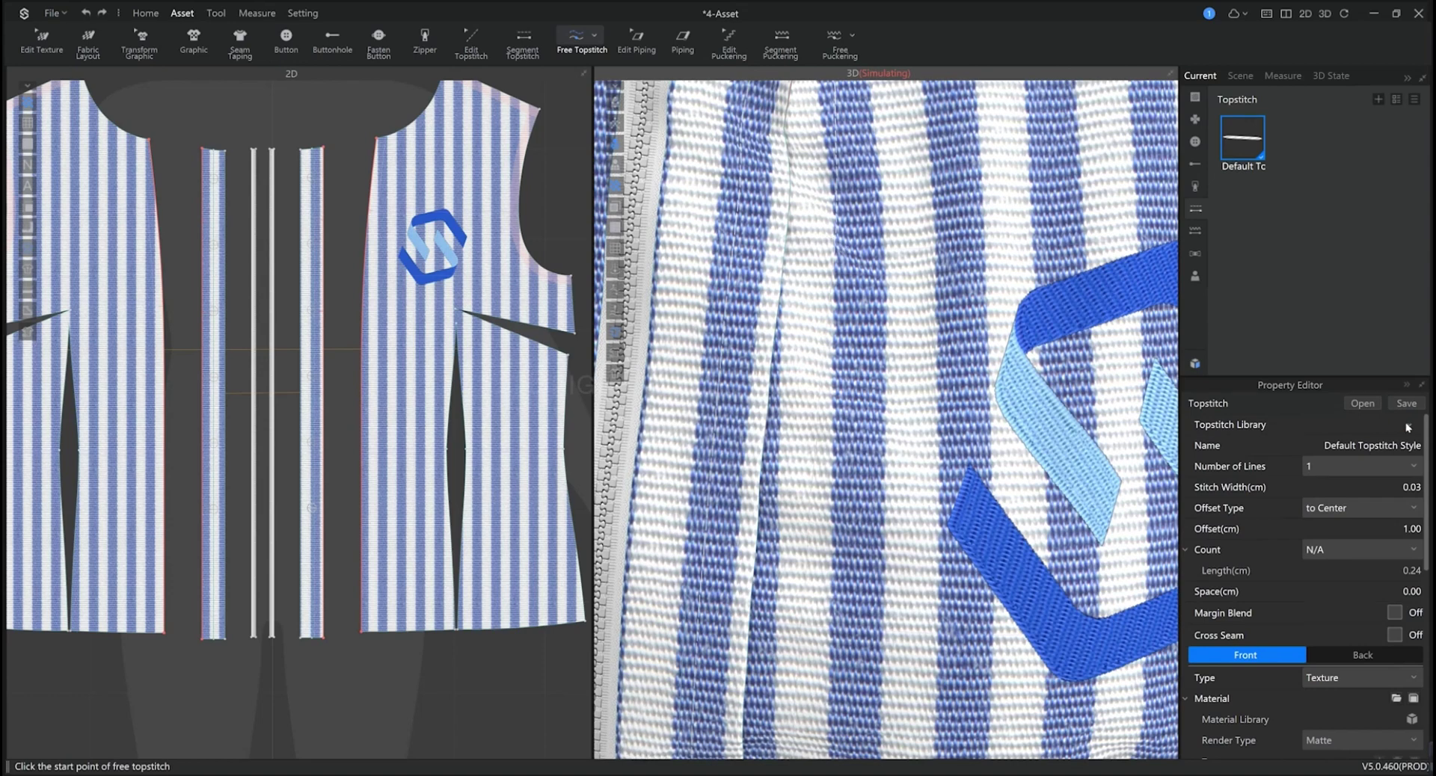
pyautogui.click(1378, 516)
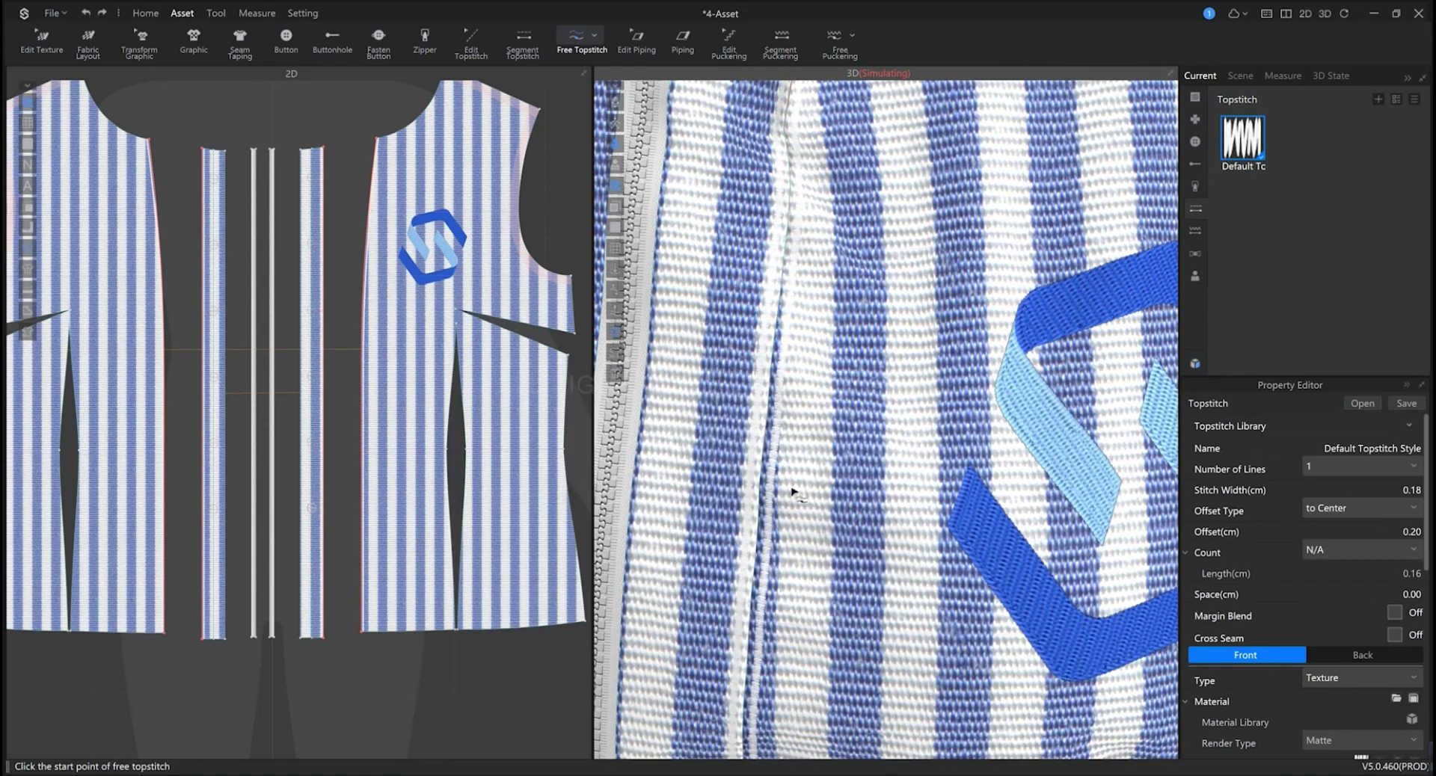
pyautogui.click(1326, 469)
pyautogui.click(1334, 506)
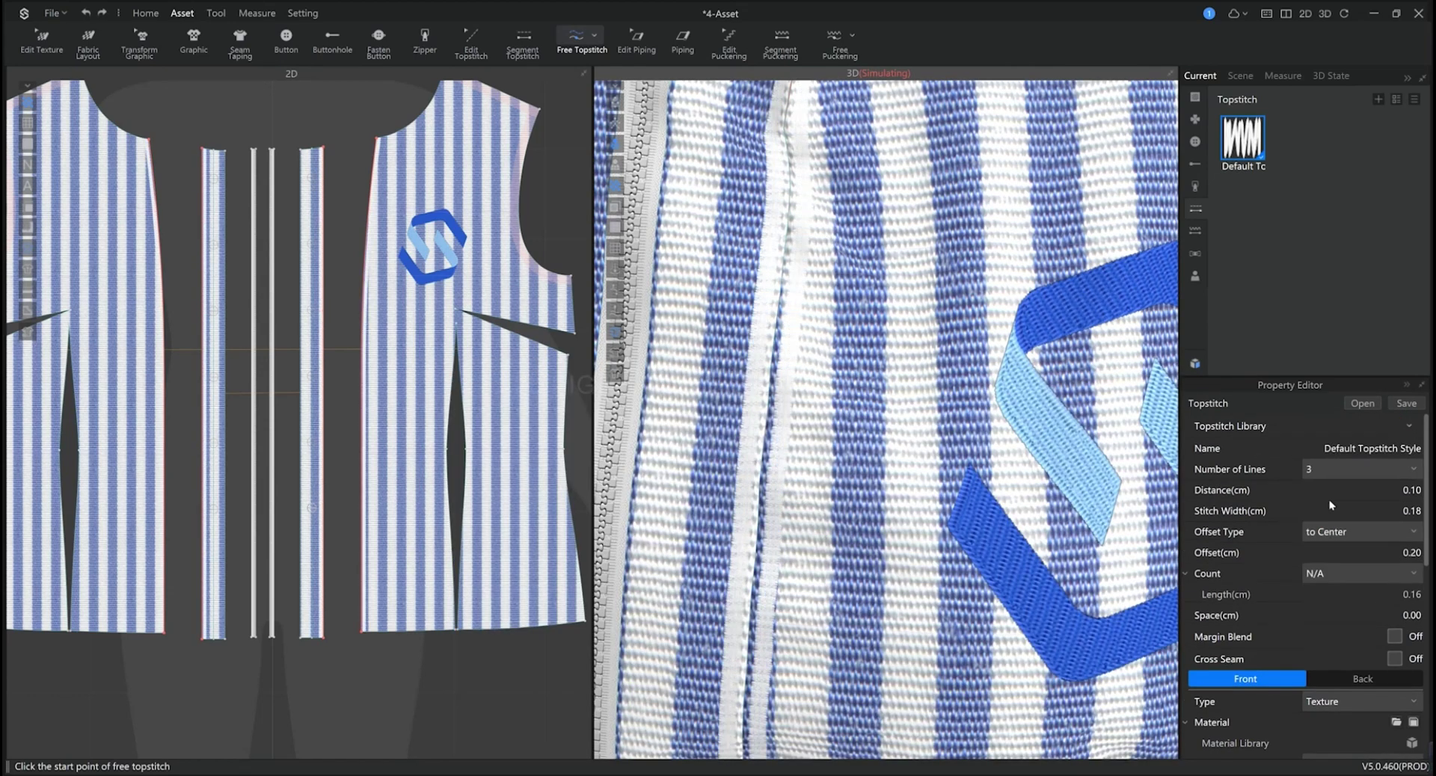
pyautogui.click(673, 49)
pyautogui.scroll(-10, 848, 427)
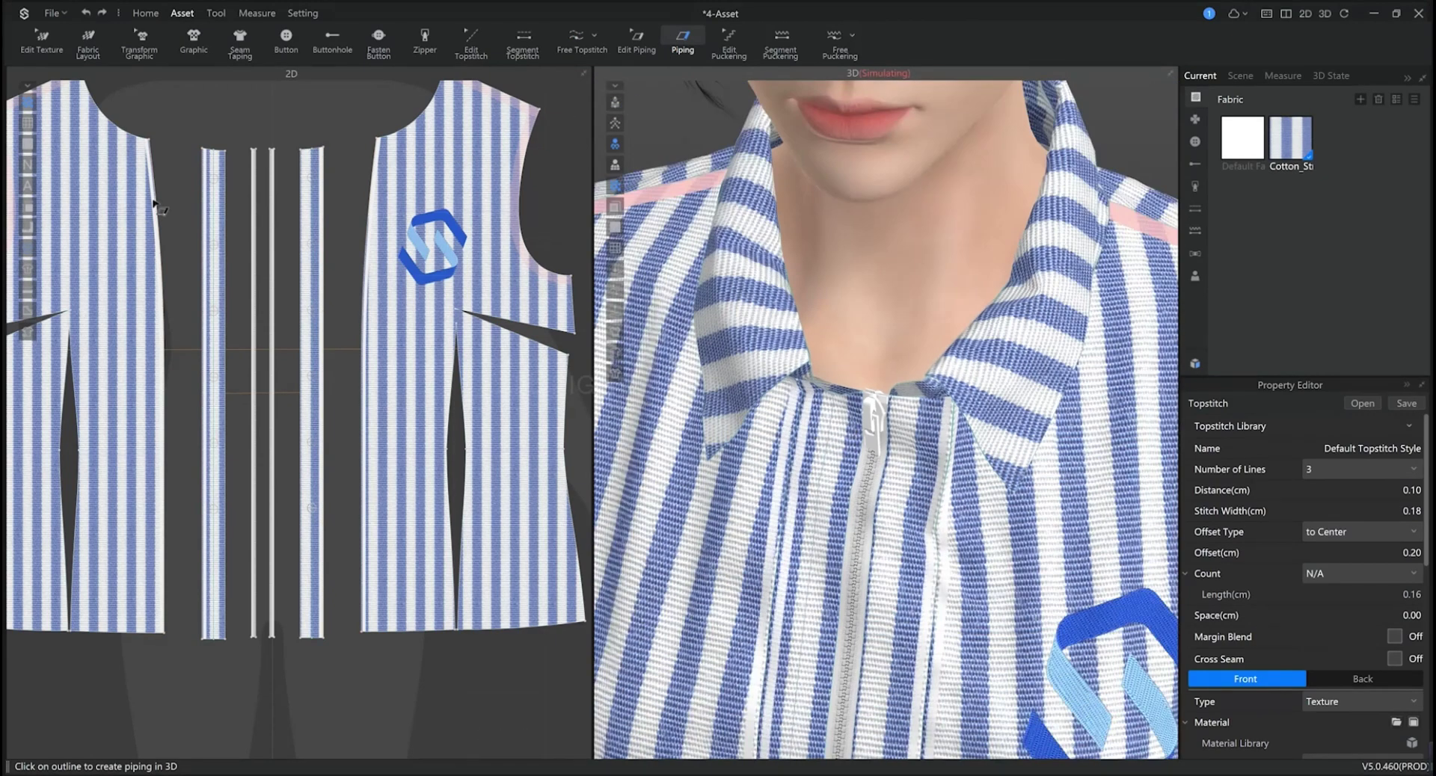
# Run Piping1 along the collar's outer edge to its corner, then simulate the shirt.
pyautogui.moveTo(229, 189); pyautogui.dragTo(193, 364, button='right')
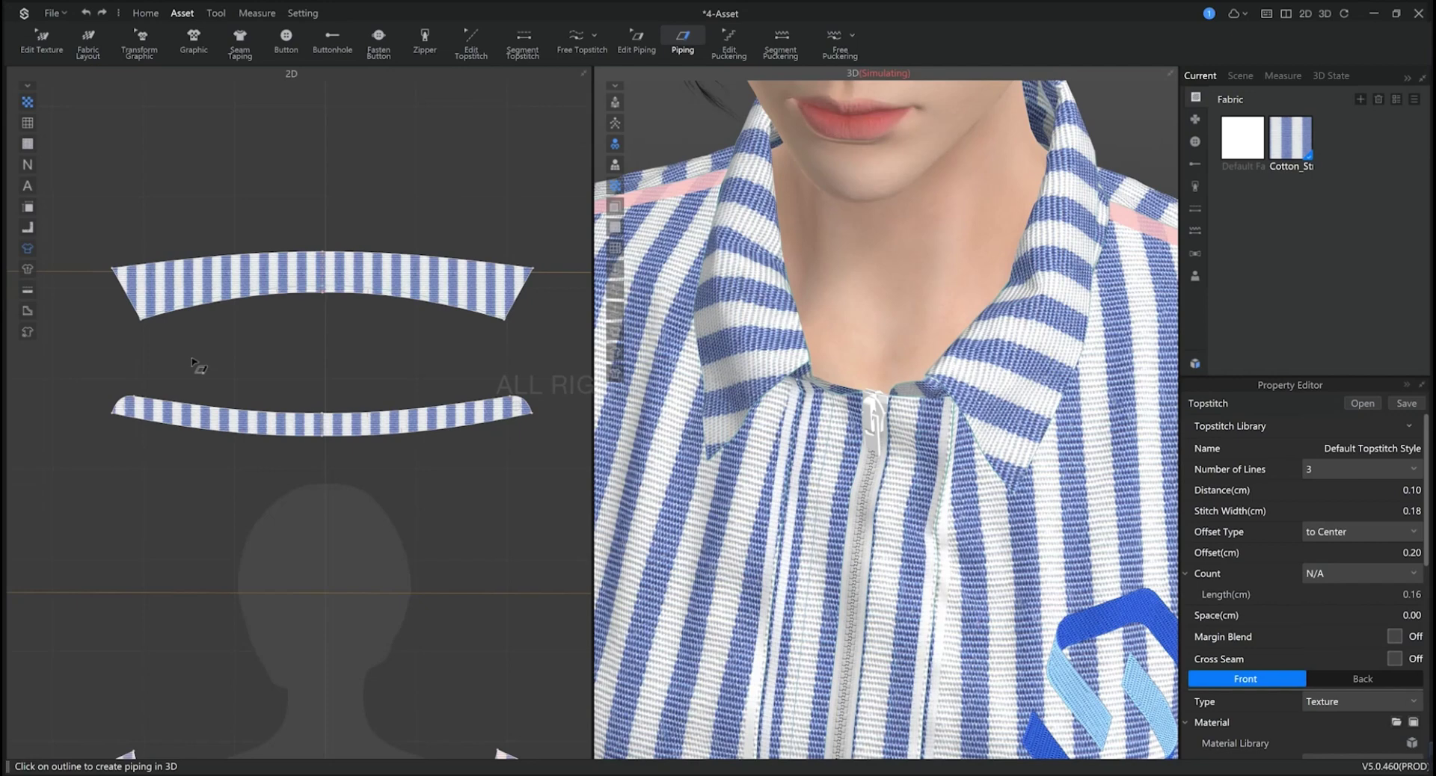
pyautogui.click(116, 270)
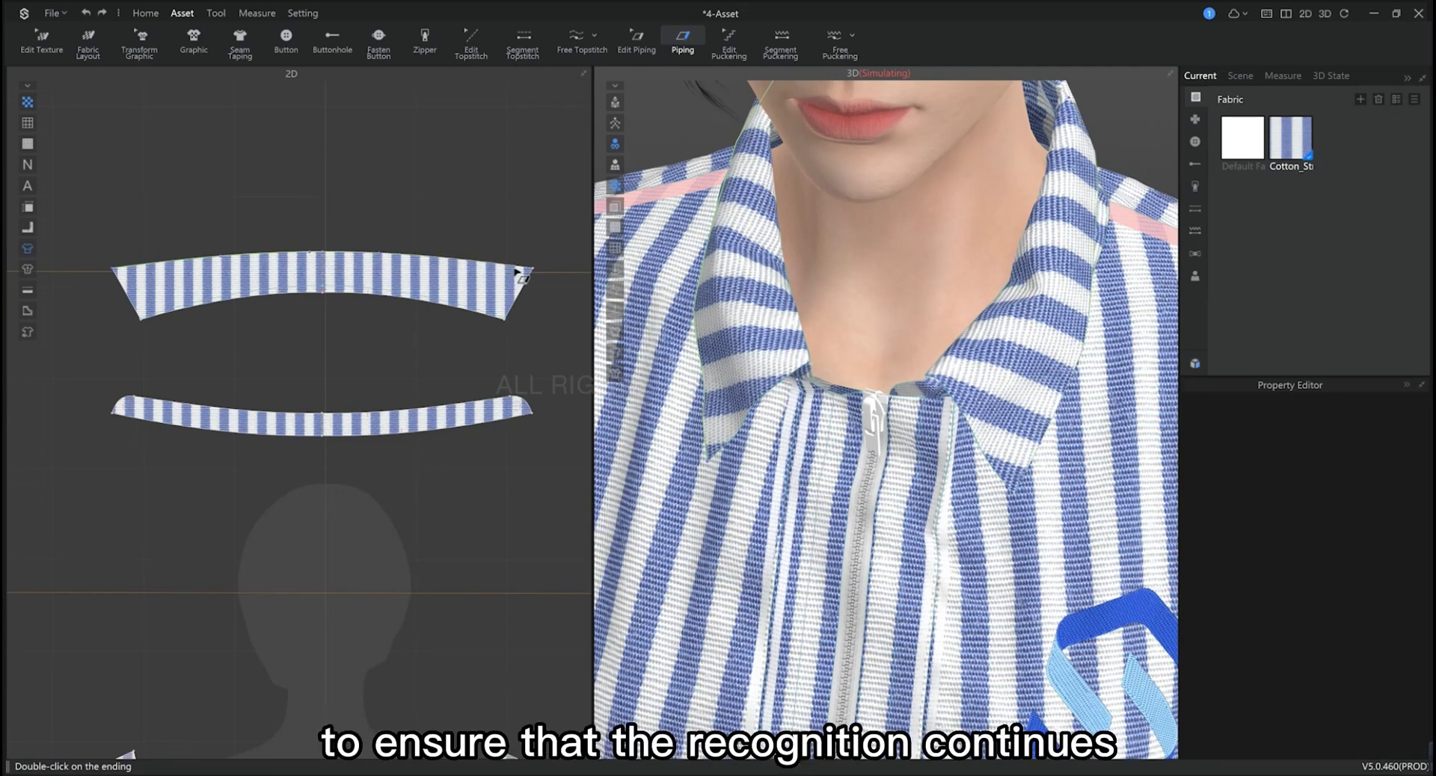
pyautogui.doubleClick(536, 274)
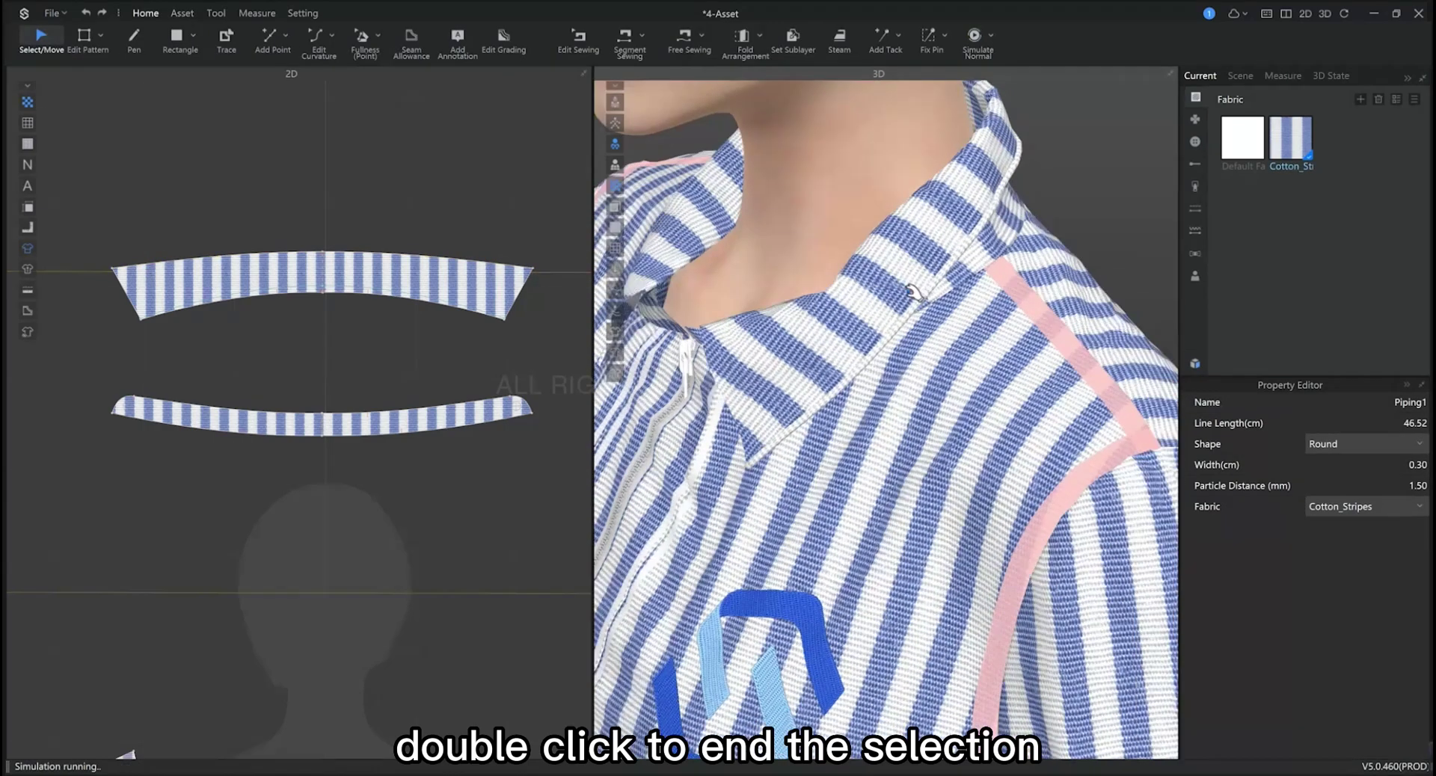
pyautogui.click(1028, 210)
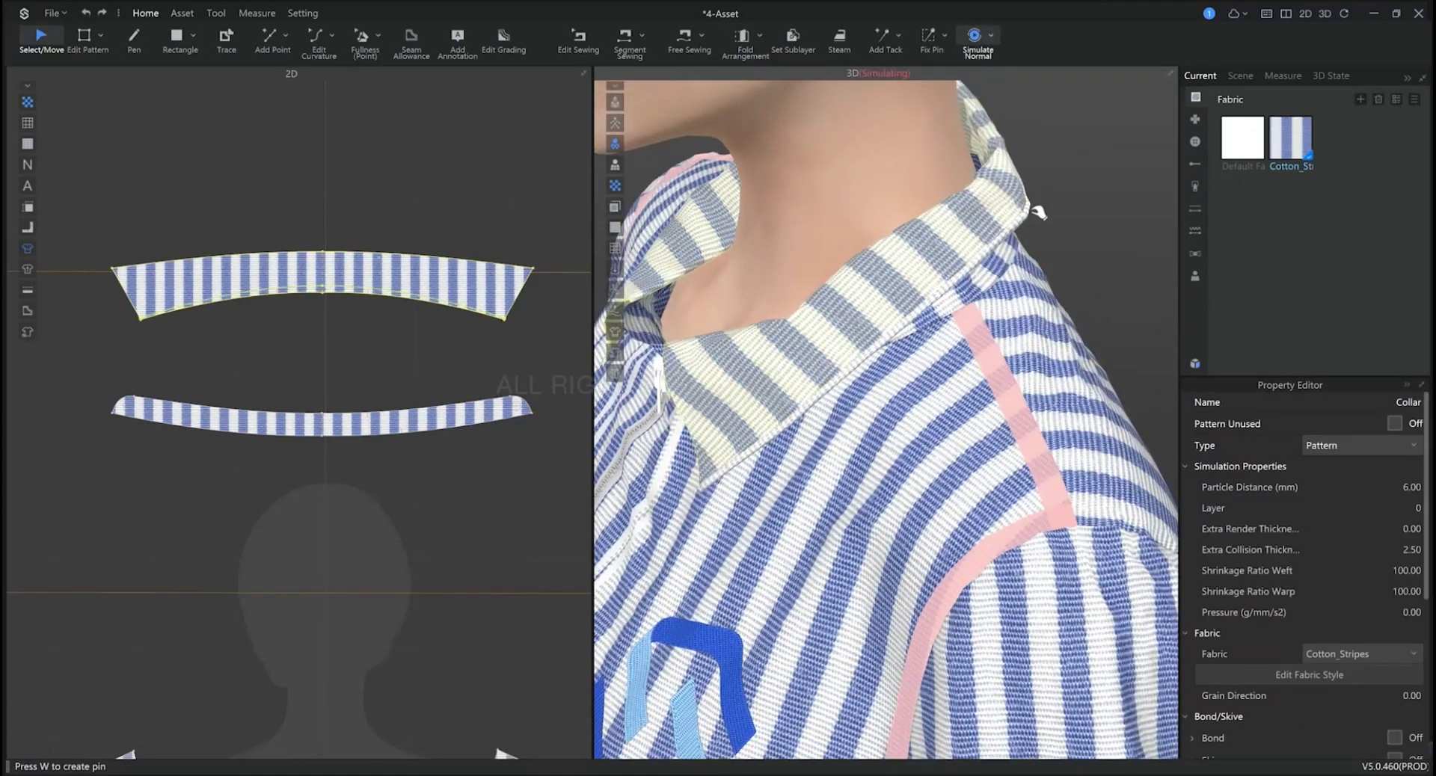
pyautogui.press('space')
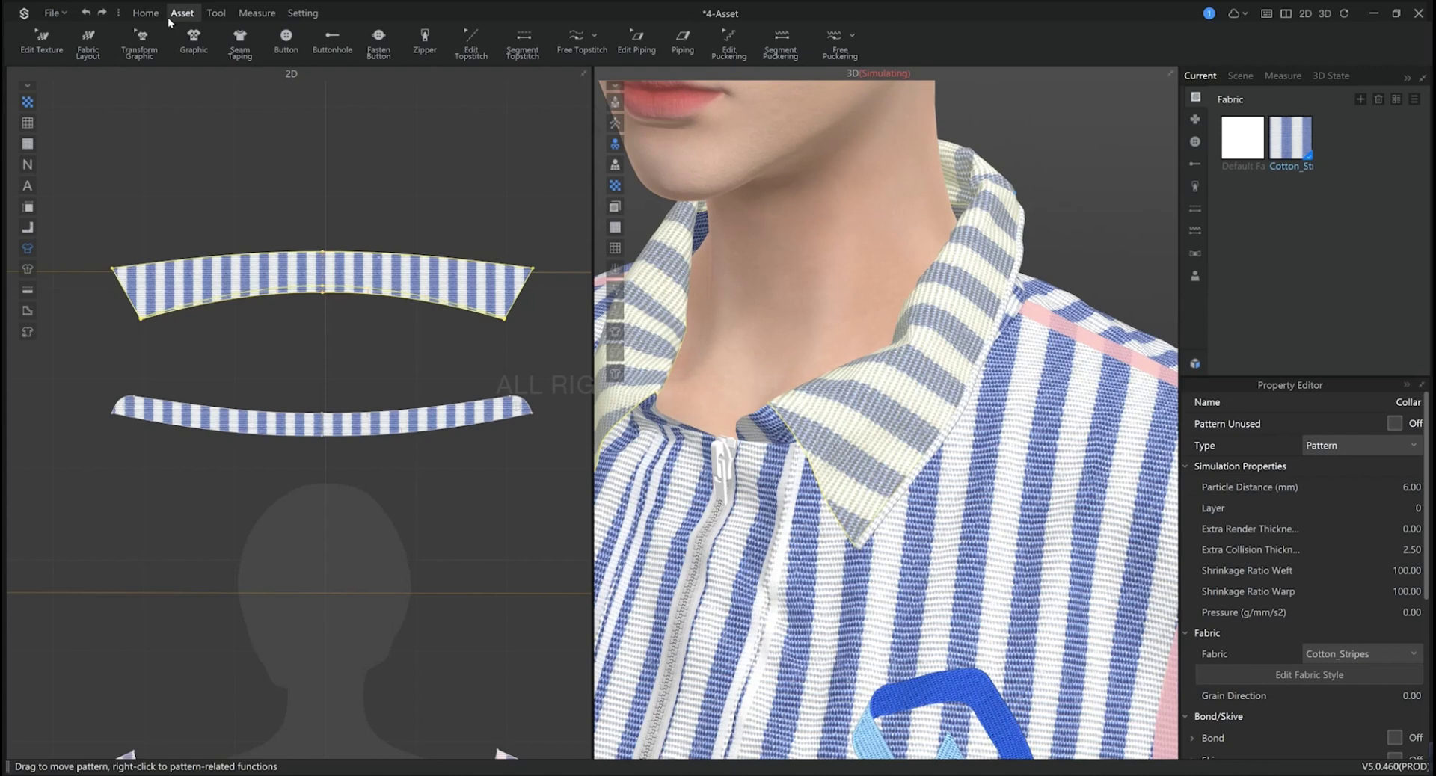
# Switch the collar piping shape to Flatten and back to Round, keeping Cotton_Stripes fabric.
pyautogui.click(636, 39)
pyautogui.click(462, 263)
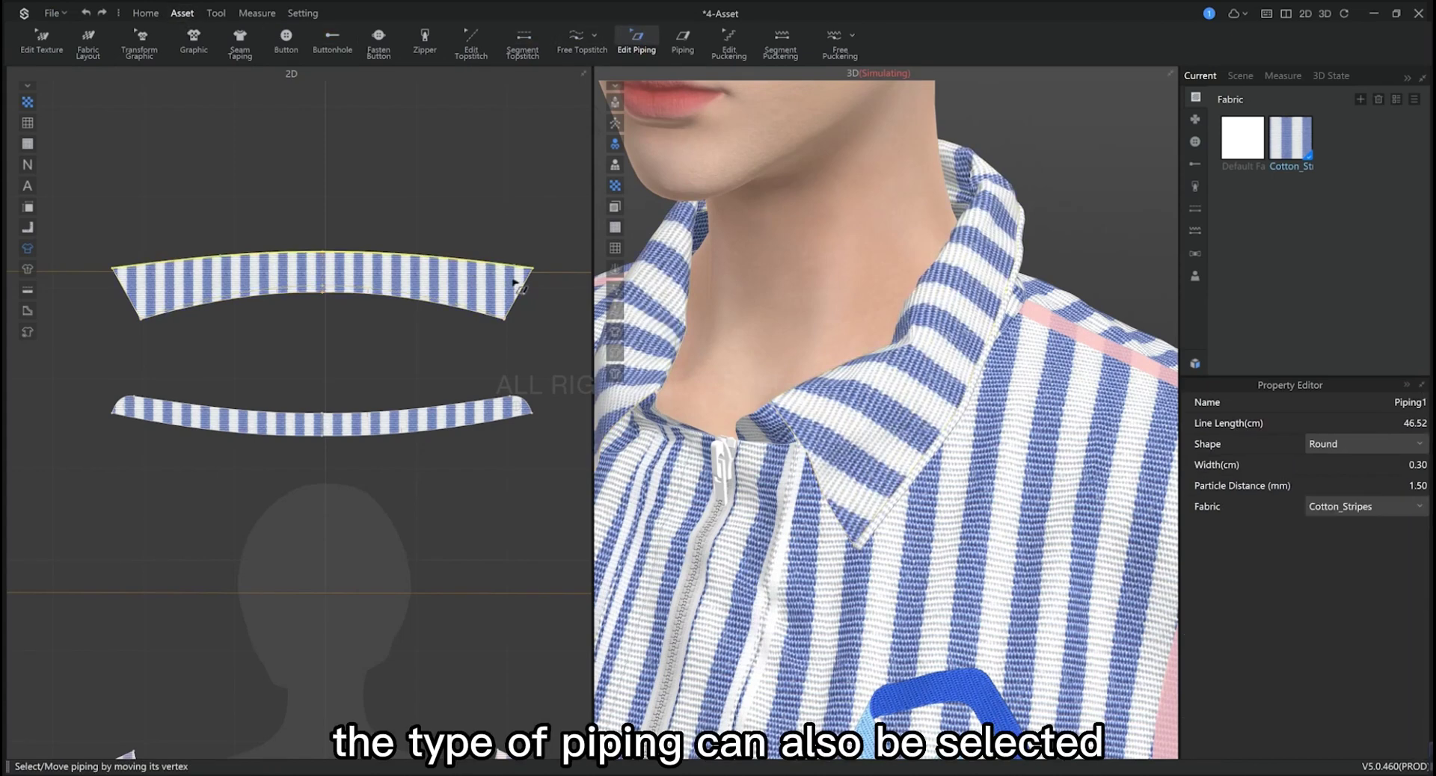
pyautogui.click(1345, 444)
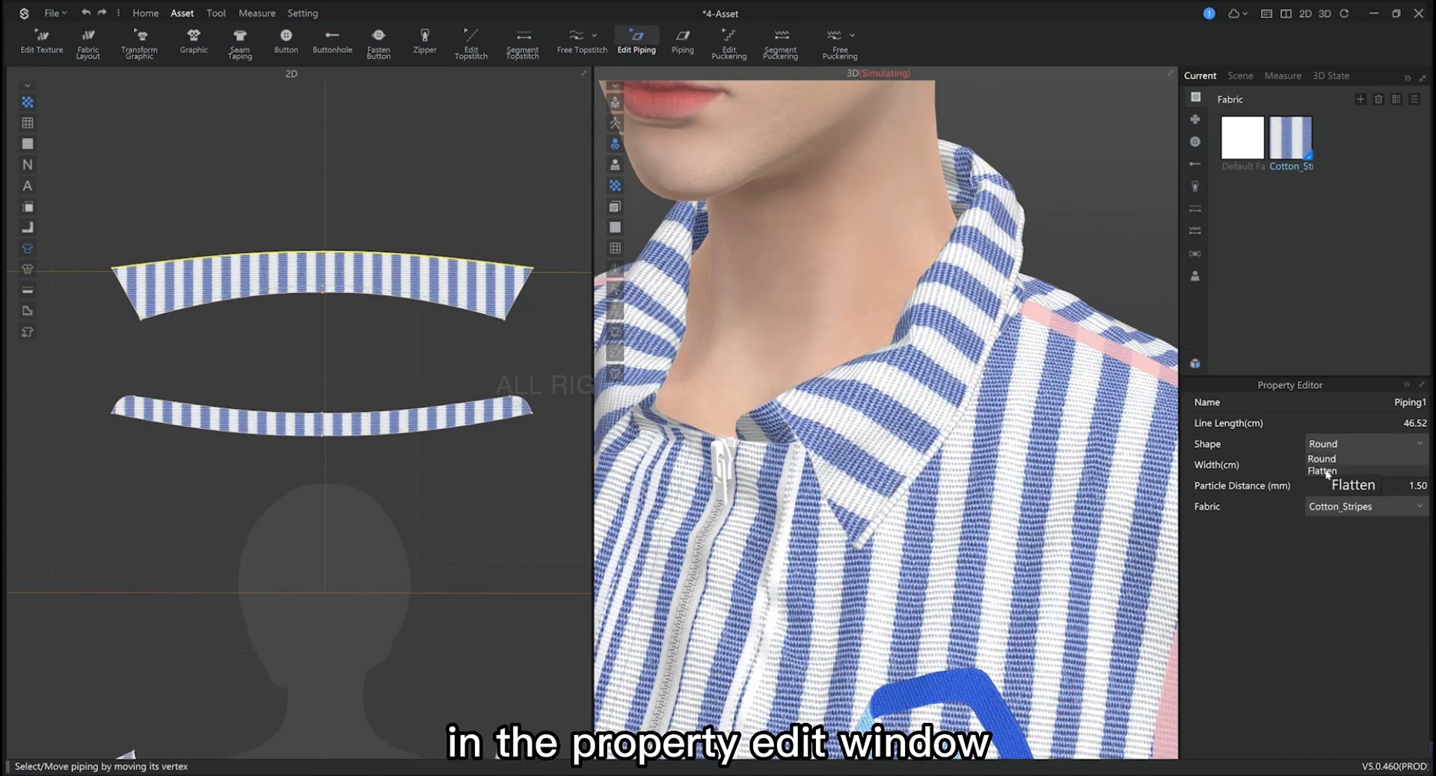
pyautogui.click(1325, 468)
pyautogui.click(1325, 448)
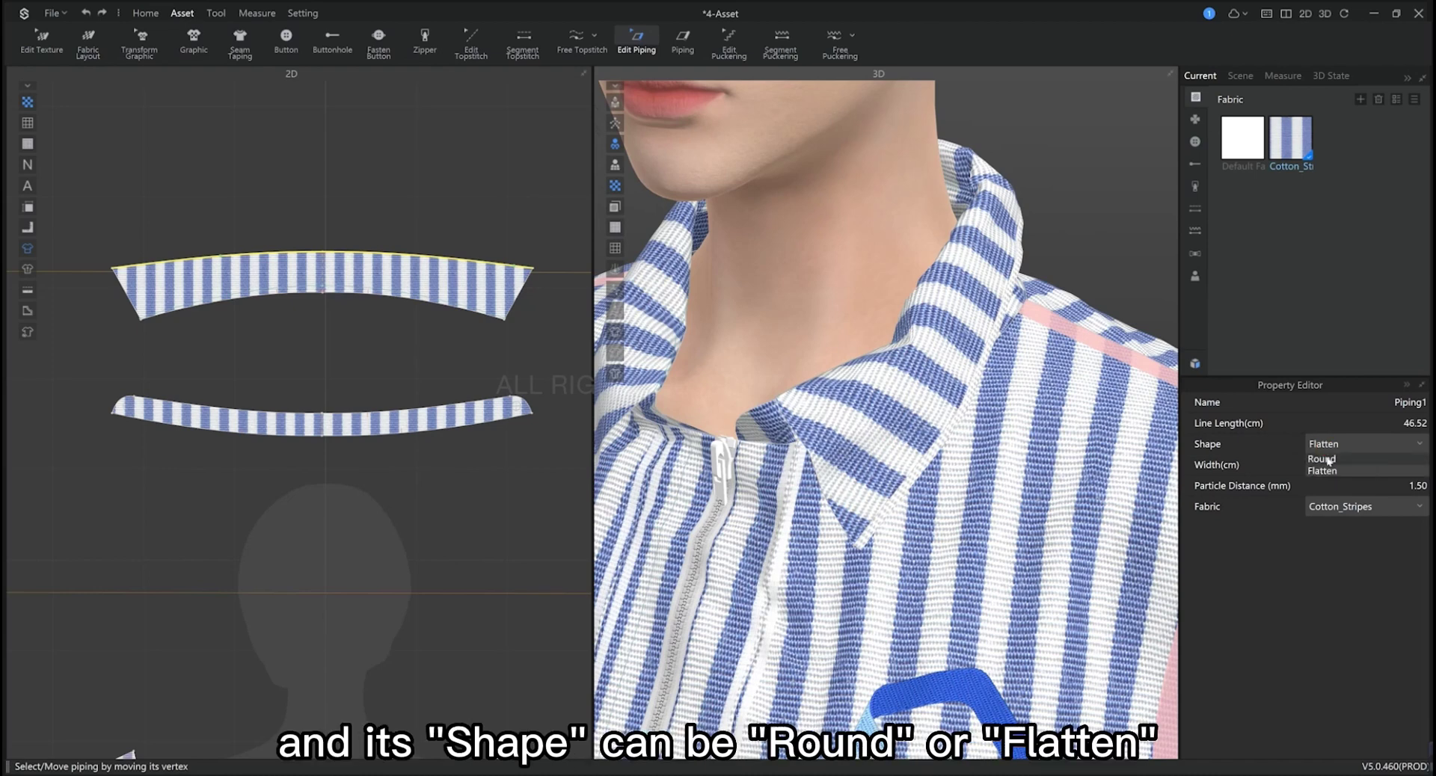
pyautogui.click(1316, 457)
pyautogui.click(1317, 506)
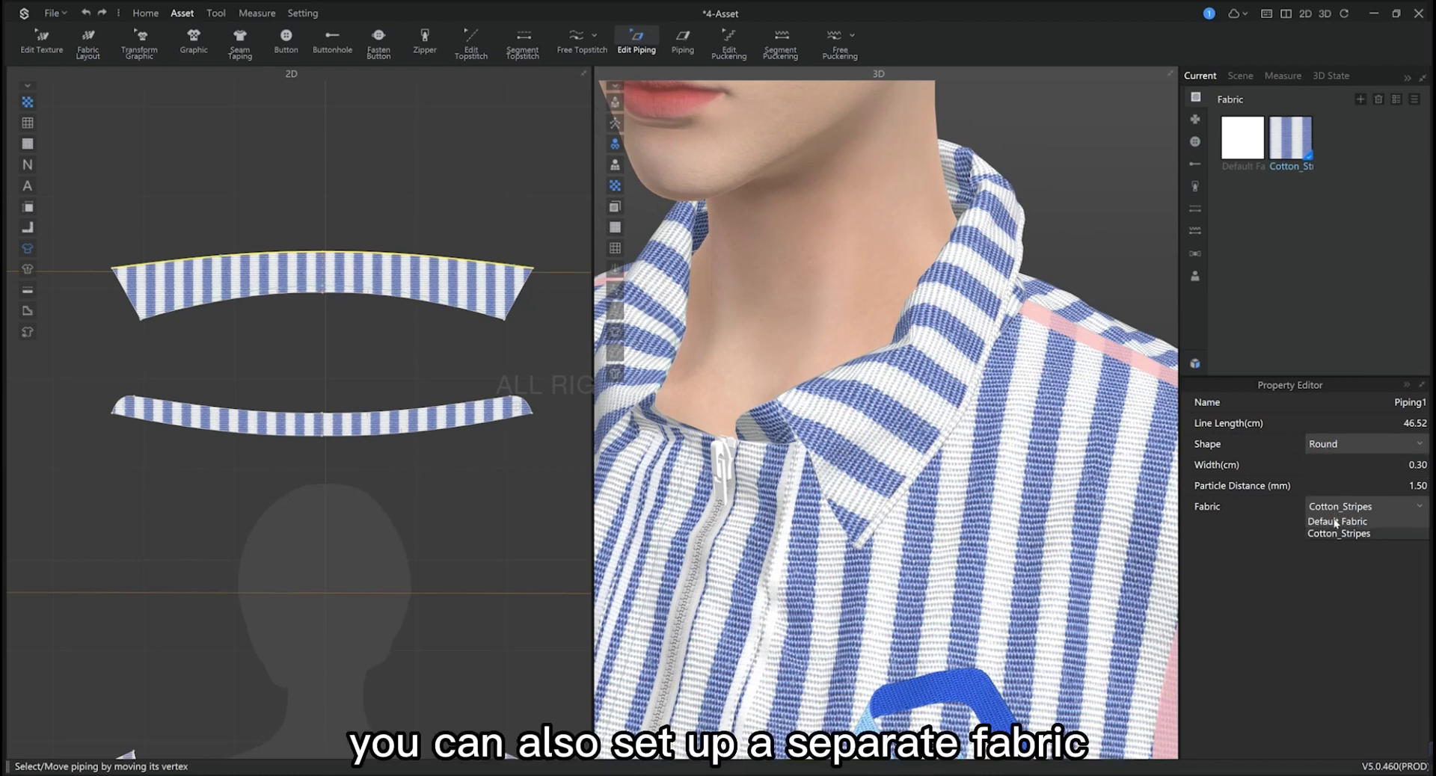
pyautogui.click(1267, 543)
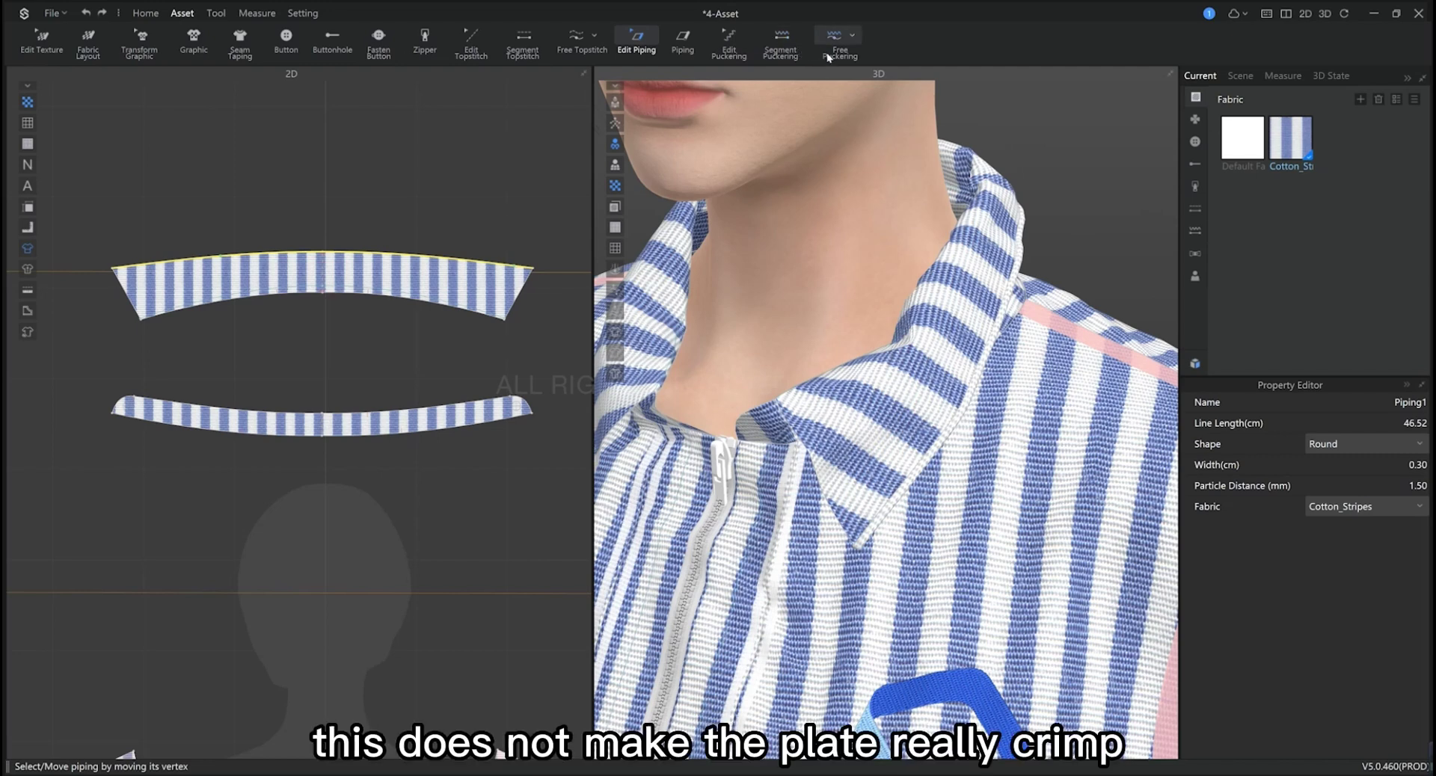
# Apply Default Puckering Style along the front panel's right outline.
pyautogui.click(779, 47)
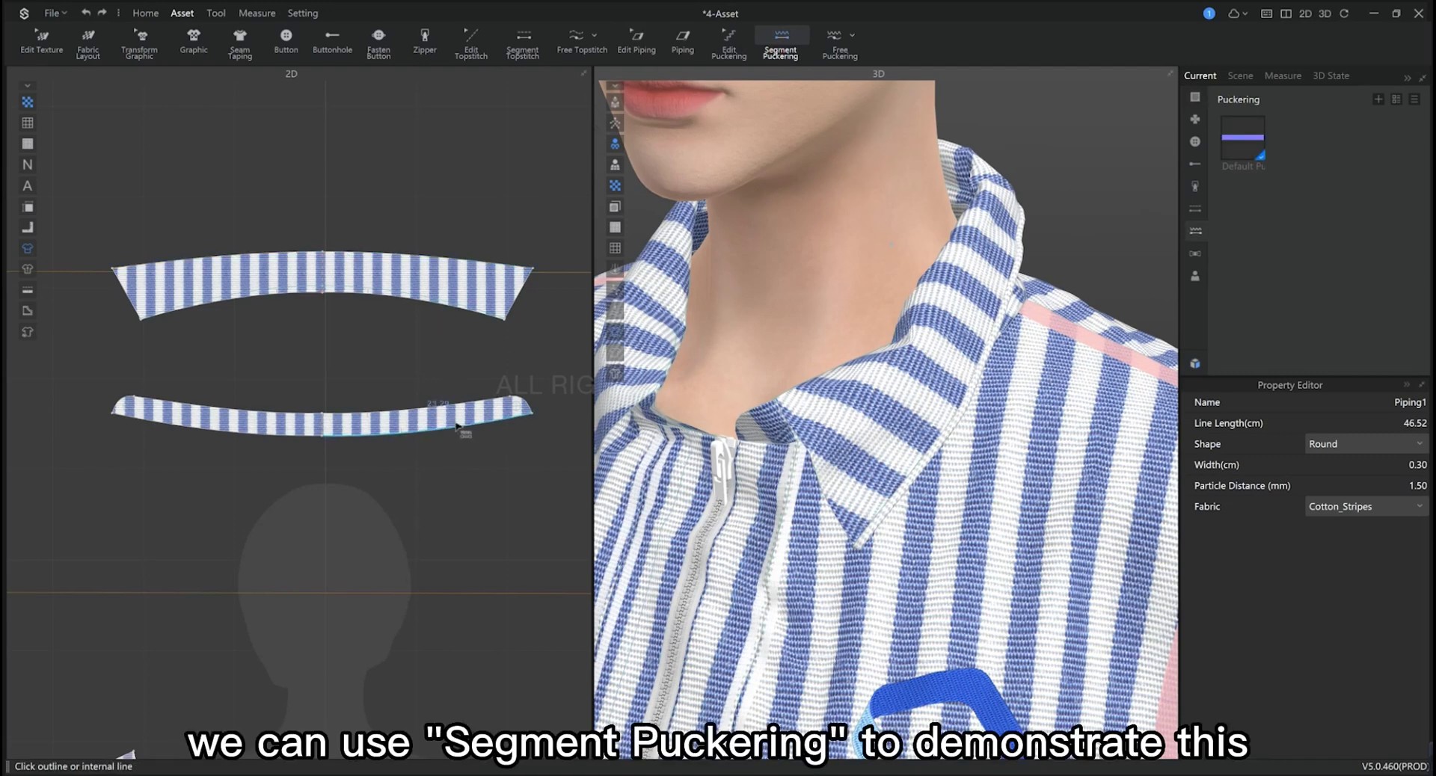
pyautogui.moveTo(460, 419); pyautogui.dragTo(452, 343, button='right')
pyautogui.moveTo(876, 509); pyautogui.dragTo(822, 373, button='right')
pyautogui.scroll(5, 822, 374)
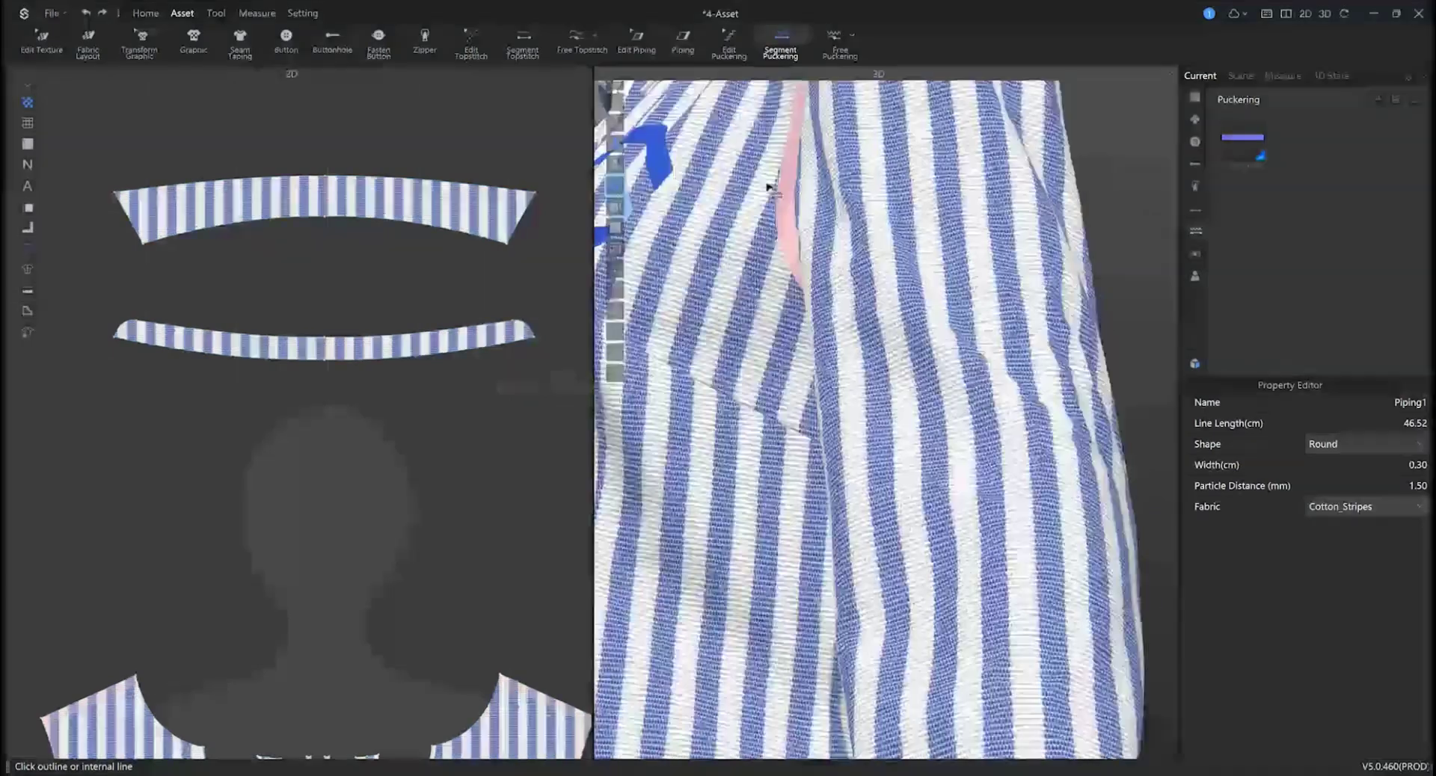
pyautogui.scroll(2, 798, 185)
pyautogui.moveTo(799, 185); pyautogui.dragTo(855, 343, button='right')
pyautogui.moveTo(466, 566); pyautogui.dragTo(448, 523, button='right')
pyautogui.scroll(6, 416, 519)
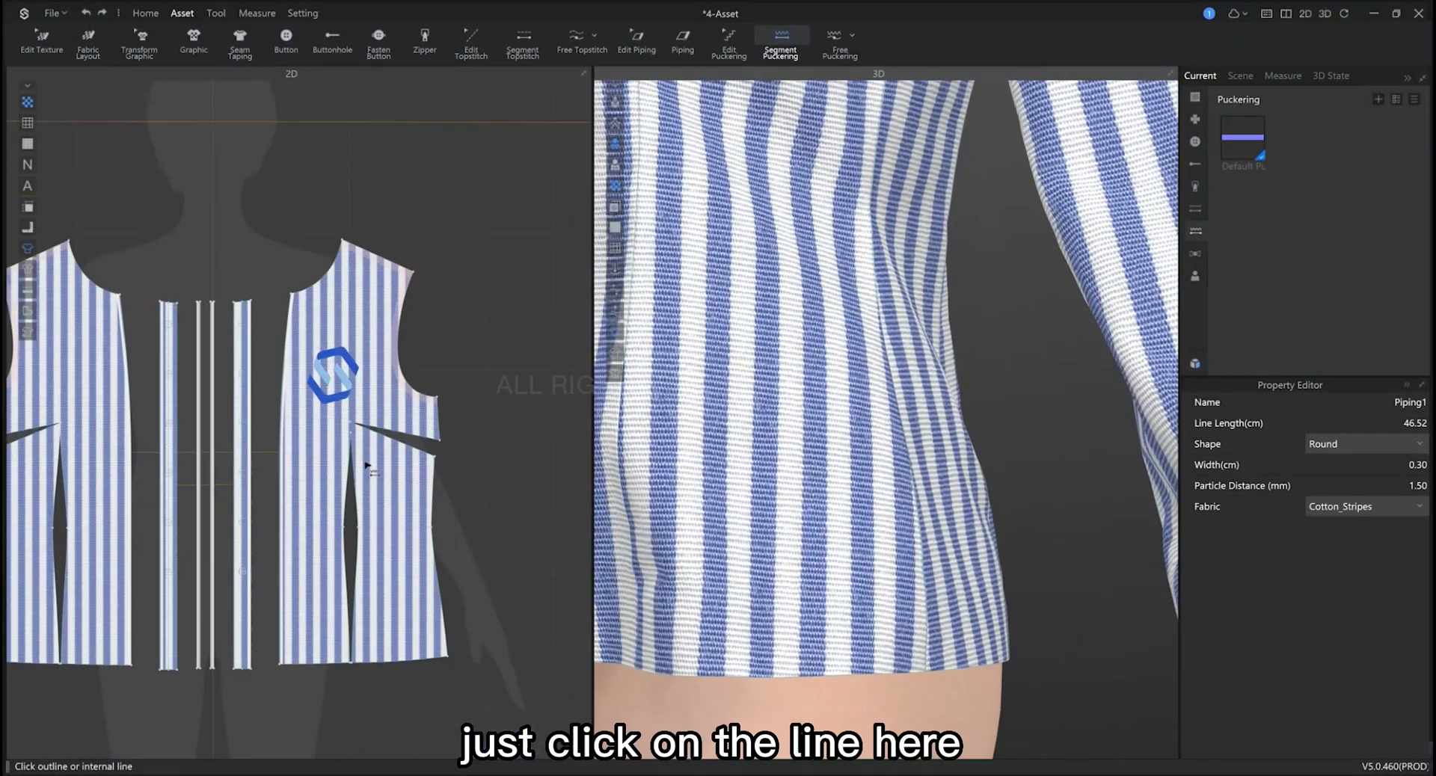
pyautogui.click(395, 419)
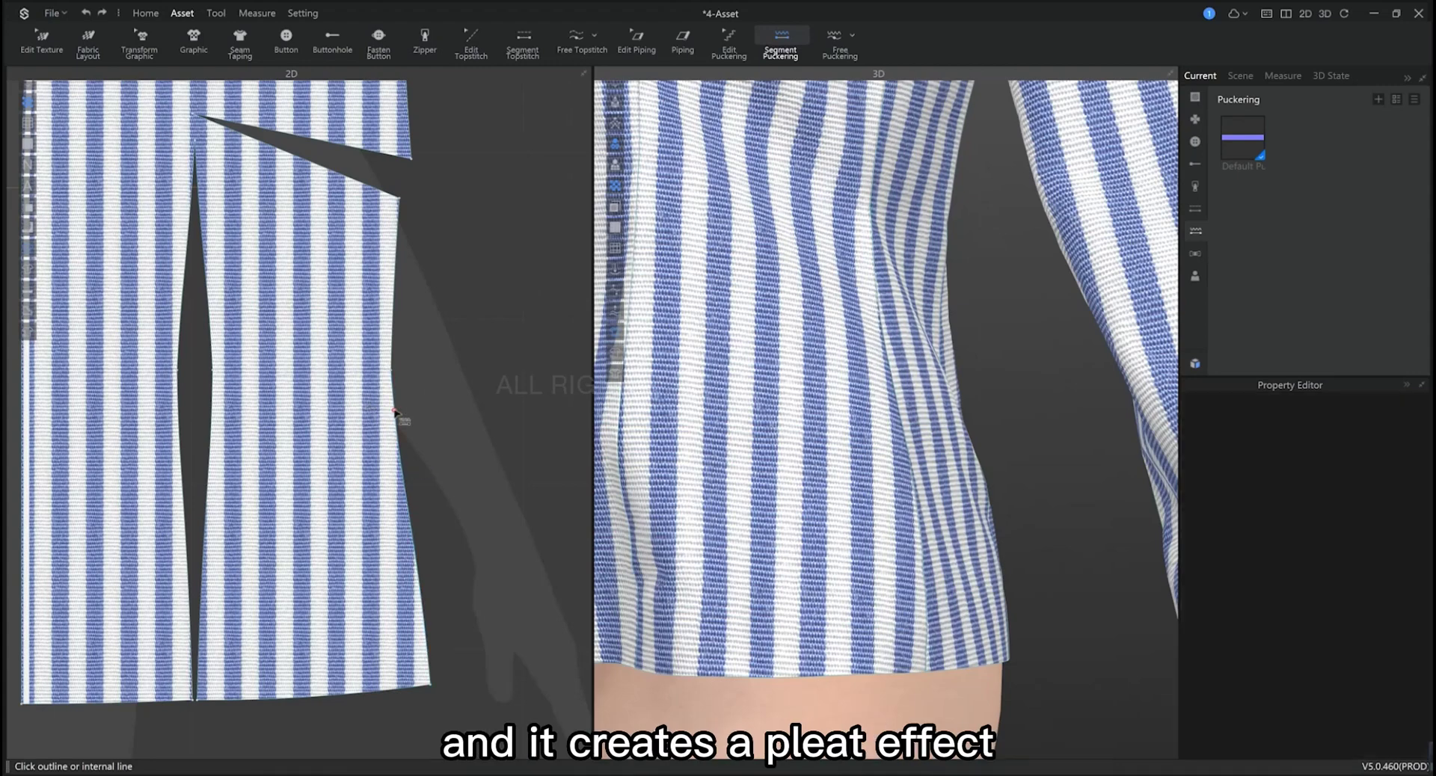
pyautogui.scroll(3, 811, 474)
pyautogui.scroll(3, 794, 472)
pyautogui.scroll(2, 781, 457)
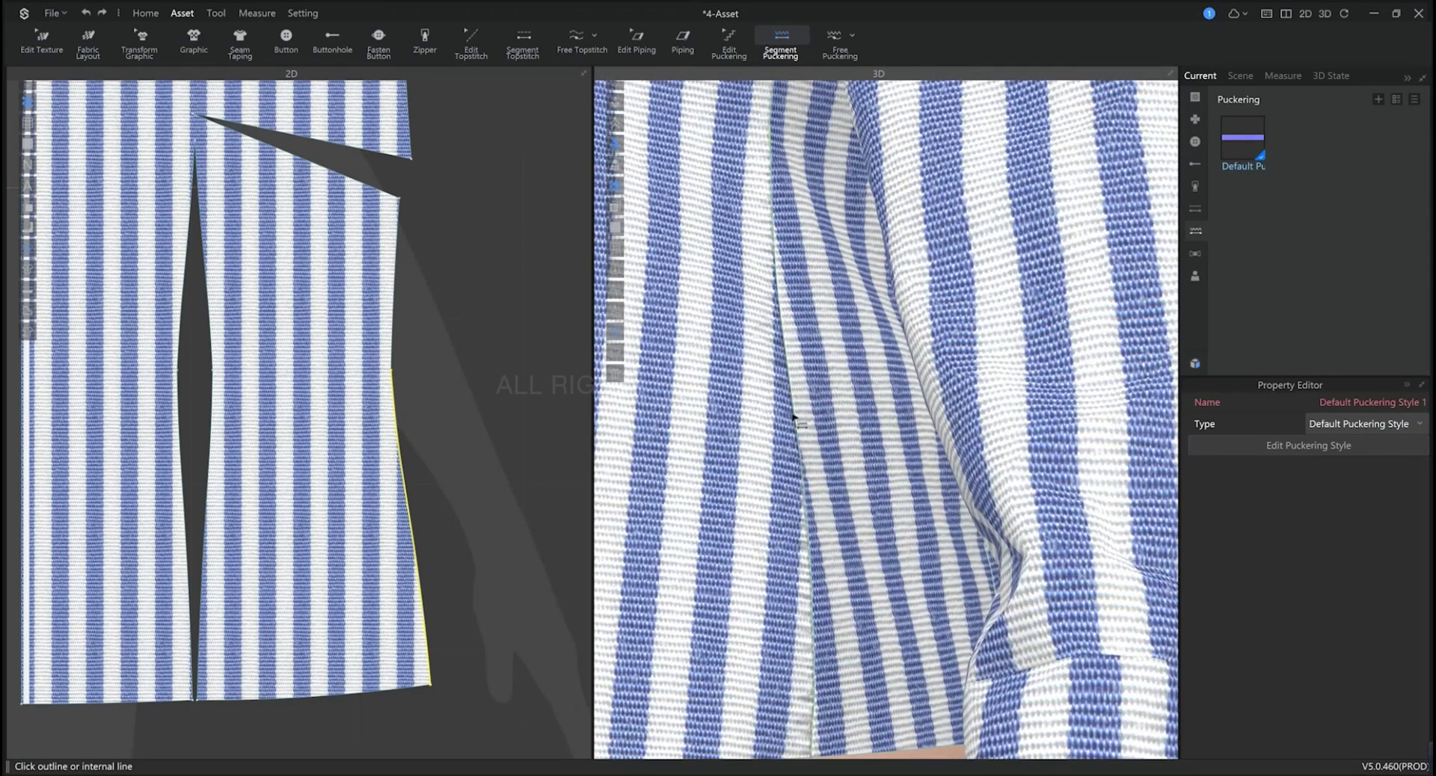
pyautogui.click(396, 480)
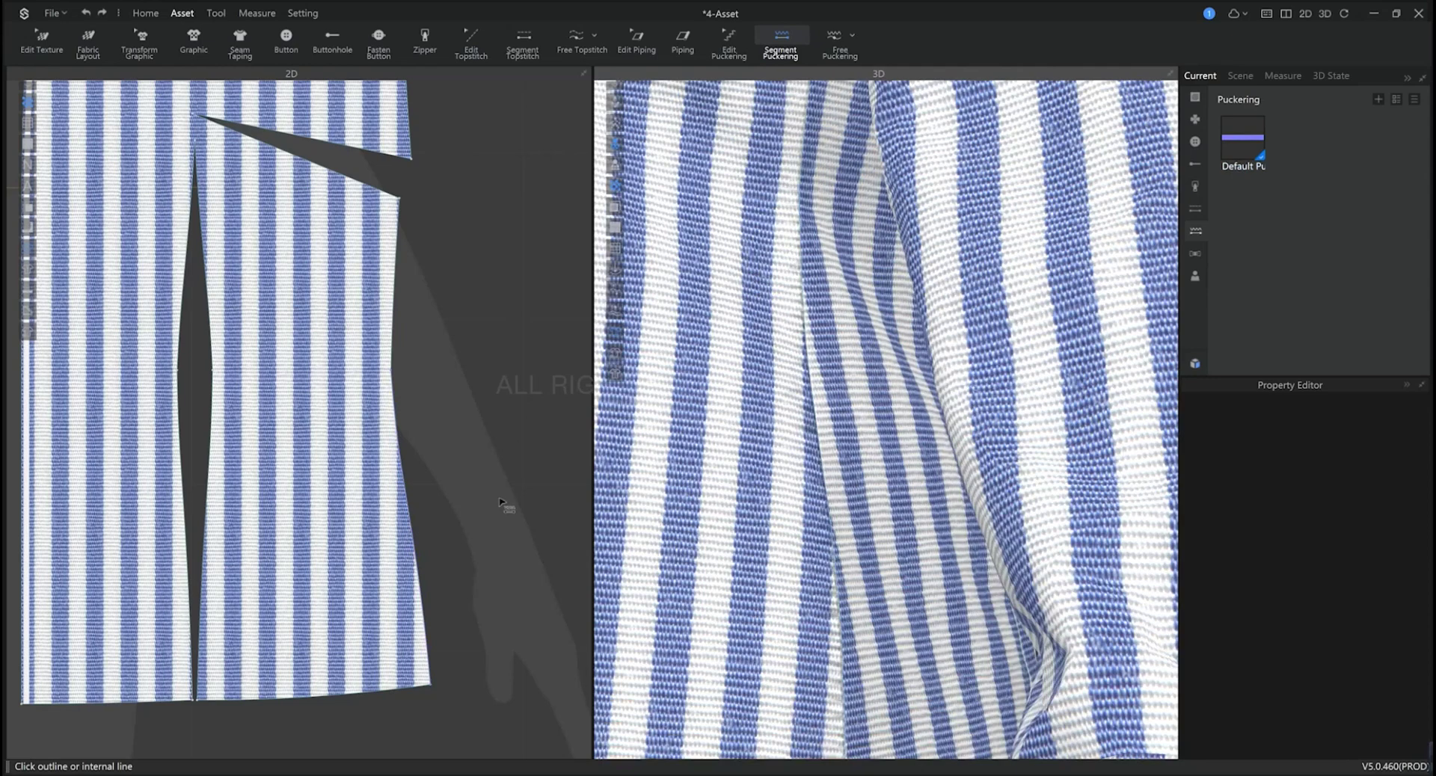
# Draw two free puckering lines from the dart's top down to the hem.
pyautogui.click(835, 42)
pyautogui.scroll(-4, 440, 291)
pyautogui.scroll(-3, 369, 311)
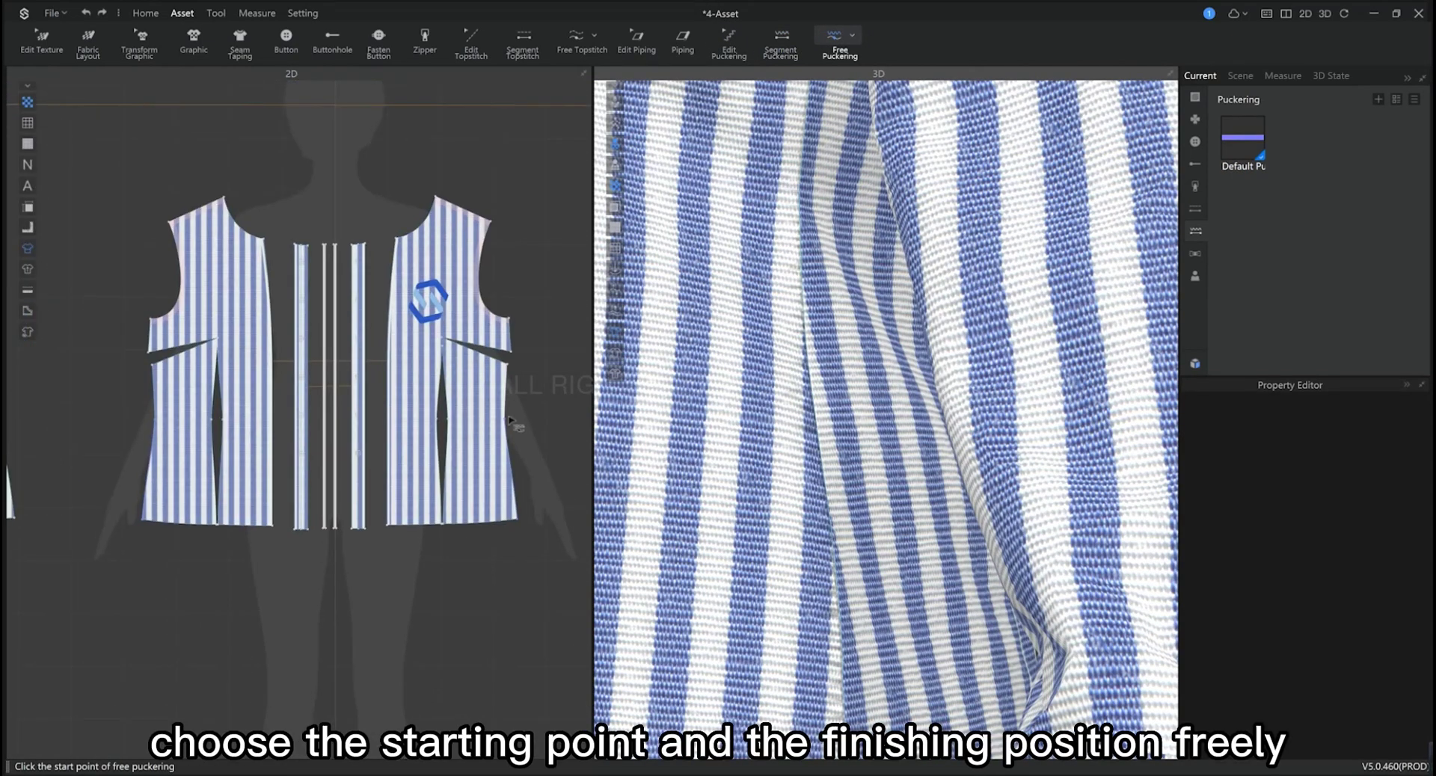
pyautogui.scroll(4, 916, 427)
pyautogui.scroll(-3, 917, 397)
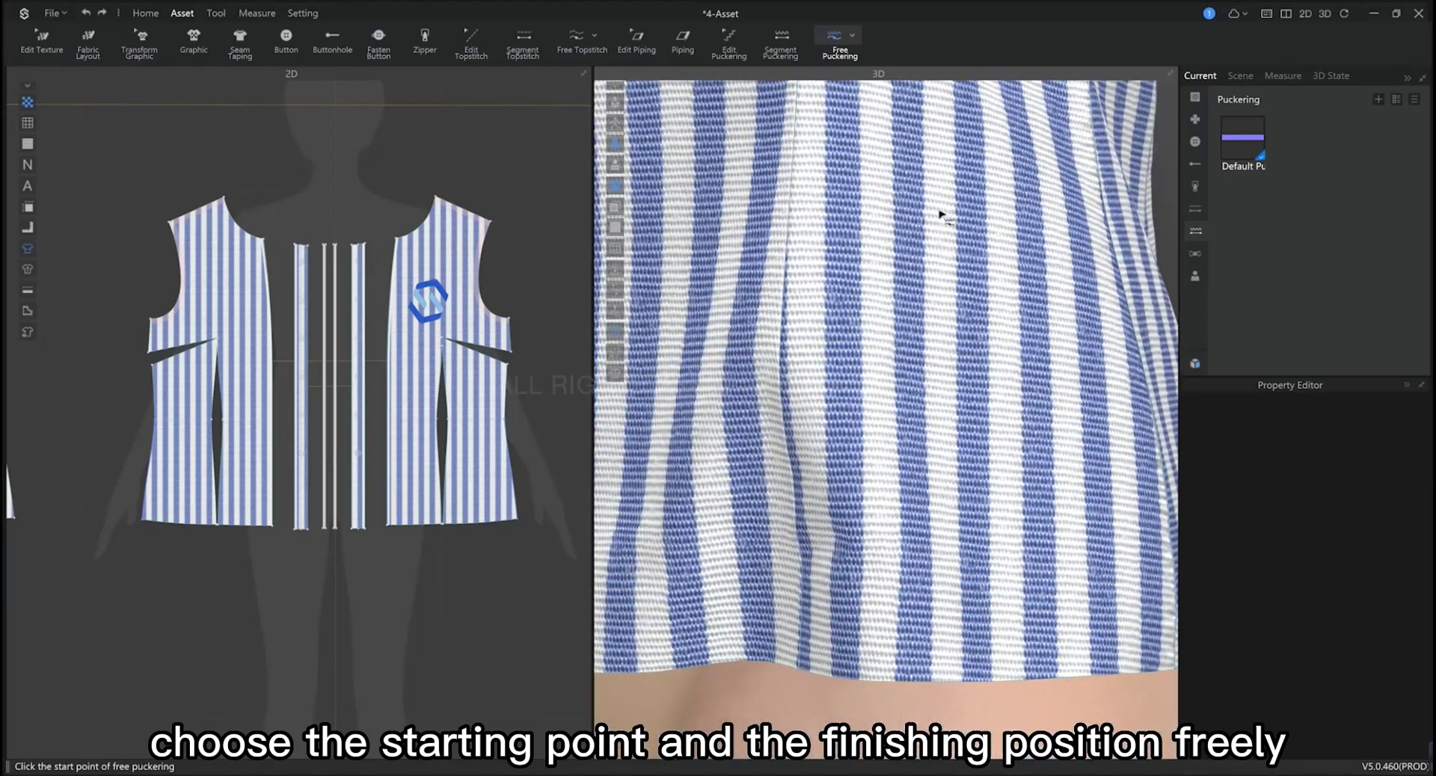
pyautogui.scroll(3, 874, 627)
pyautogui.scroll(-5, 873, 620)
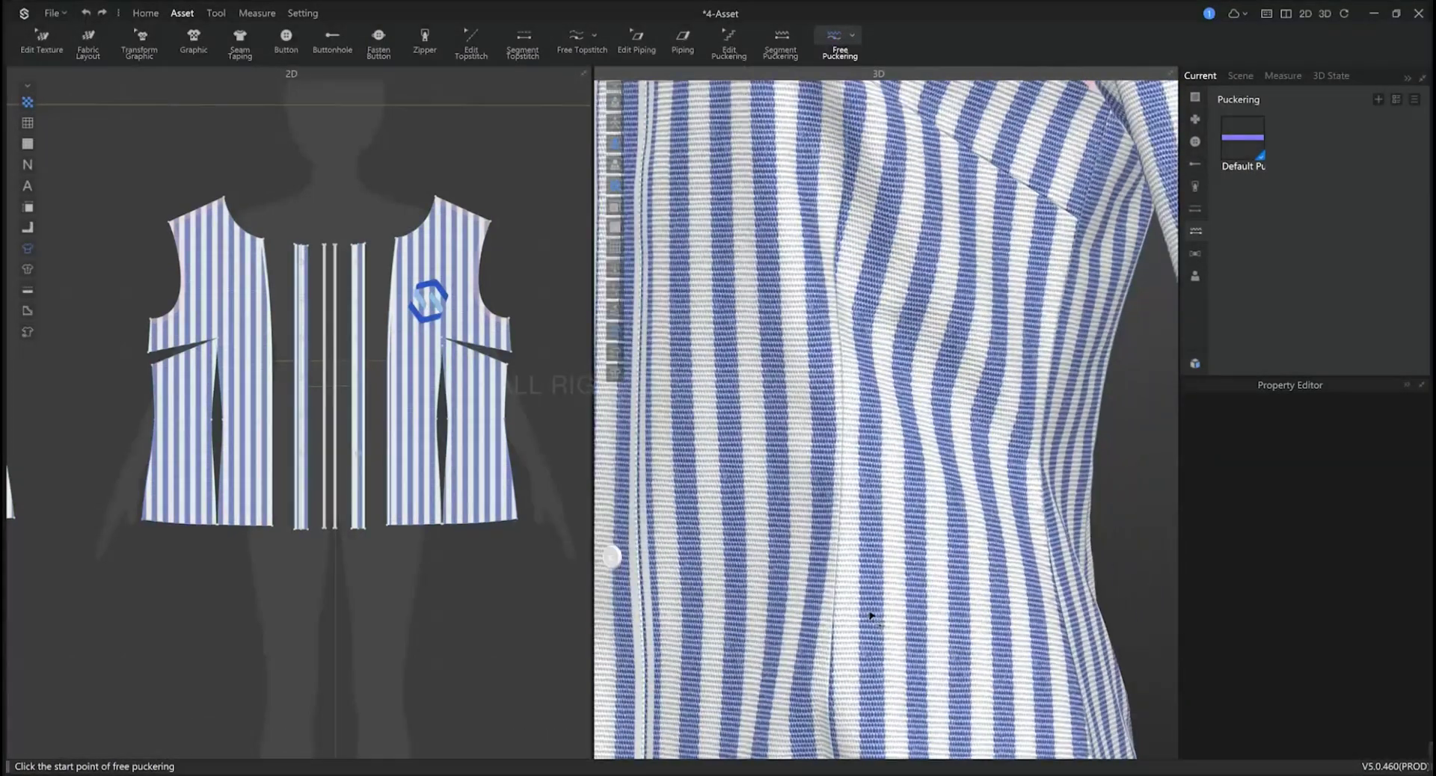
pyautogui.scroll(4, 388, 309)
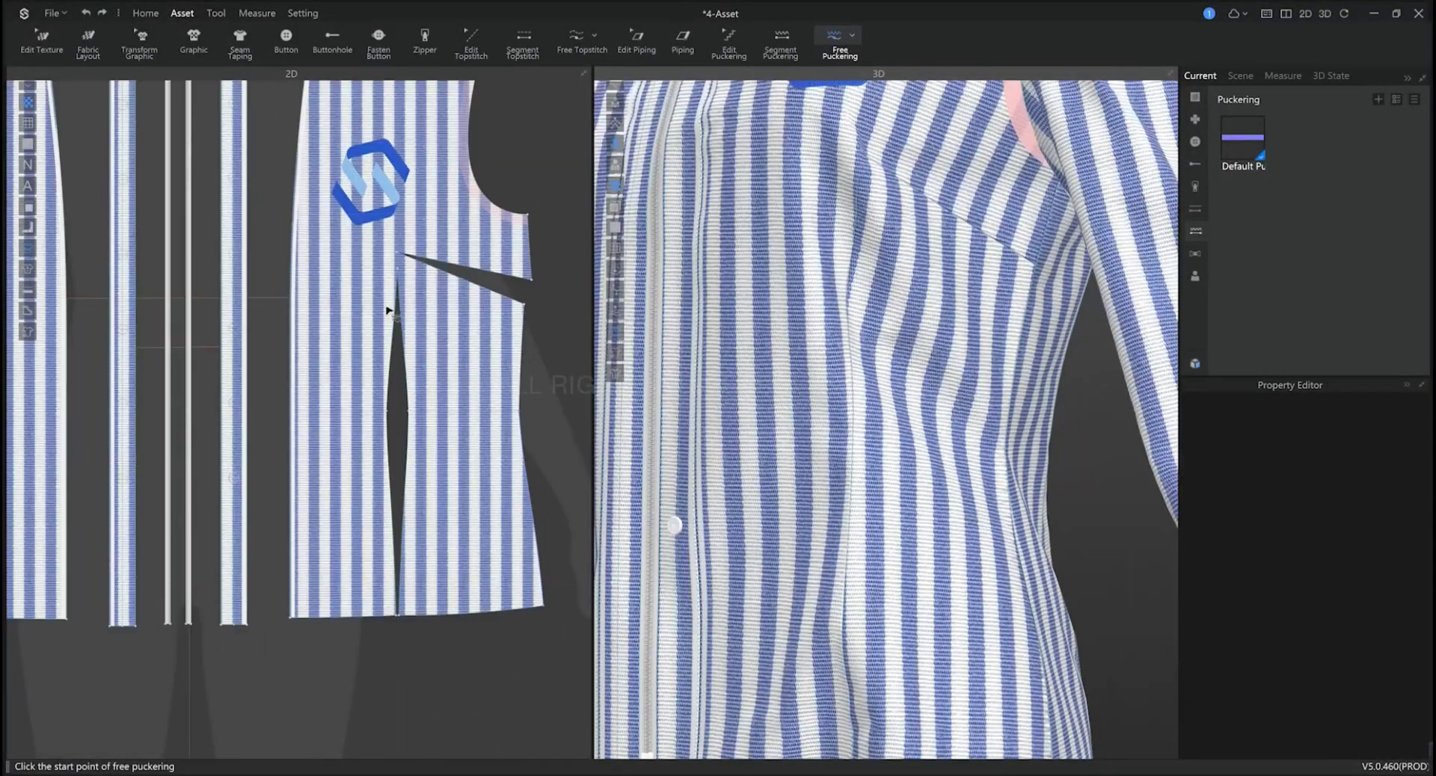
pyautogui.click(399, 270)
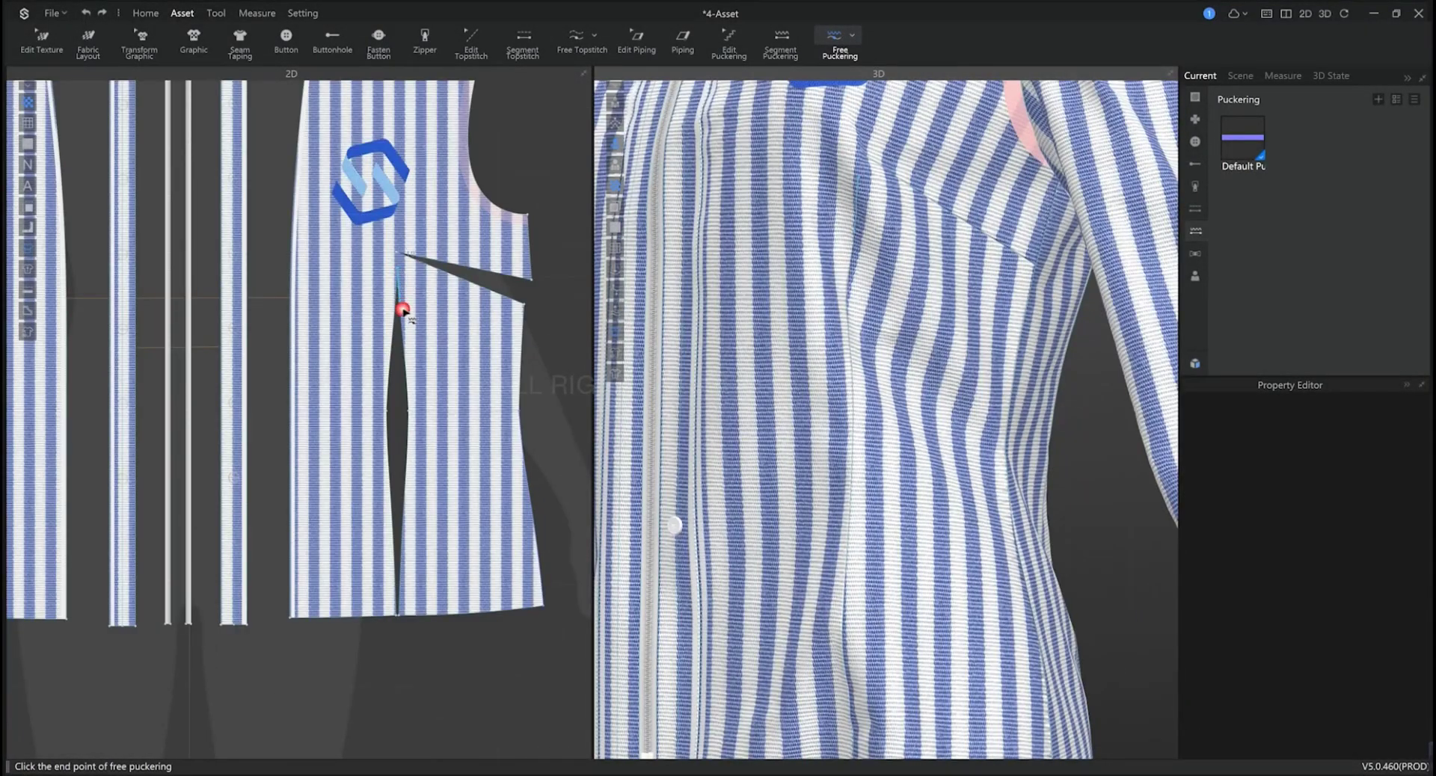
pyautogui.click(400, 618)
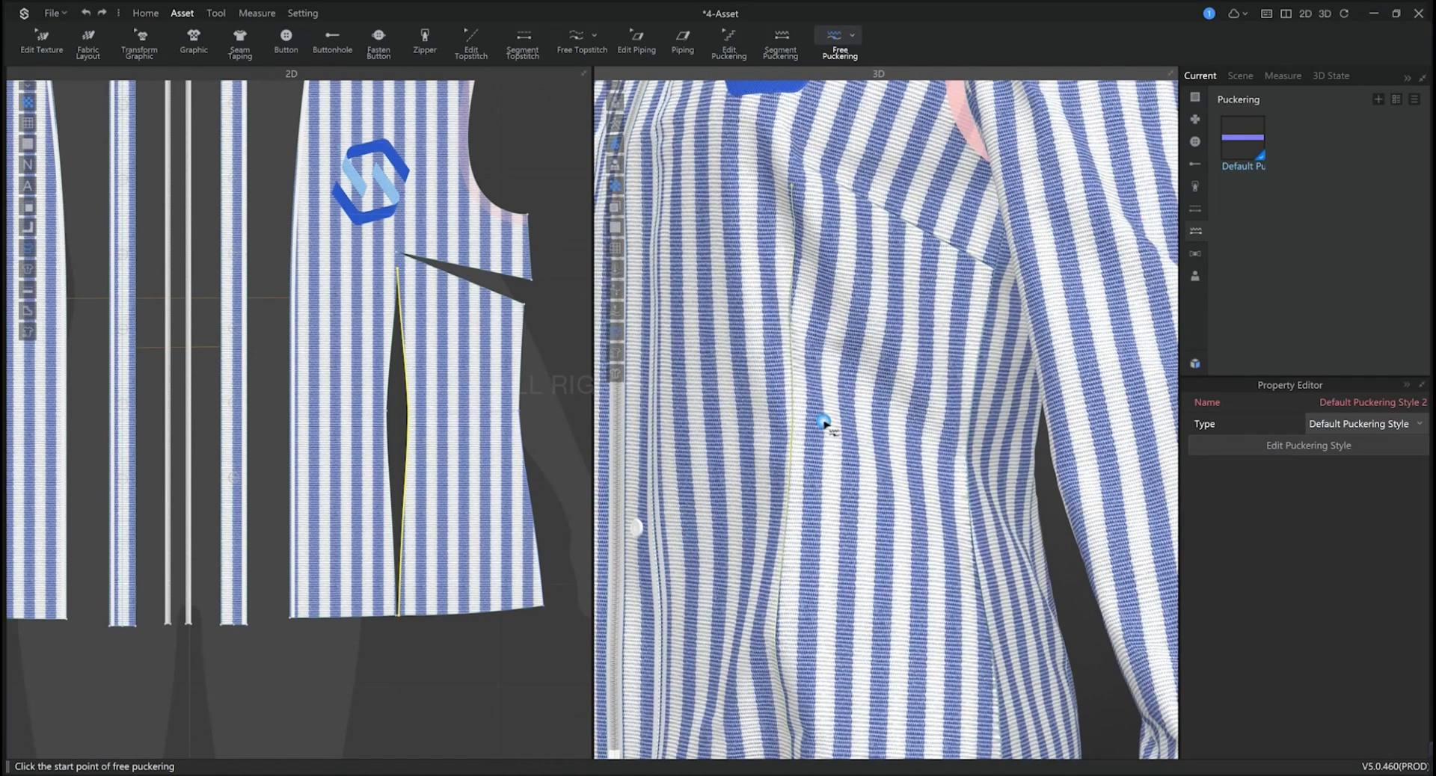
pyautogui.scroll(3, 793, 375)
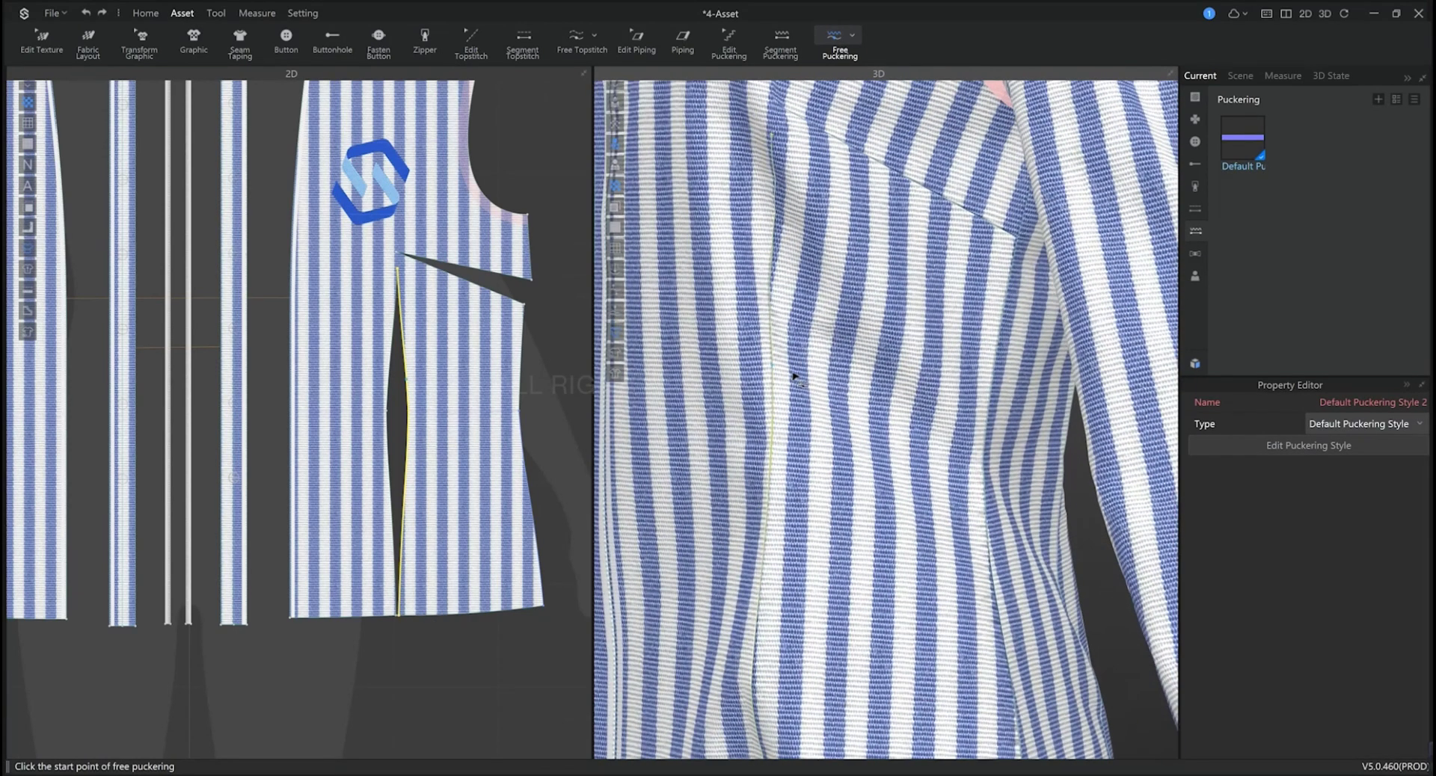
pyautogui.click(399, 274)
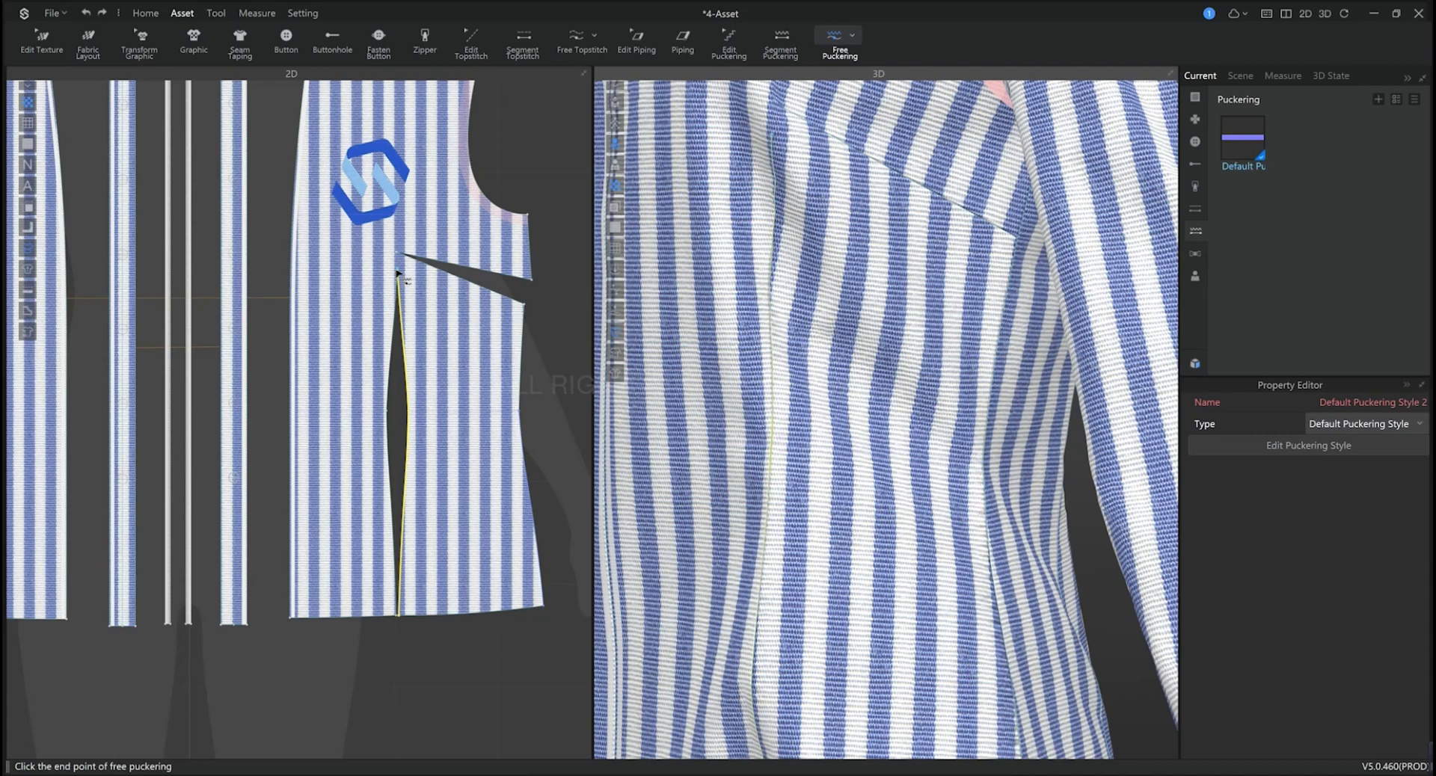
pyautogui.click(396, 618)
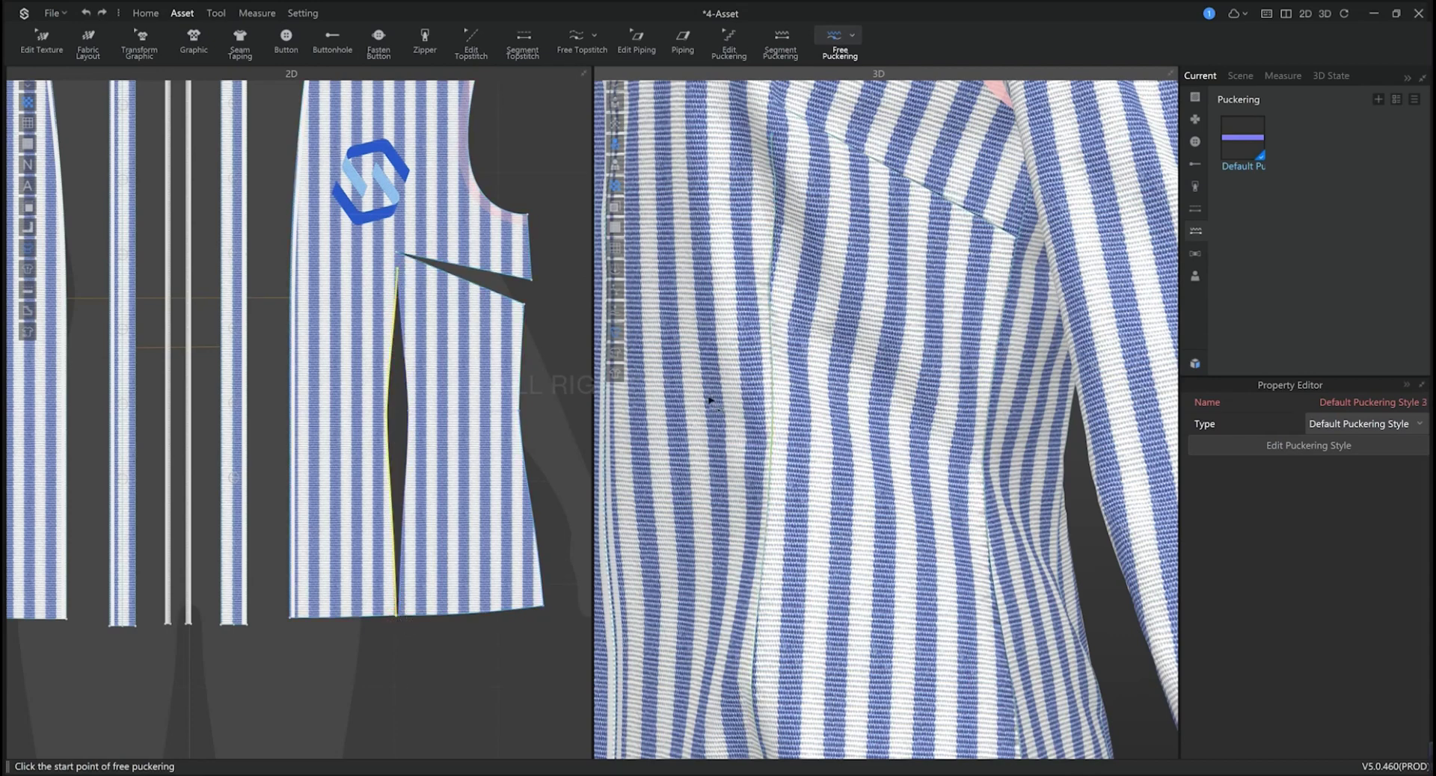
# Set the puckering style's Normal Map Strength to 1.77 and Density to 121%.
pyautogui.click(1328, 447)
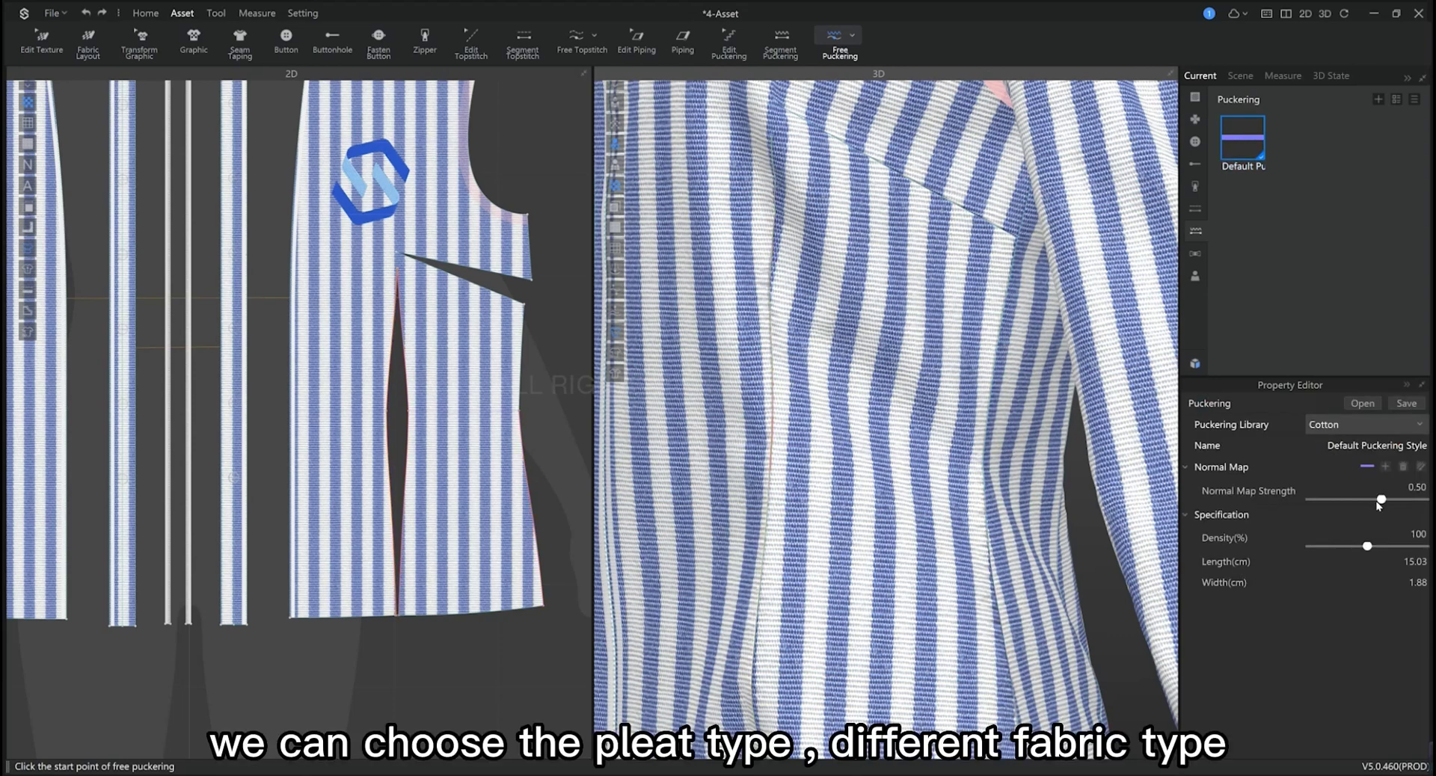
pyautogui.moveTo(1378, 501); pyautogui.dragTo(1419, 503)
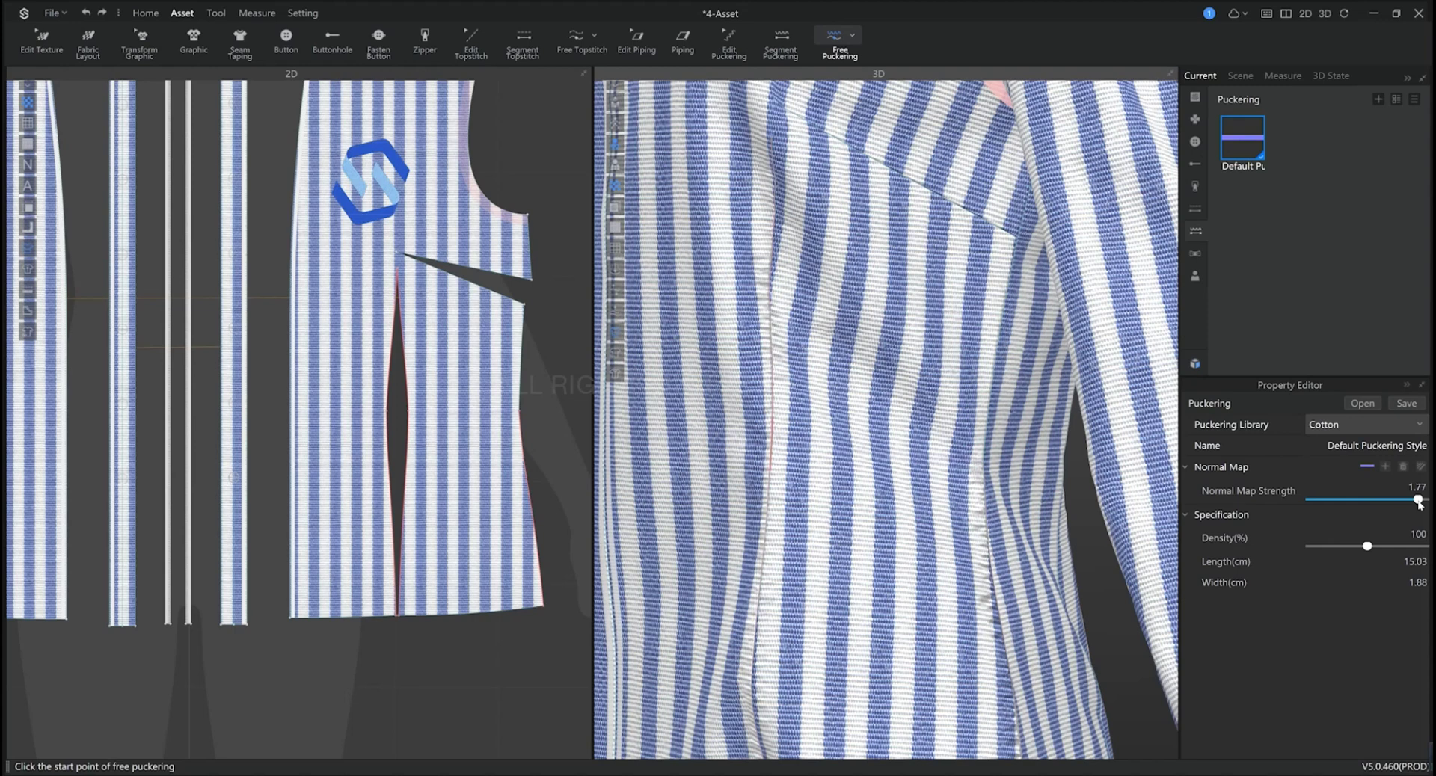
pyautogui.moveTo(1370, 548)
pyautogui.mouseDown()
pyautogui.moveTo(1334, 550)
pyautogui.moveTo(1388, 558)
pyautogui.mouseUp()
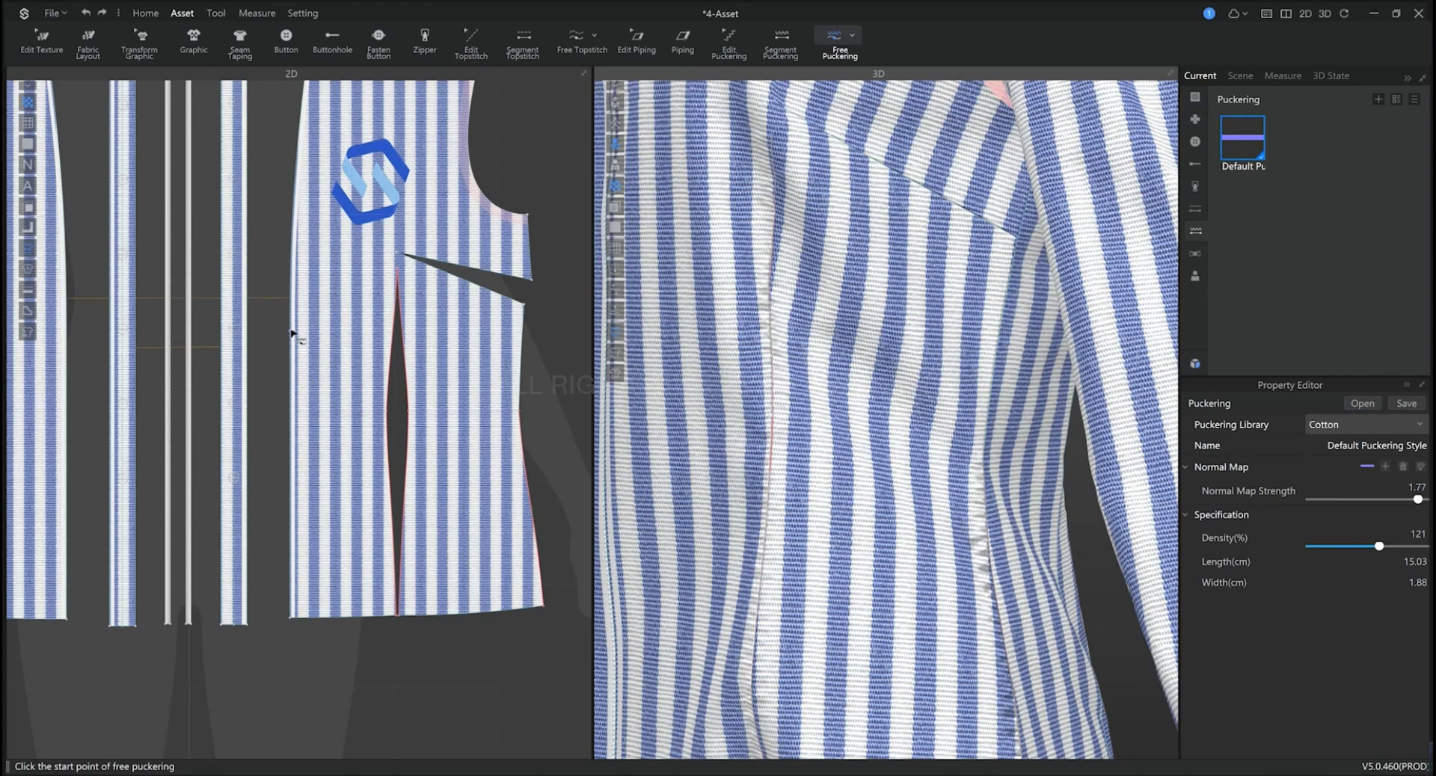
pyautogui.scroll(-3, 583, 381)
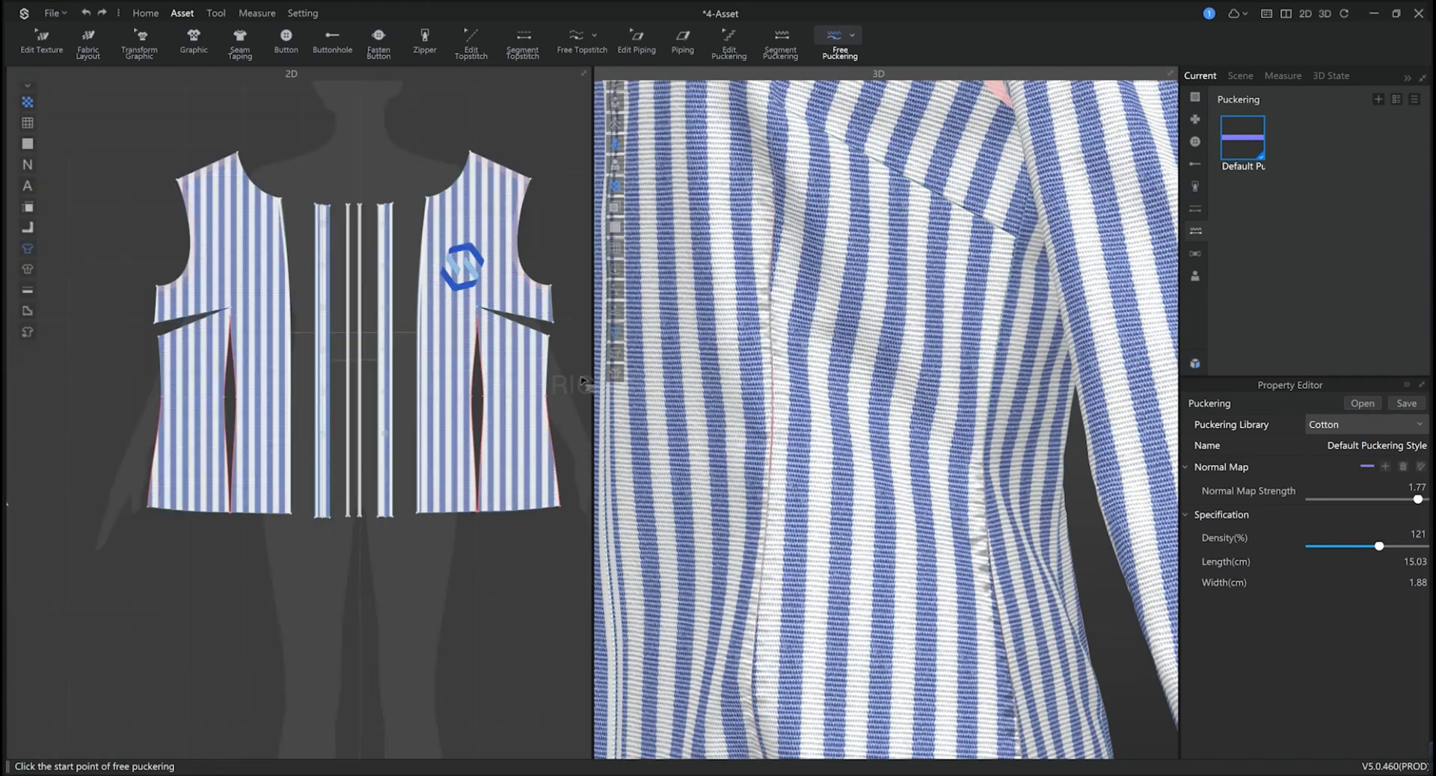
# Select the left front dart's puckering line with Edit Puckering, then deselect it.
pyautogui.click(728, 41)
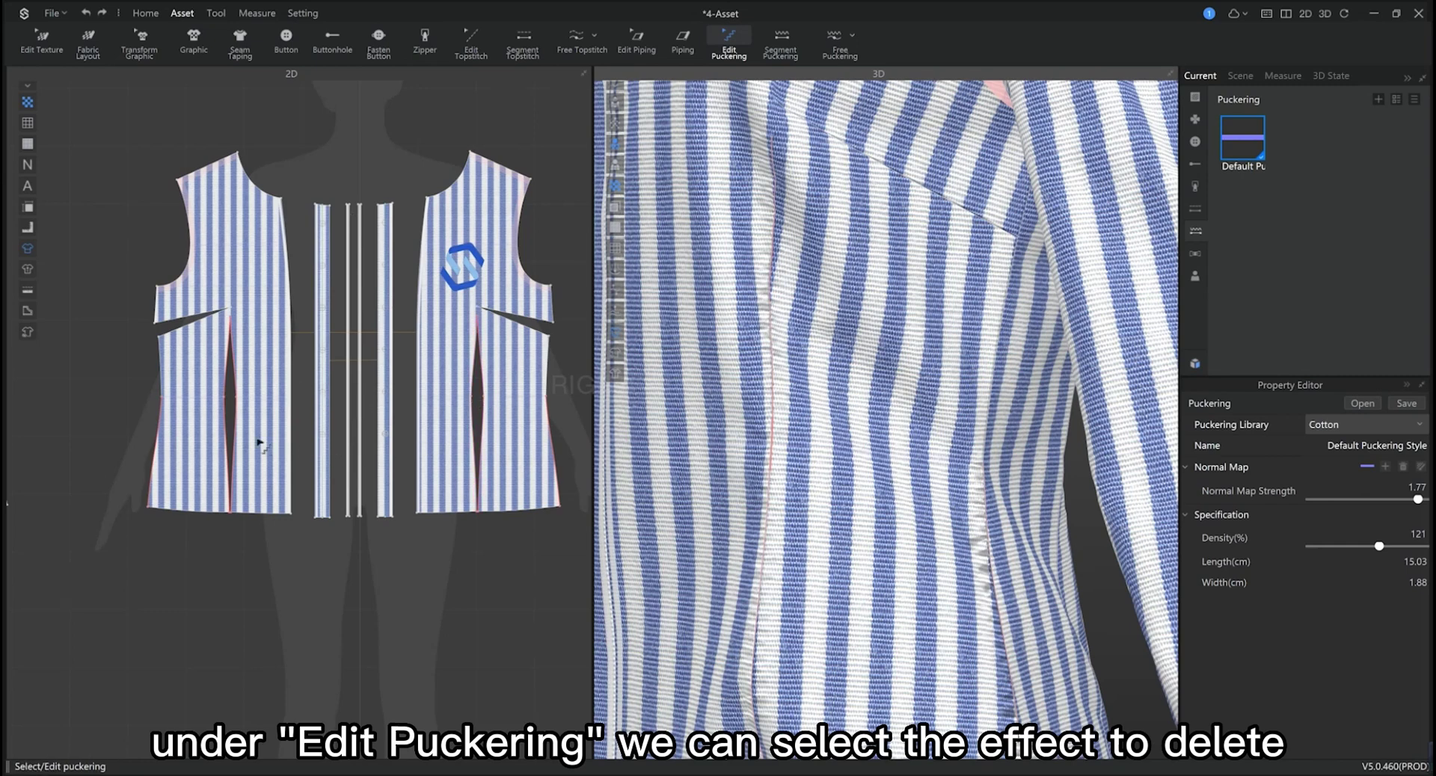
pyautogui.click(227, 417)
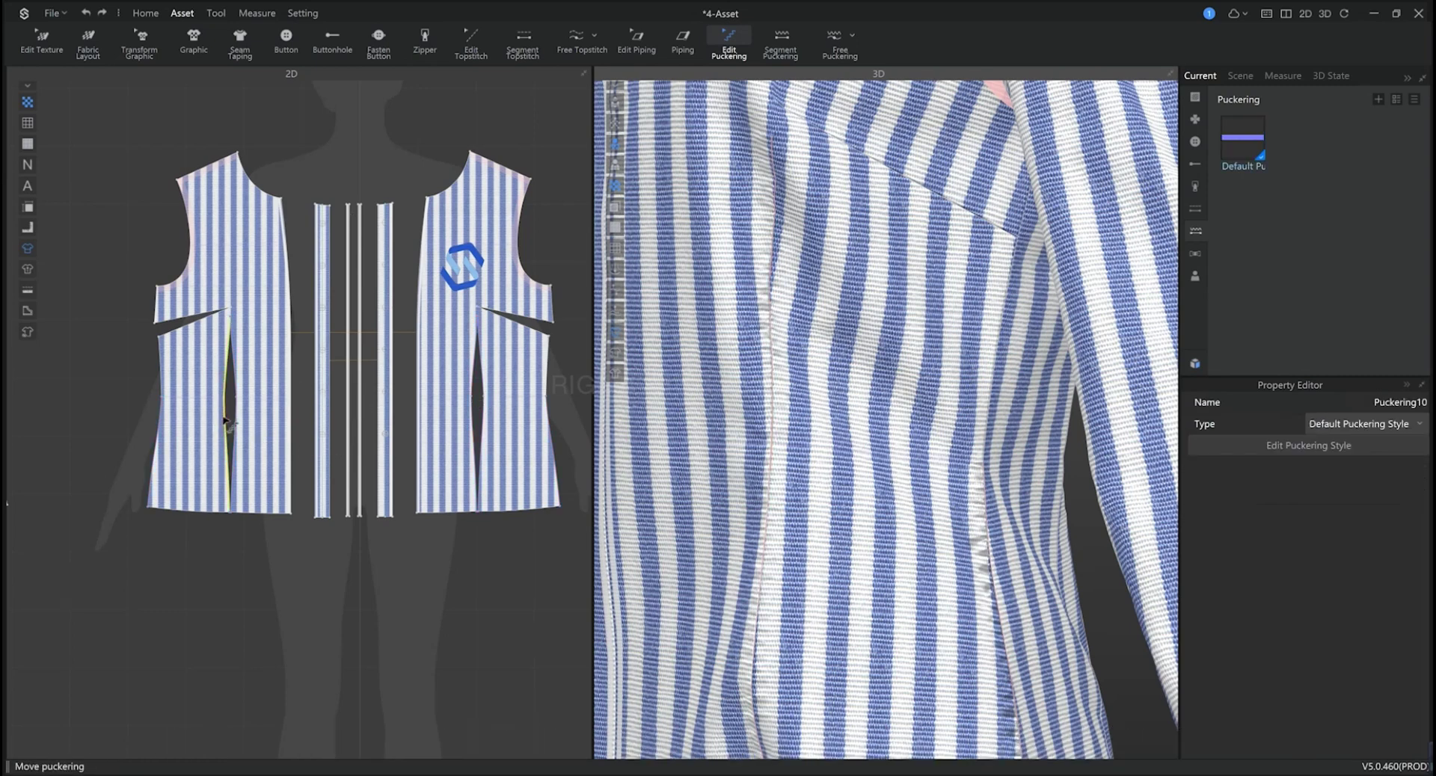
pyautogui.click(116, 420)
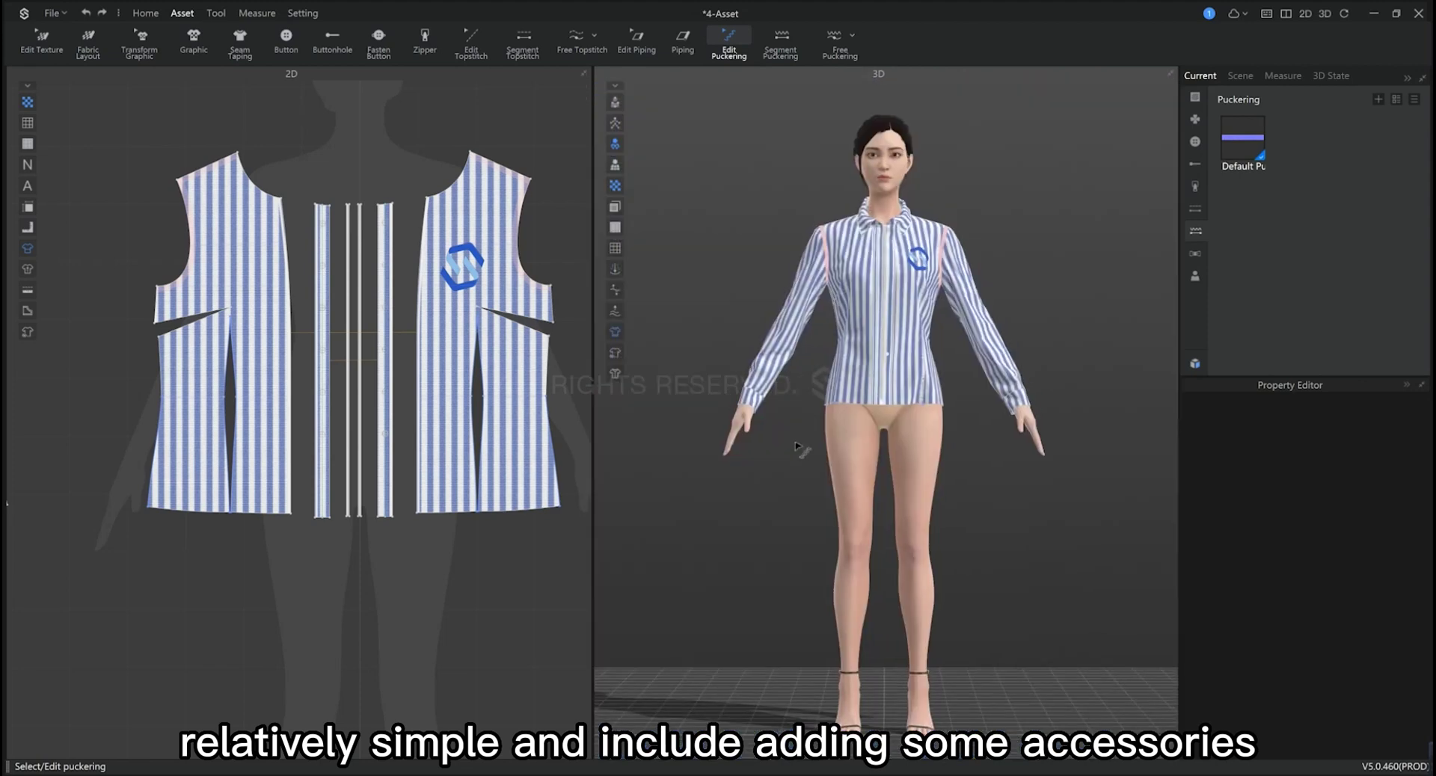
pyautogui.scroll(-2, 759, 440)
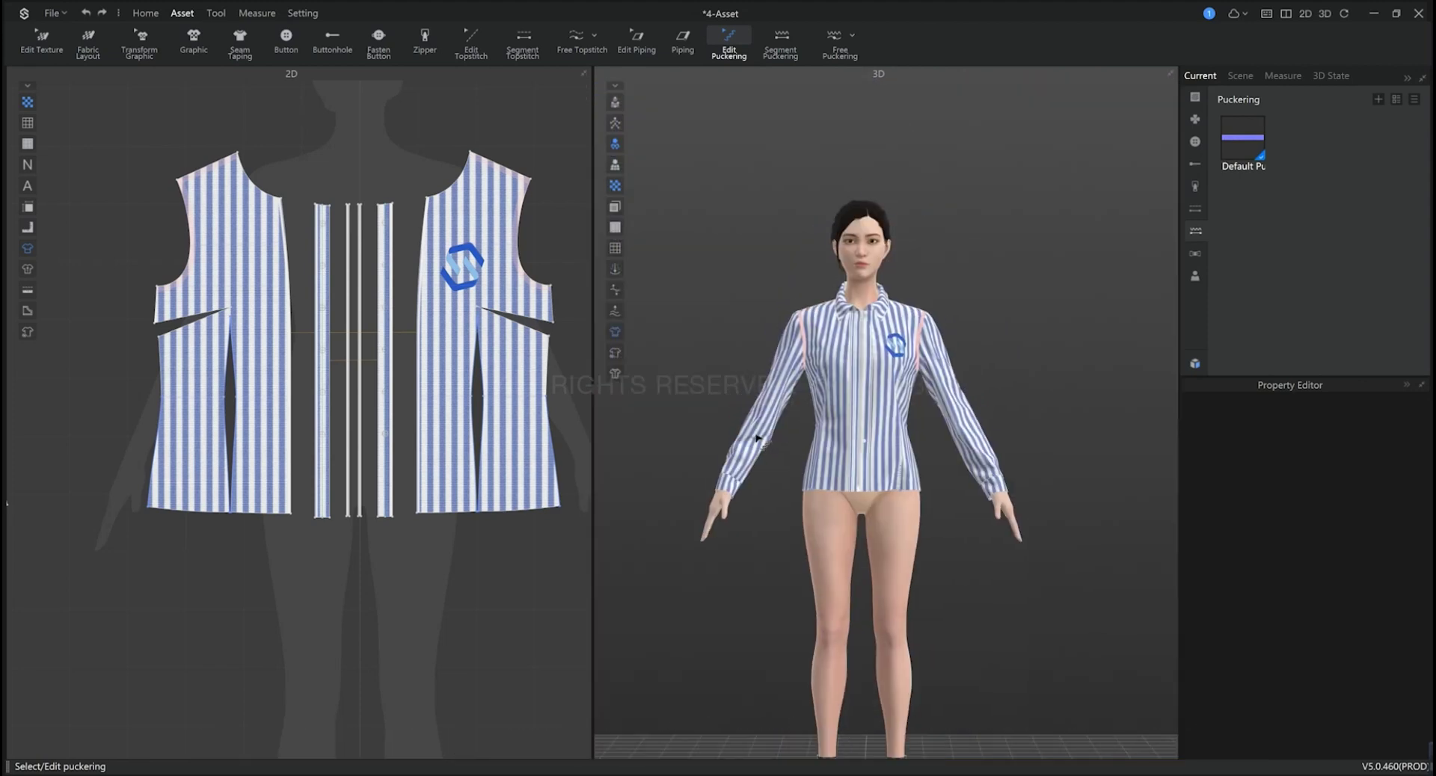
pyautogui.scroll(2, 748, 426)
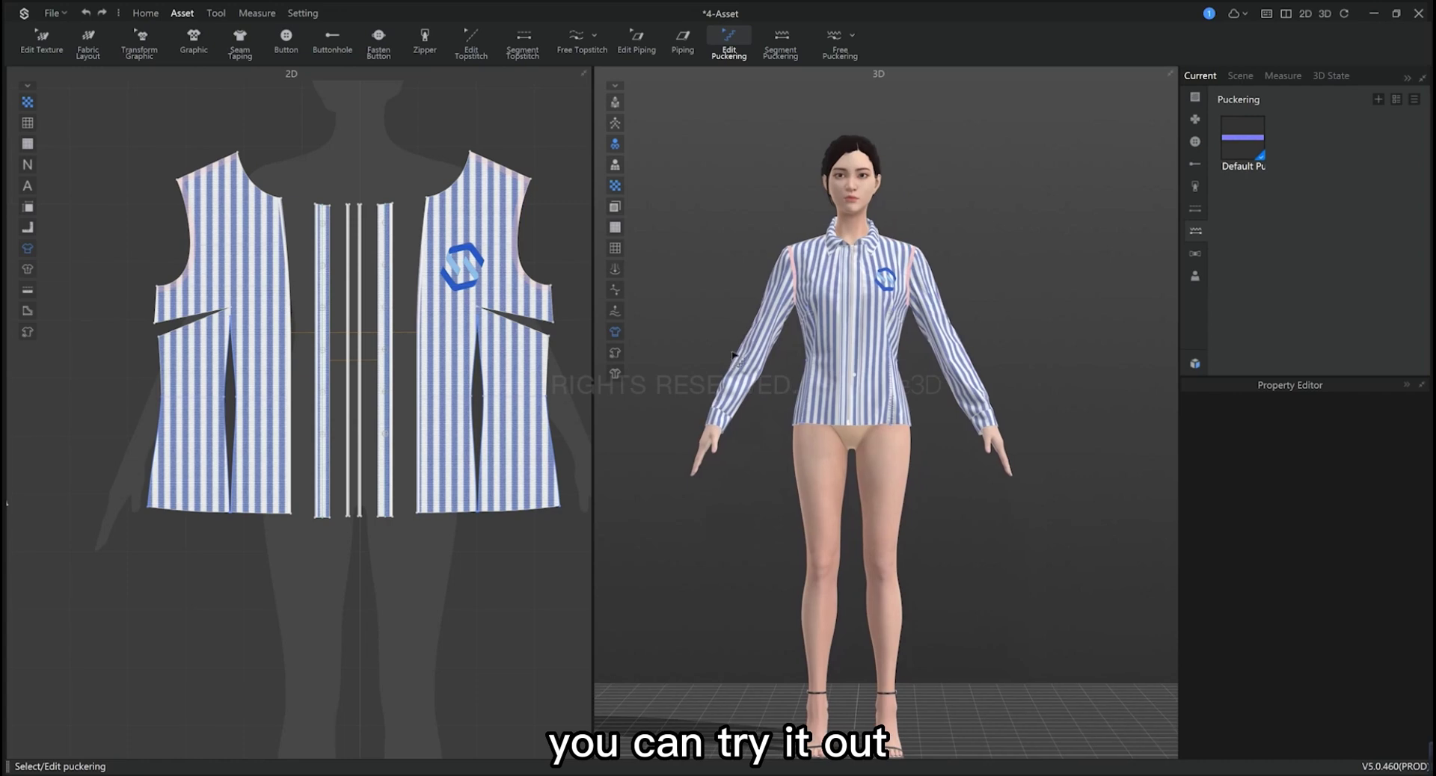